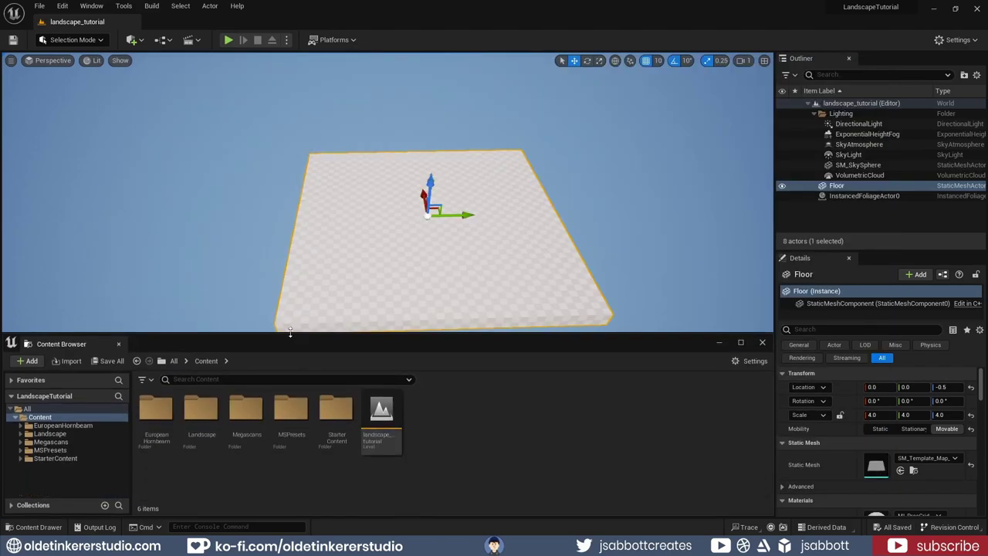
Select the Landscape folder under Content in the Content Browser tree
left_click(56, 433)
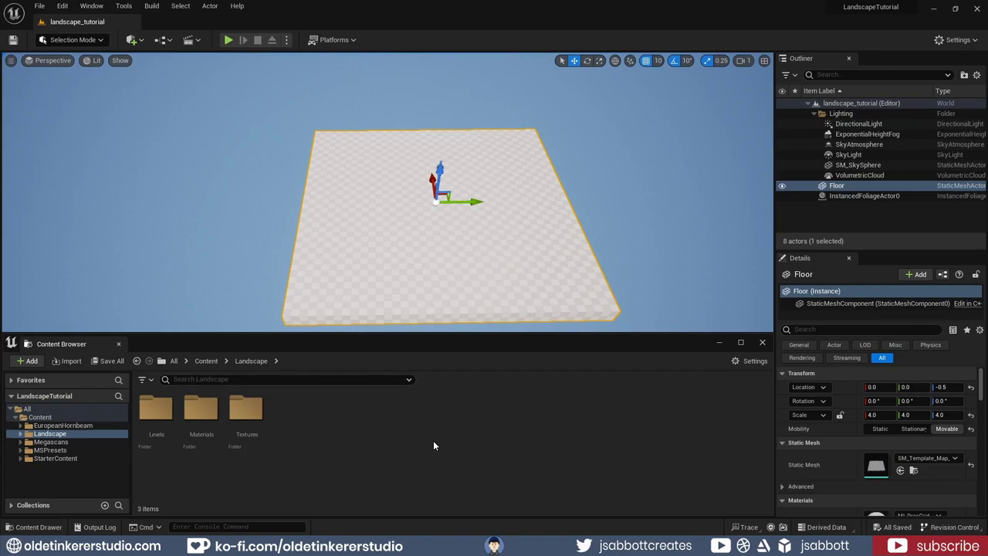
Enter Landscape mode, enlarge the viewport, and preview Sculpt and Paint before returning to Manage
left_click(101, 41)
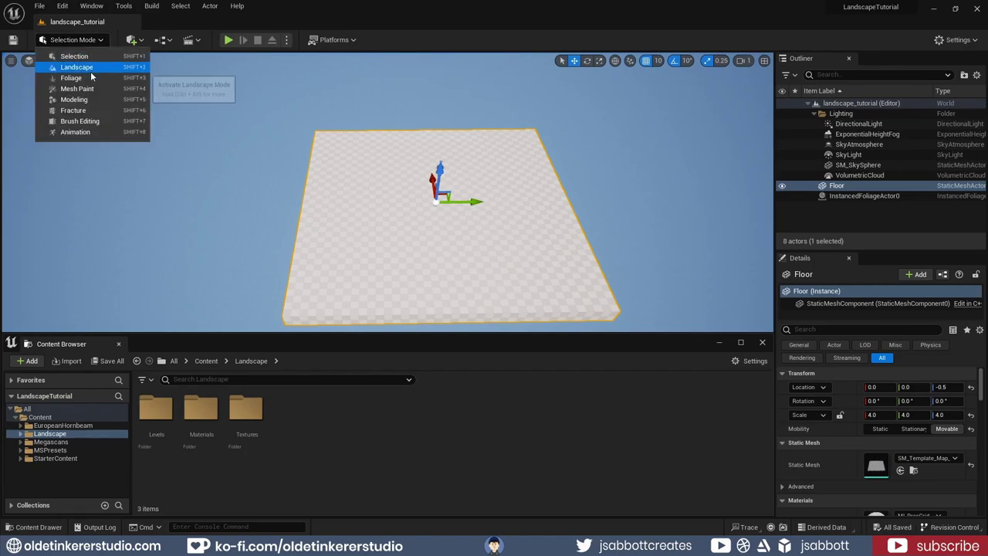
left_click(90, 68)
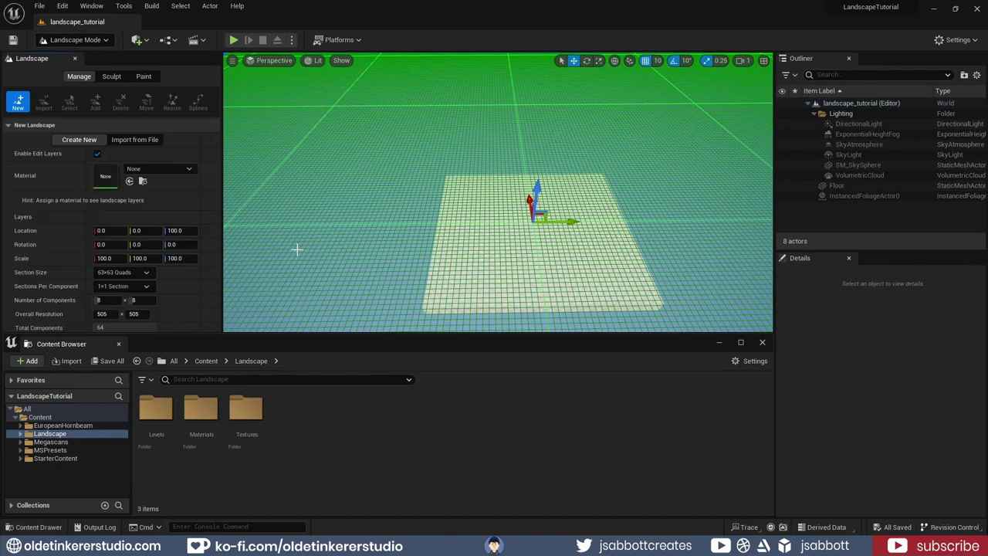
left_click_drag(313, 333, 316, 392)
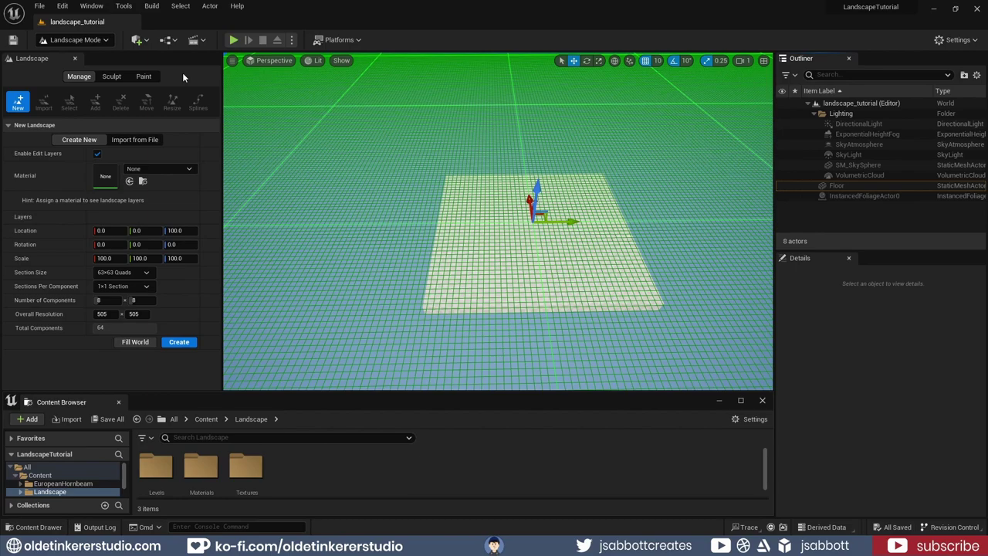
left_click(111, 77)
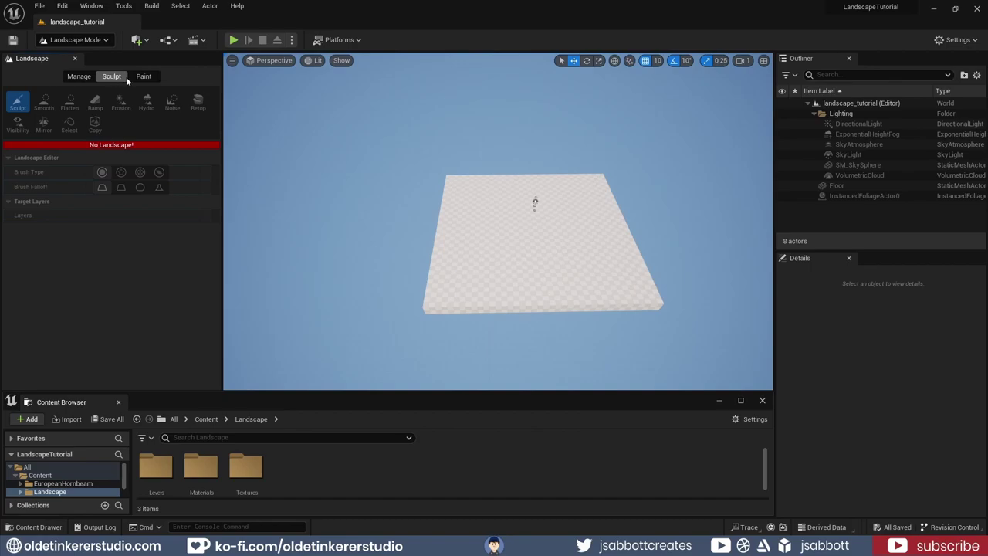
left_click(148, 76)
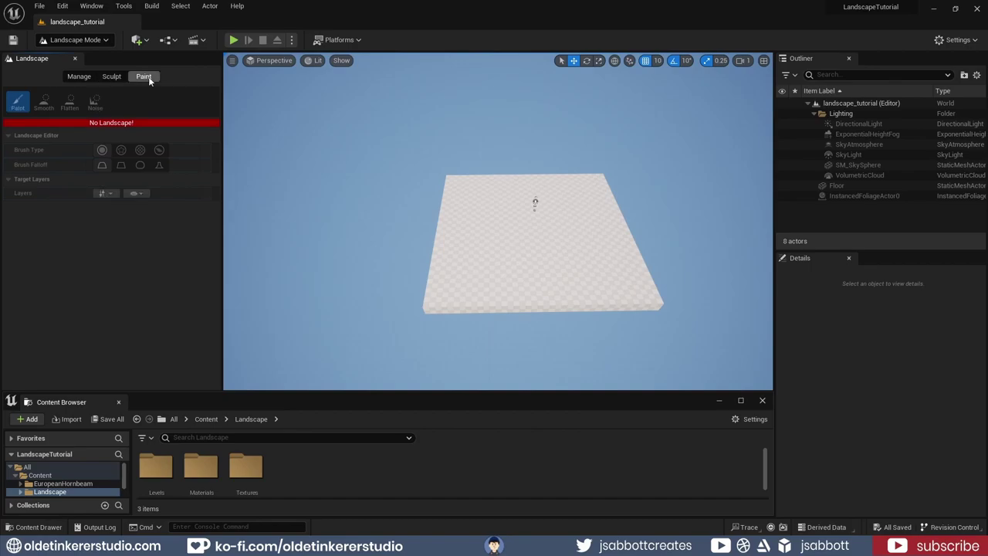
left_click(79, 77)
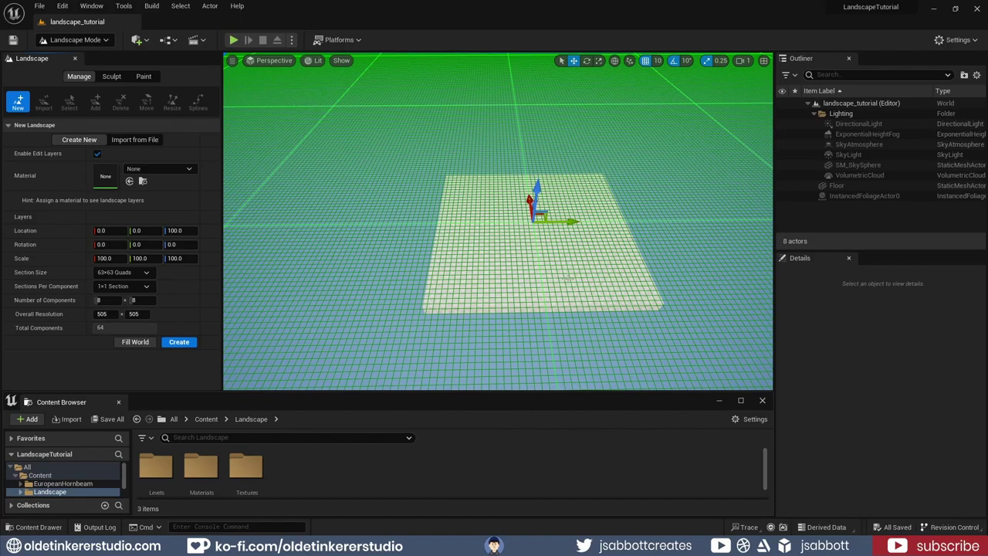
scroll(517, 265, "down", 1)
scroll(520, 265, "down", 5)
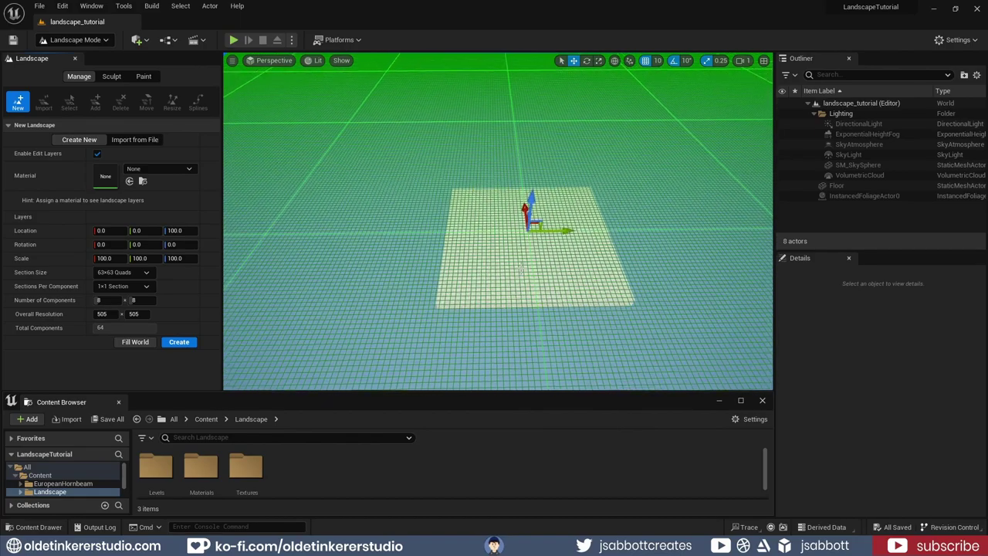
scroll(520, 268, "down", 3)
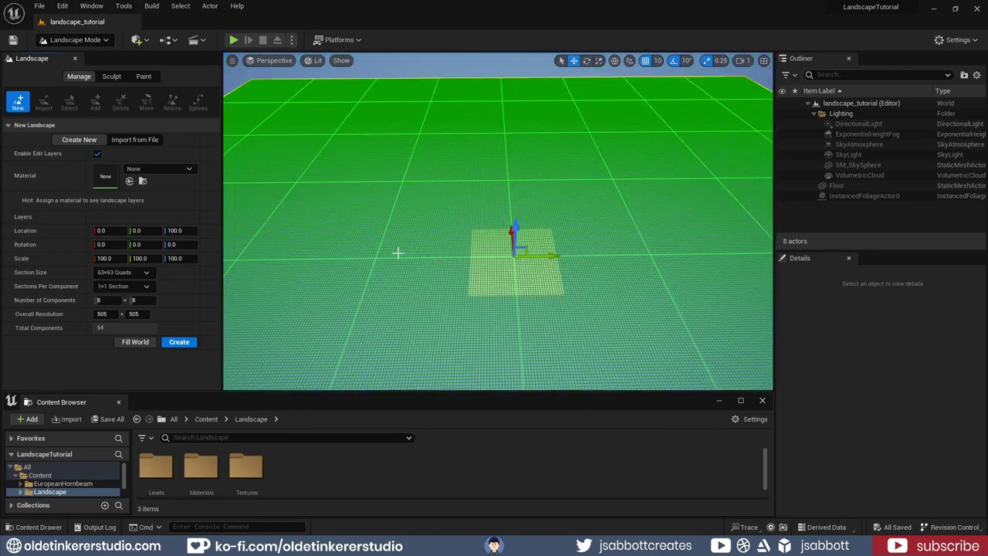
left_click(146, 286)
left_click(136, 314)
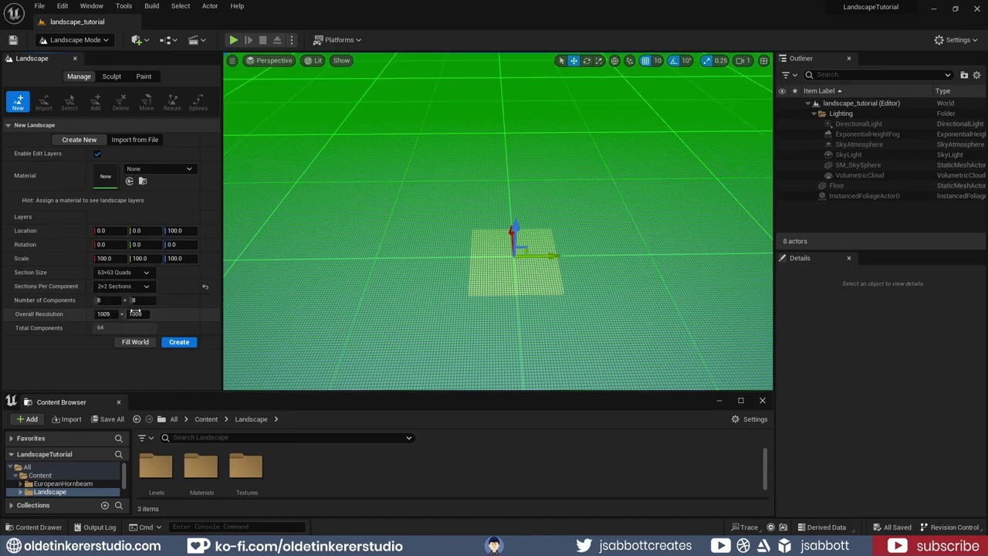
left_click(146, 286)
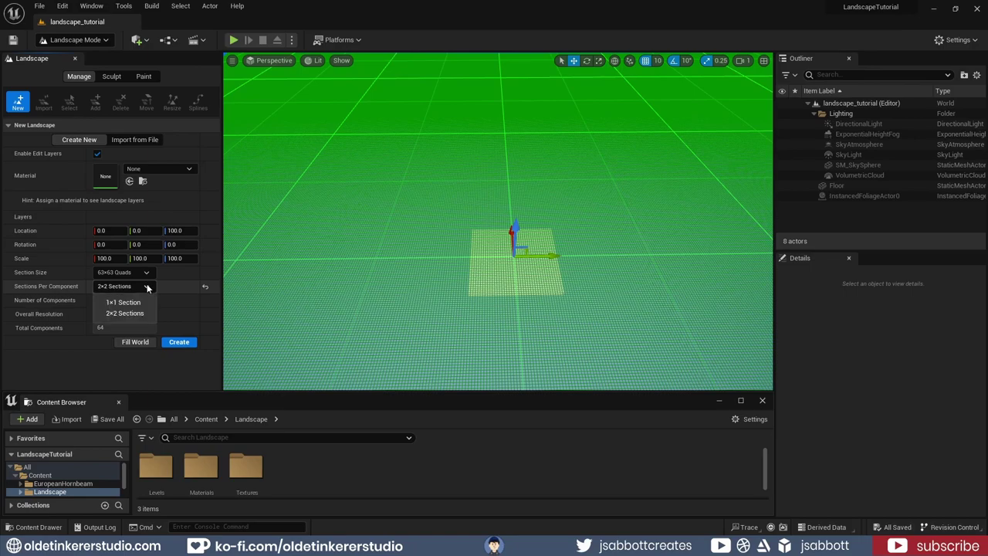
left_click(131, 302)
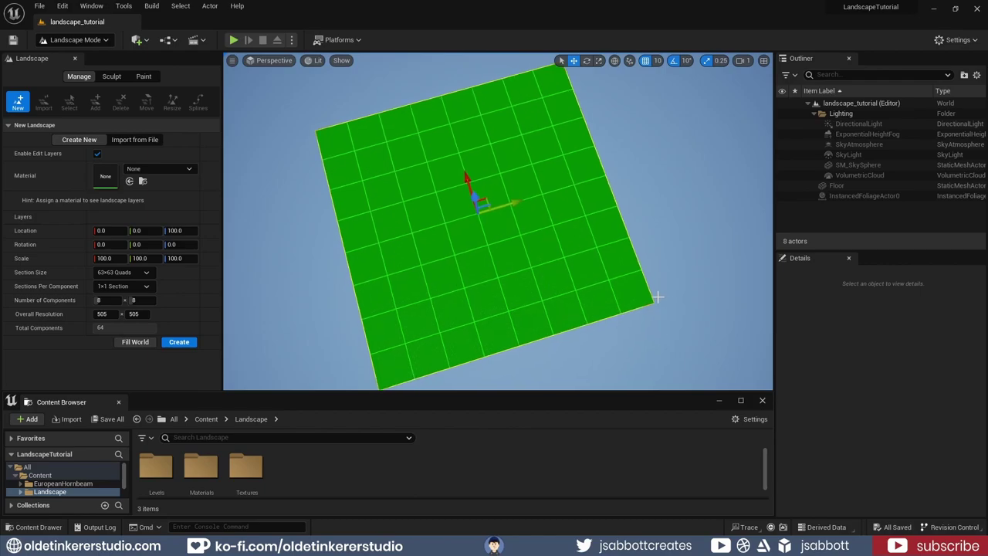
right_click_drag(658, 295, 691, 297)
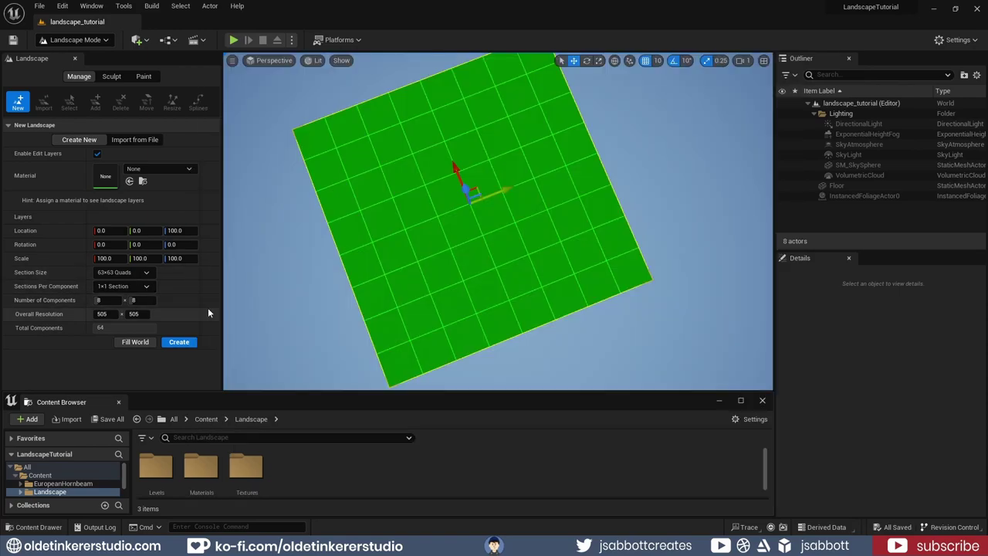
Create the 505x505 landscape and save the level as landscape01 in Landscape/Levels
left_click(179, 343)
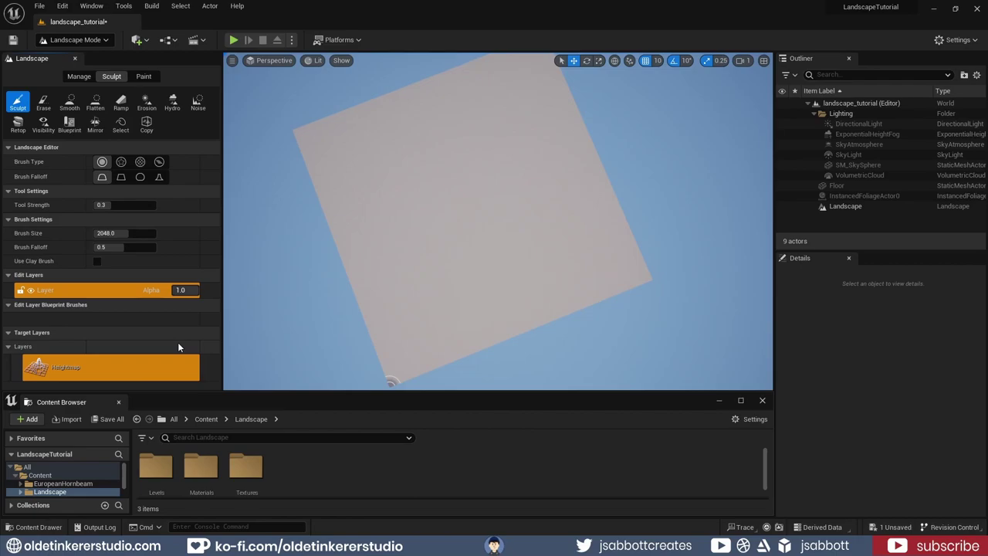
left_click(38, 8)
left_click(38, 9)
left_click(38, 9)
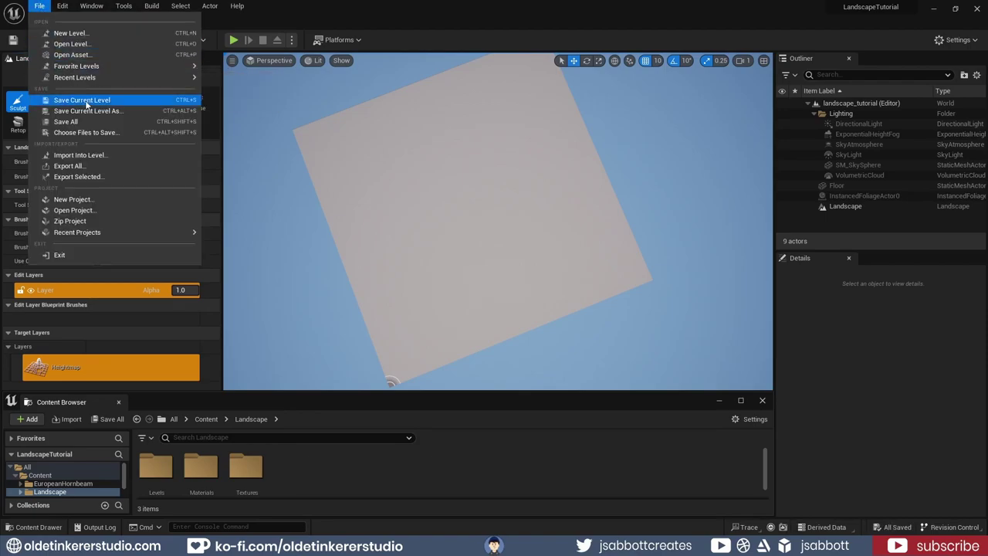
left_click(92, 120)
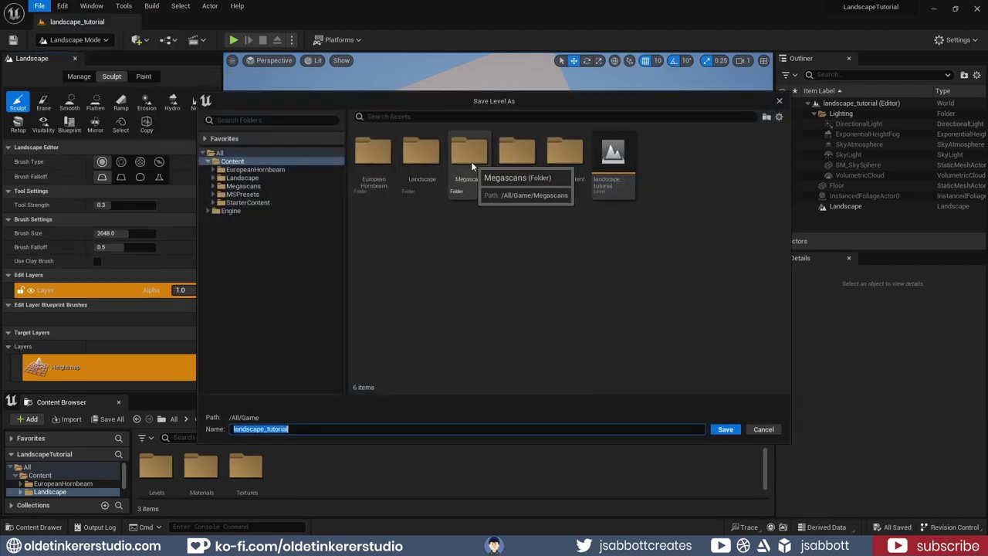
double_click(422, 154)
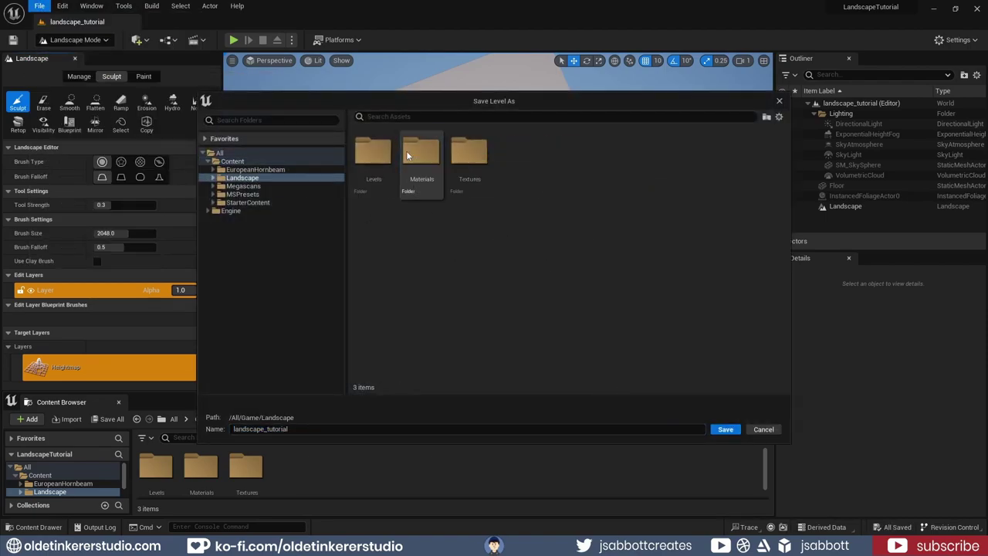
double_click(367, 155)
left_click(298, 429)
type("landscape01")
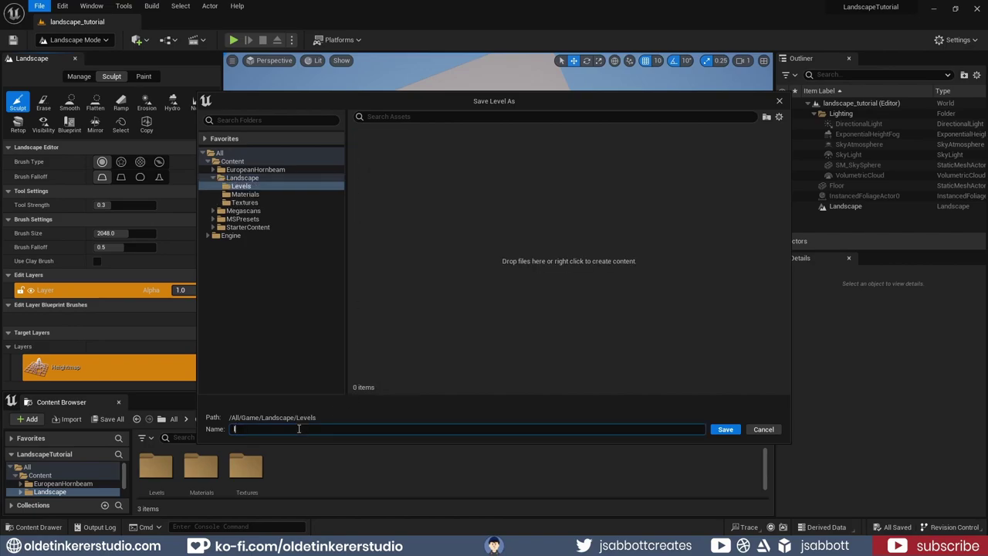
left_click(733, 430)
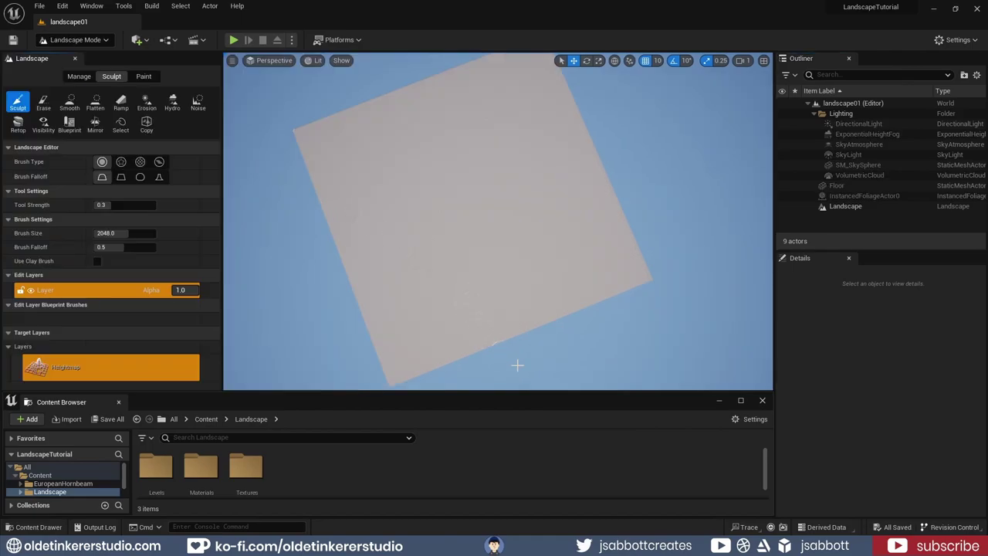
right_click_drag(518, 363, 518, 247)
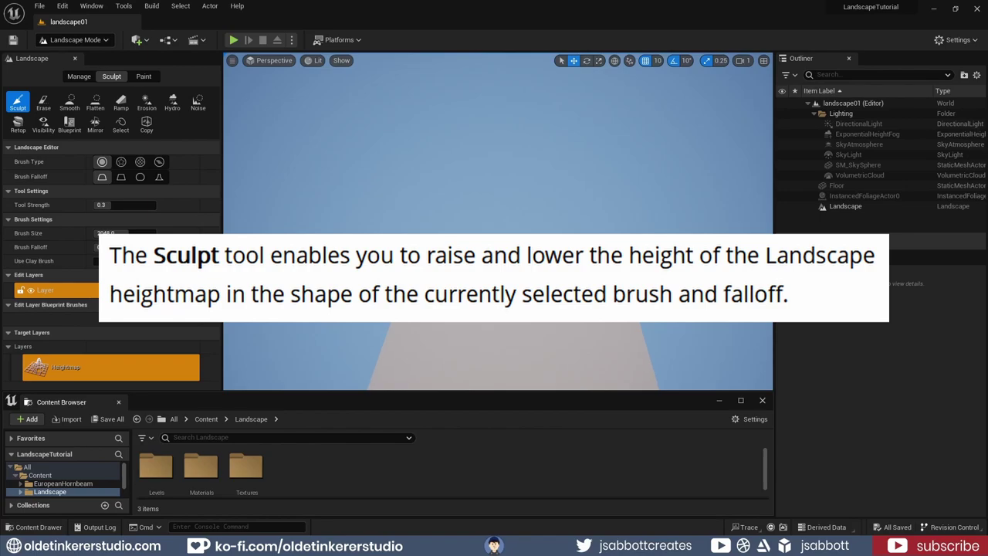
right_click(676, 327)
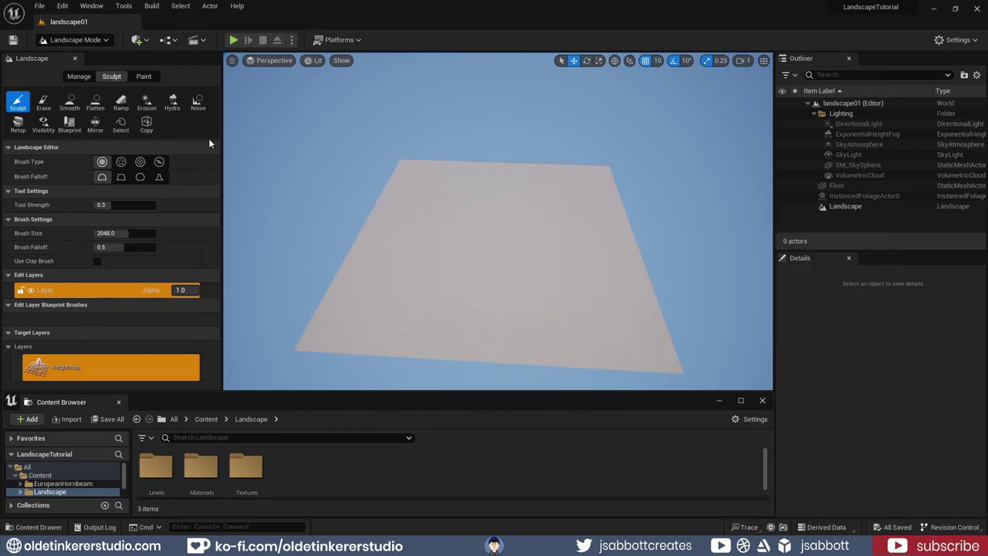
left_click(125, 377)
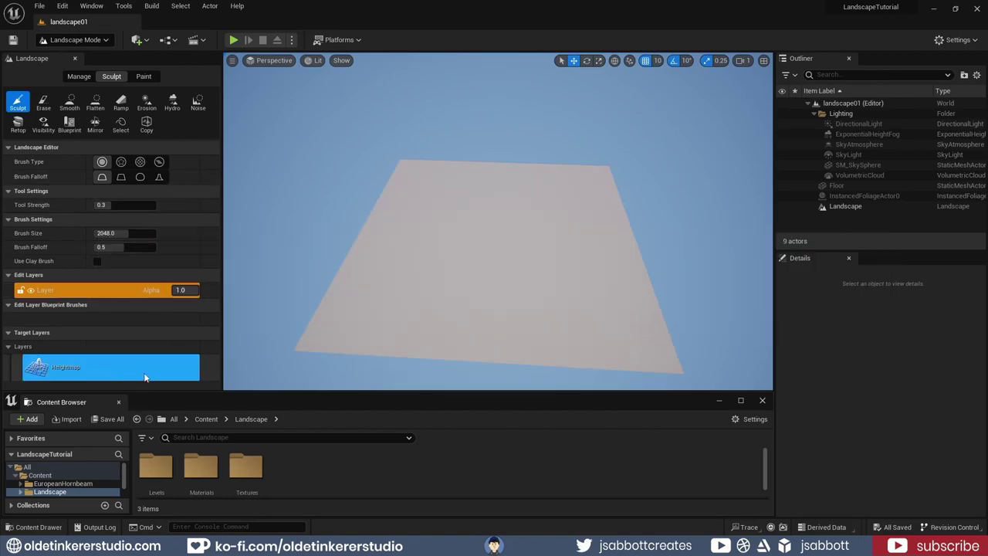
left_click(137, 163)
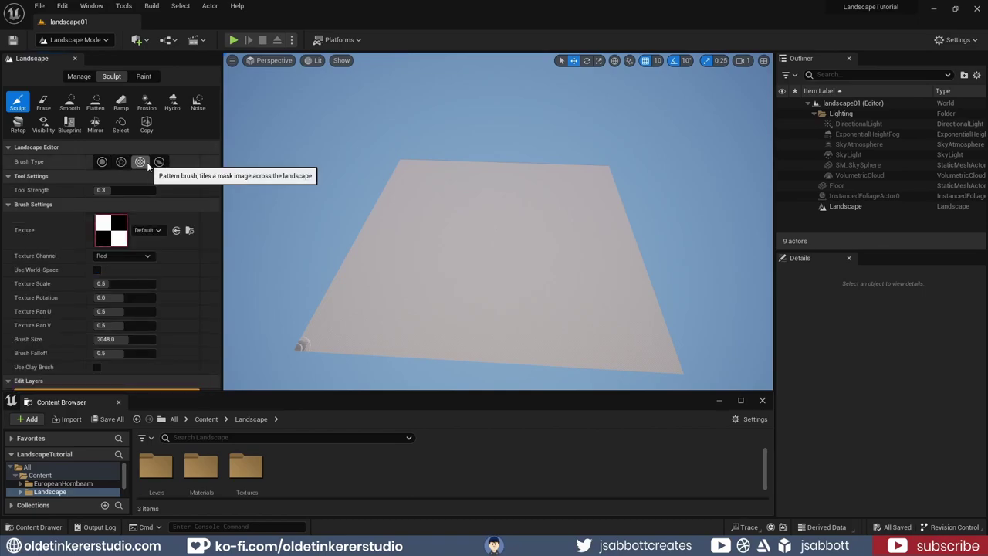
left_click(159, 162)
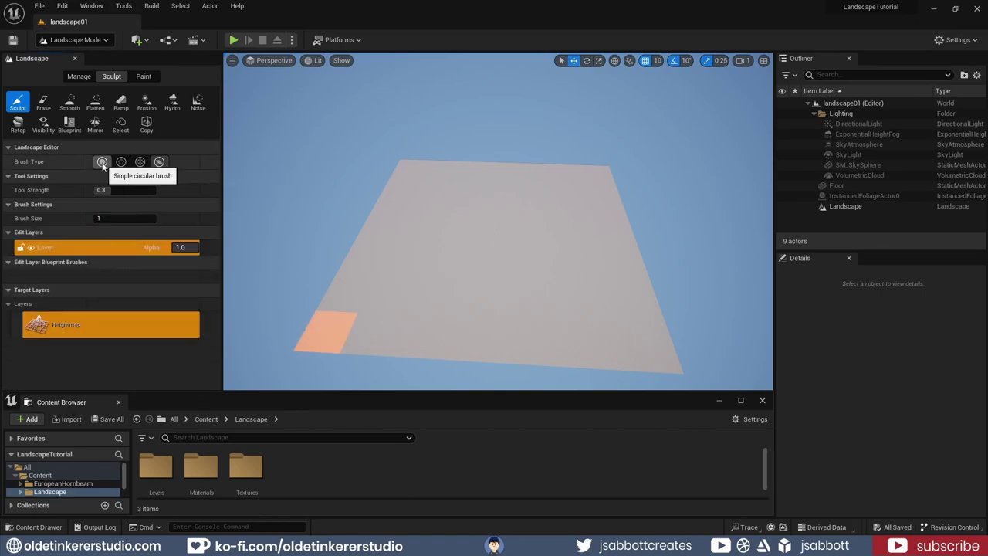
left_click(102, 163)
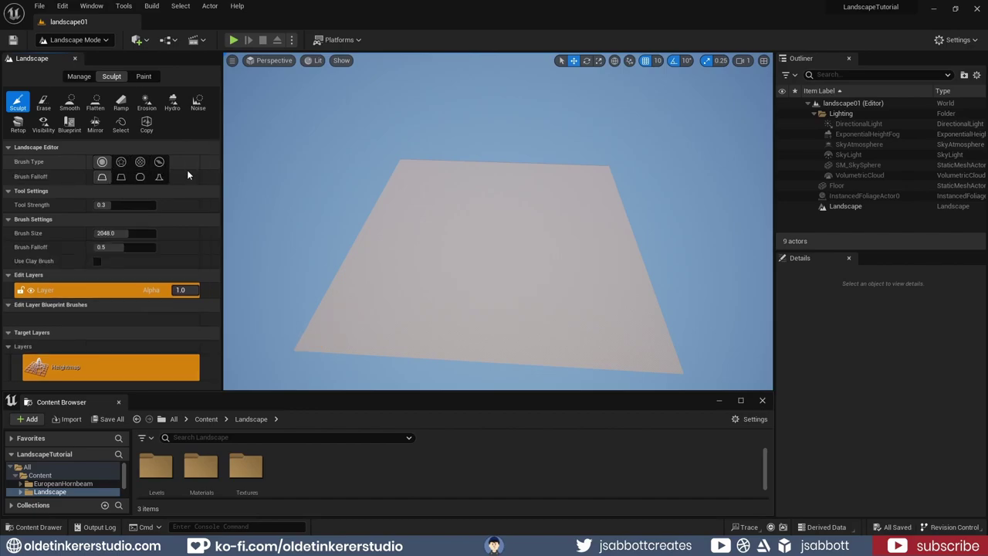
left_click(139, 177)
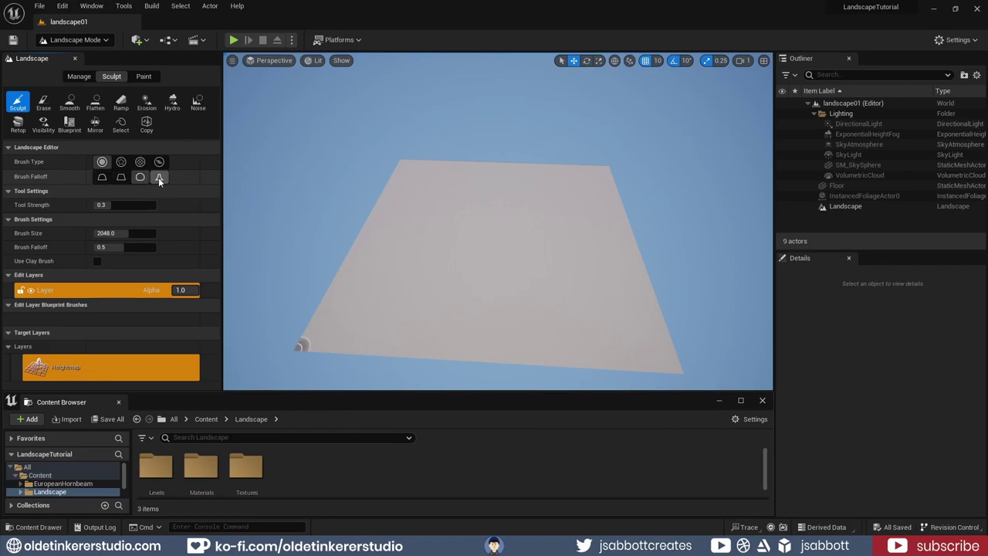
left_click(158, 177)
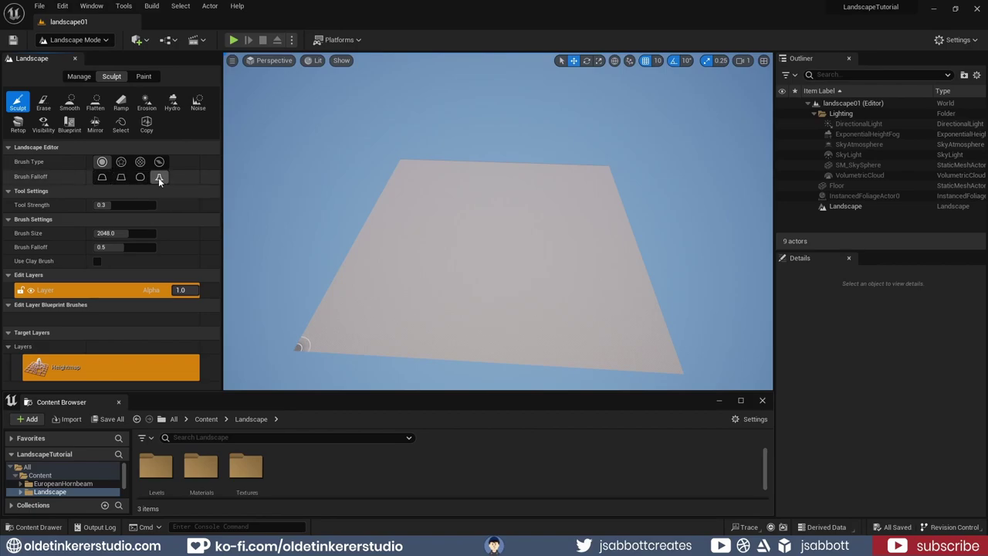
left_click(103, 178)
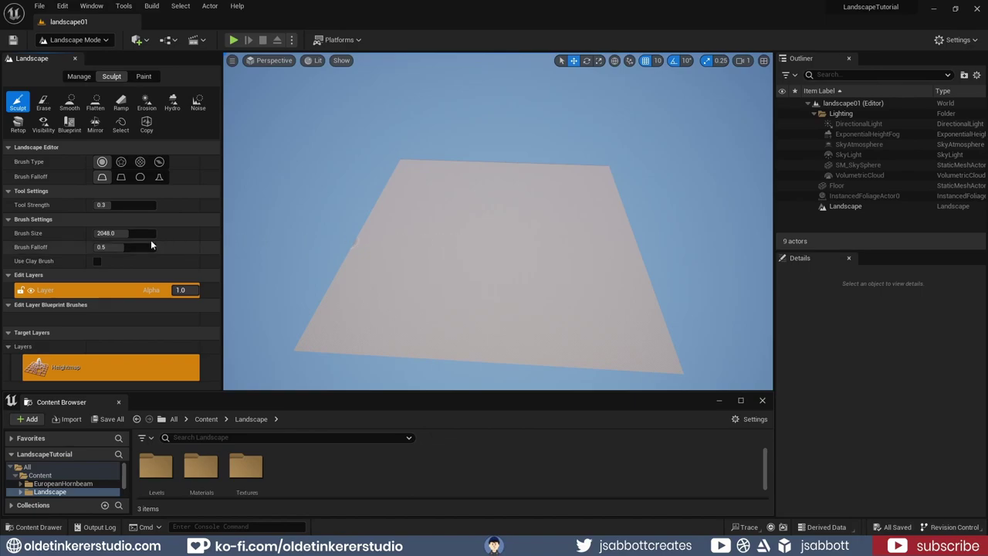
left_click_drag(116, 233, 143, 234)
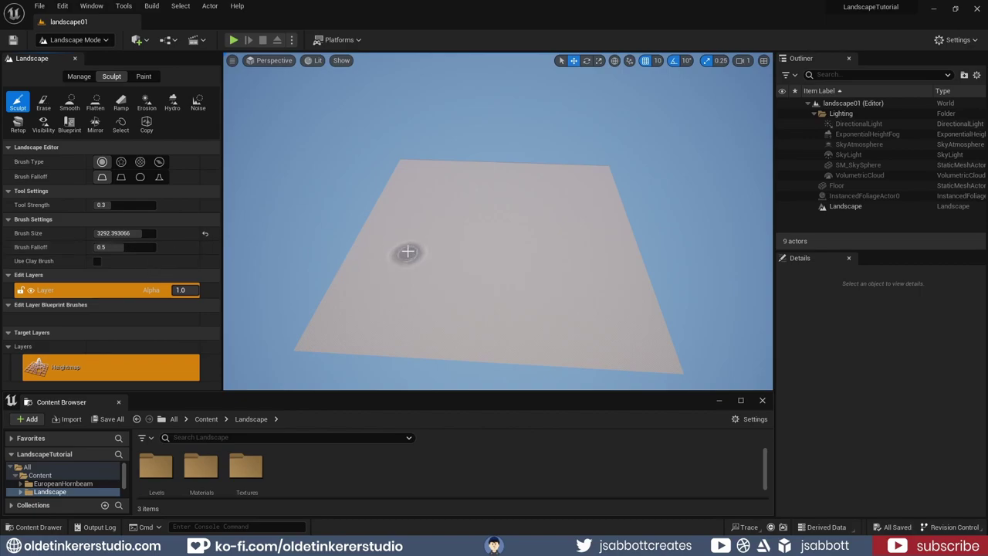
left_click_drag(123, 247, 142, 247)
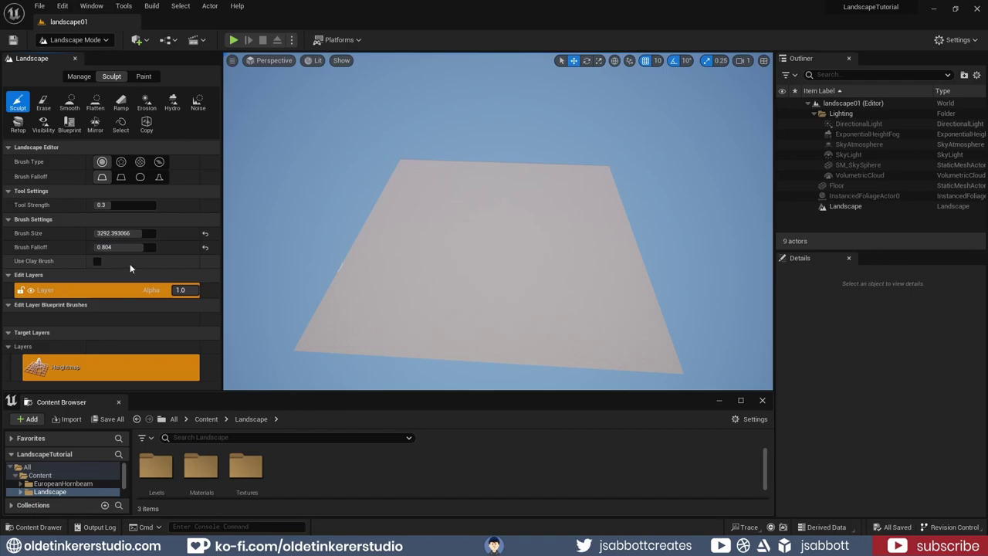
left_click(207, 247)
left_click(206, 232)
scroll(518, 287, "up", 3)
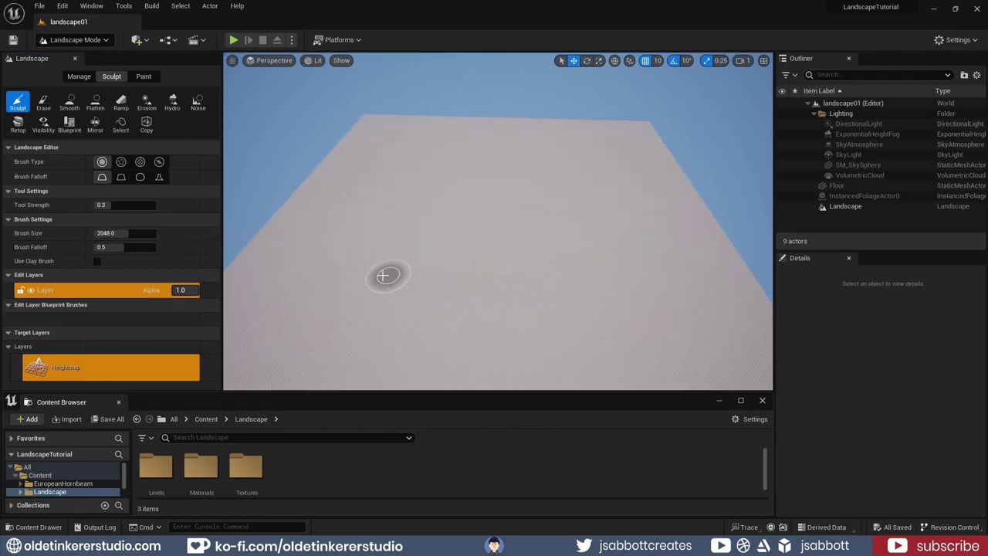
Sculpt two raised mounds into the landscape and deepen the trough at the lower end
mouse_move(388, 273)
left_mouse_down()
mouse_move(326, 287)
mouse_move(370, 226)
mouse_move(394, 226)
mouse_move(328, 291)
mouse_move(422, 217)
left_mouse_up()
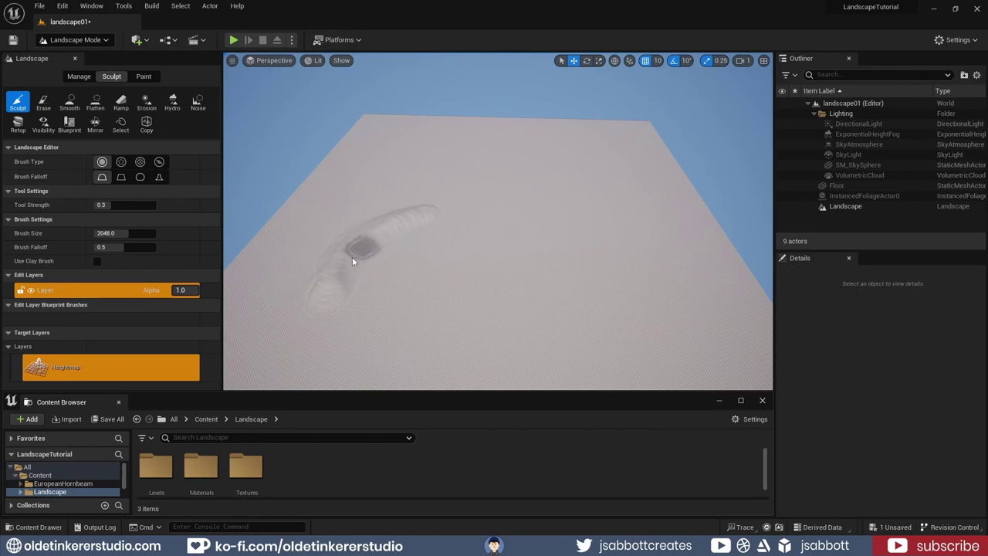
mouse_move(352, 259)
left_mouse_down()
mouse_move(331, 294)
mouse_move(414, 231)
mouse_move(358, 283)
mouse_move(437, 234)
mouse_move(365, 289)
mouse_move(435, 236)
mouse_move(445, 208)
mouse_move(432, 225)
mouse_move(413, 220)
mouse_move(342, 258)
mouse_move(435, 224)
mouse_move(368, 260)
mouse_move(371, 282)
mouse_move(538, 304)
mouse_move(540, 236)
mouse_move(527, 237)
mouse_move(578, 322)
mouse_move(563, 229)
mouse_move(541, 277)
mouse_move(571, 272)
mouse_move(533, 267)
mouse_move(553, 229)
mouse_move(579, 286)
mouse_move(540, 317)
mouse_move(589, 322)
mouse_move(573, 316)
mouse_move(644, 348)
left_mouse_up()
mouse_move(656, 353)
right_mouse_down()
mouse_move(655, 317)
mouse_move(648, 379)
right_mouse_up()
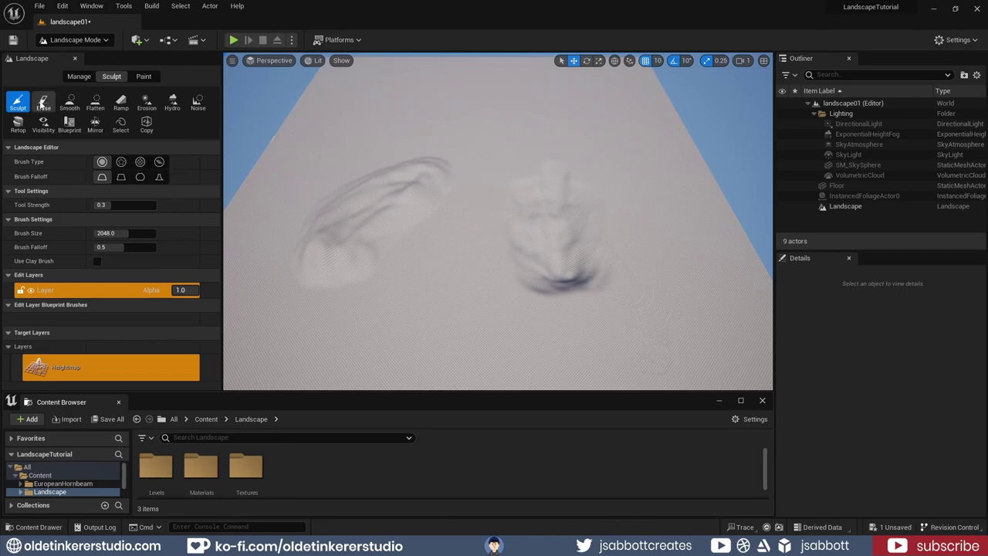
Preview the Erase, Flatten and Erosion tools, then return to Sculpt
left_click(44, 102)
left_click(95, 102)
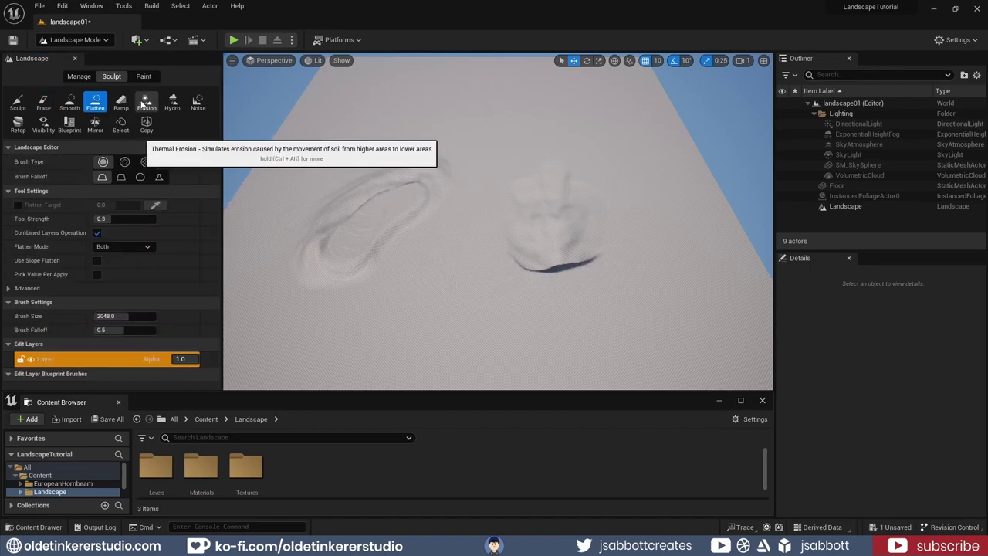
left_click(146, 102)
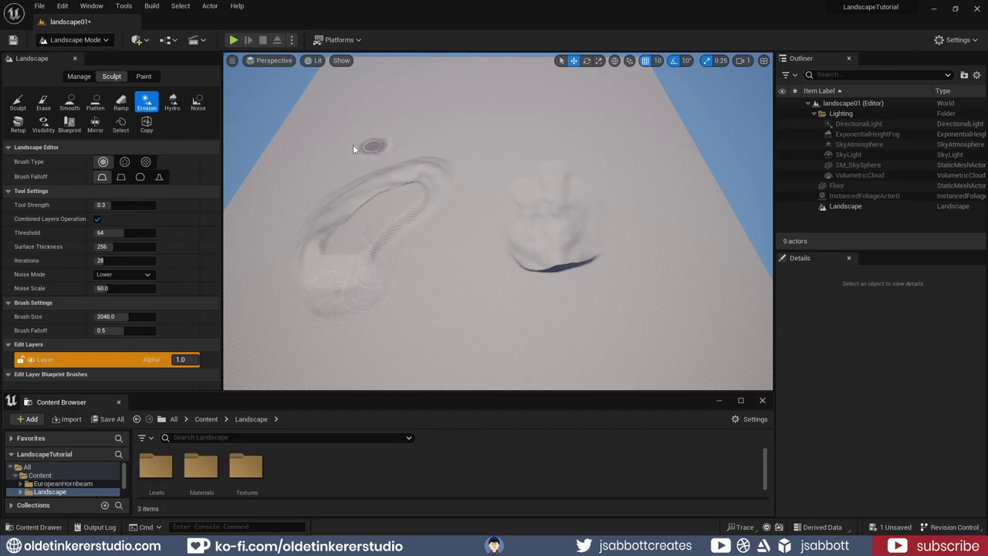
left_click(17, 102)
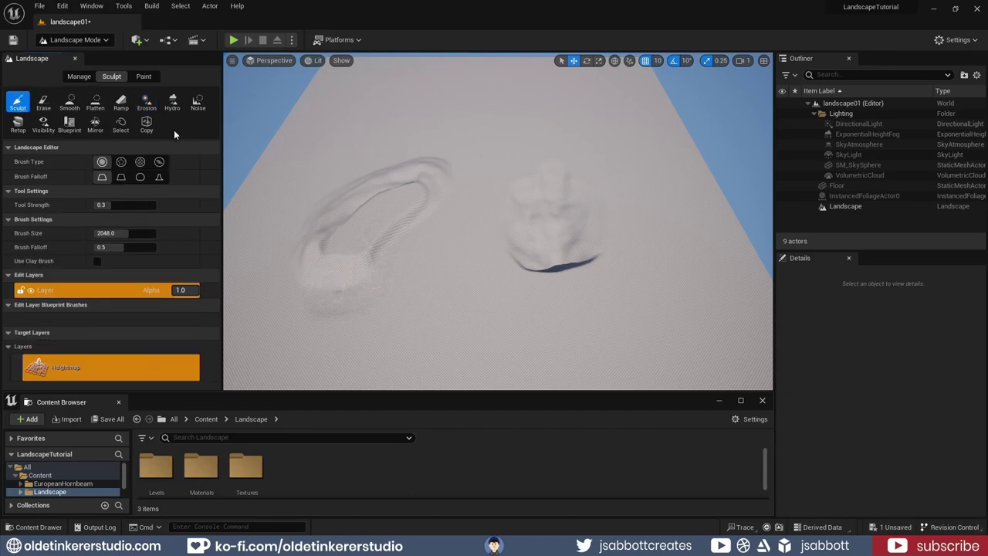
Save the sculpted level and create a new level from the Basic template
key("ctrl+s")
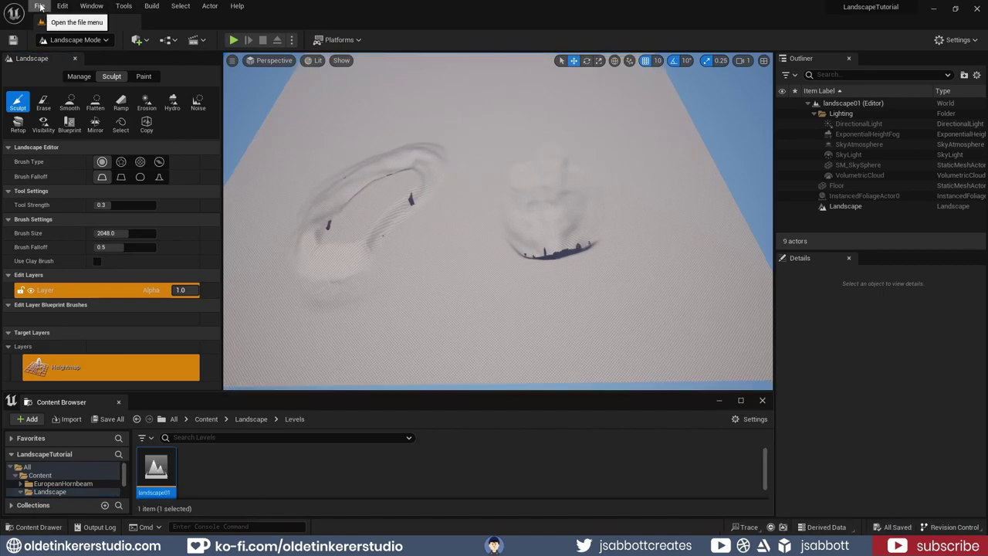
left_click(39, 6)
left_click(69, 33)
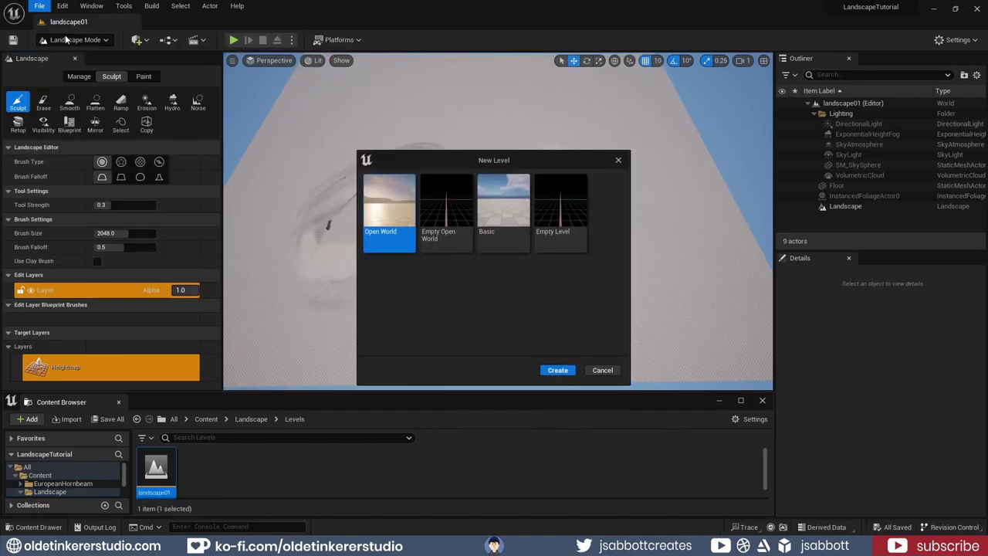
left_click(507, 215)
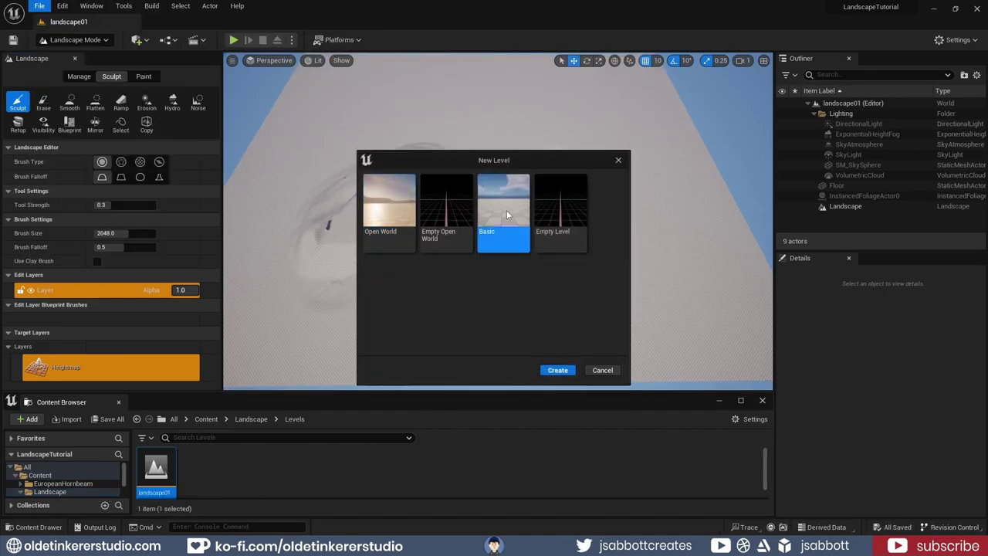
left_click(557, 371)
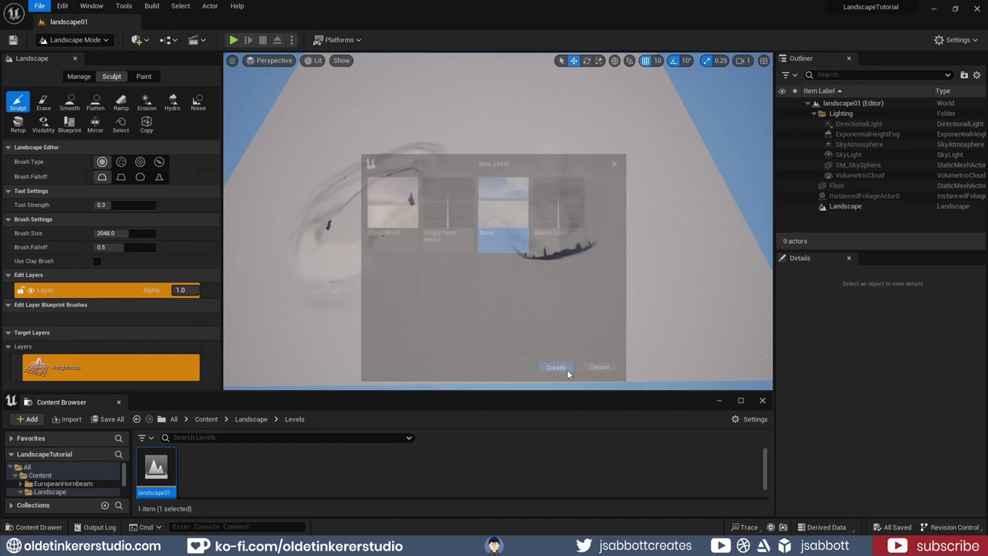
Save the new level as landscape02 in the Landscape/Levels folder
left_click(38, 6)
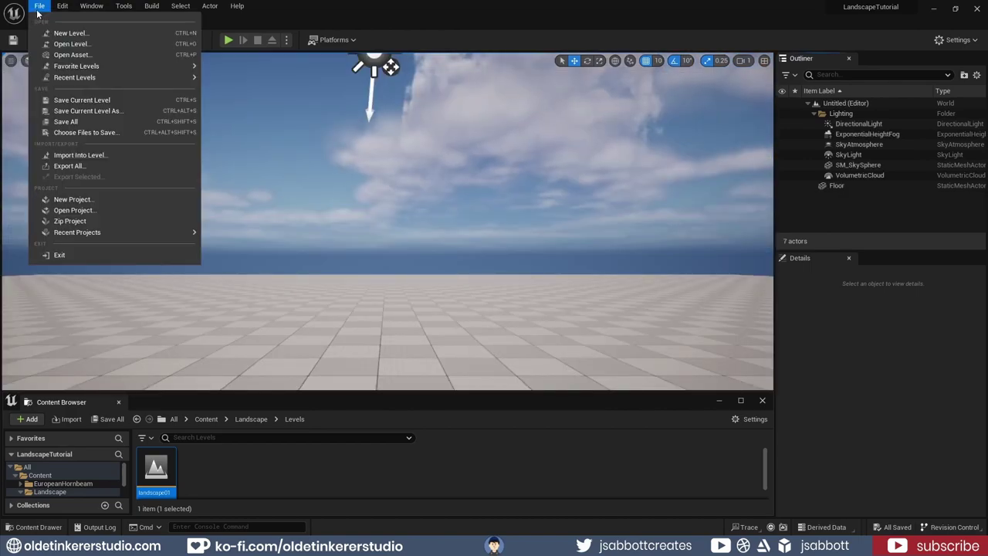
left_click(85, 111)
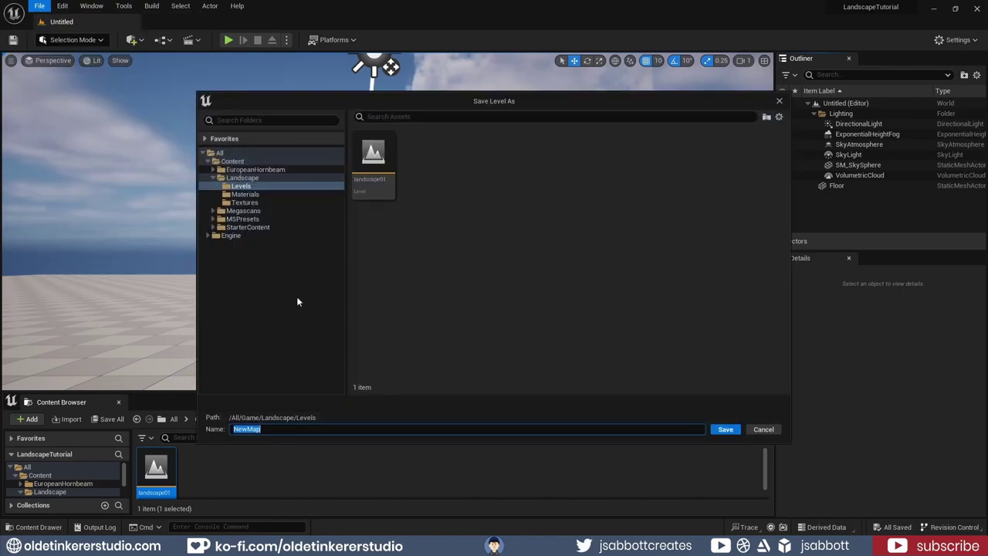
type("landscape02")
left_click(725, 429)
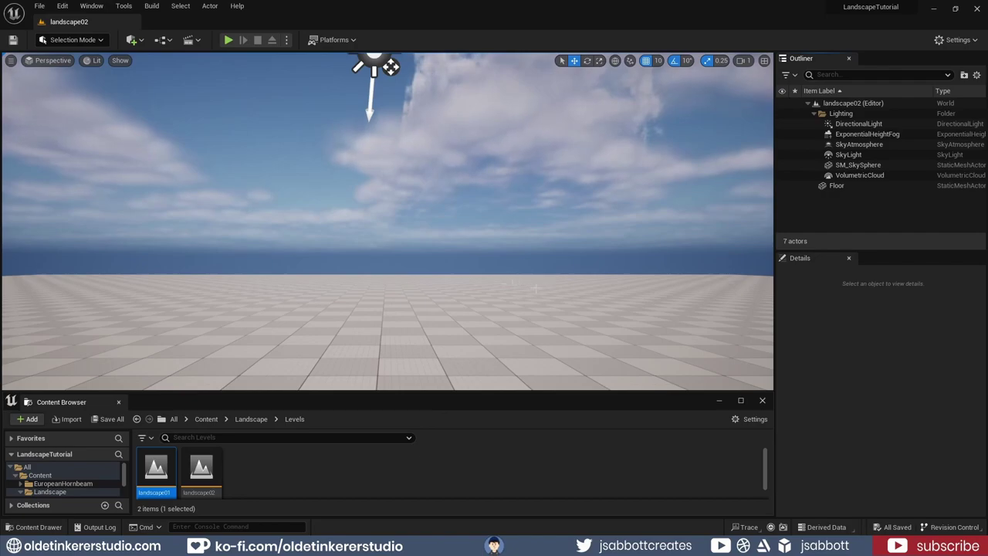
key("s")
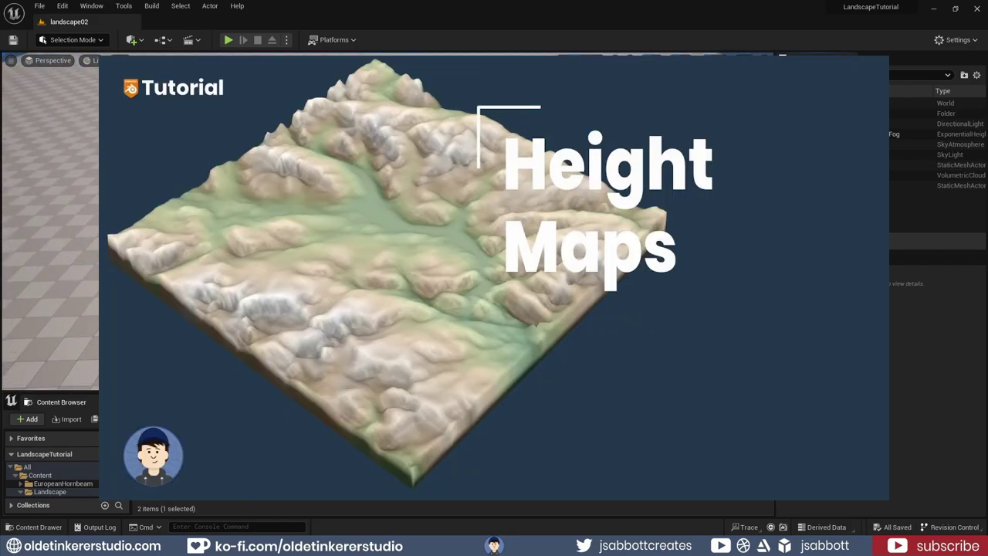
Fly the viewport camera upward above the default floor
key("e")
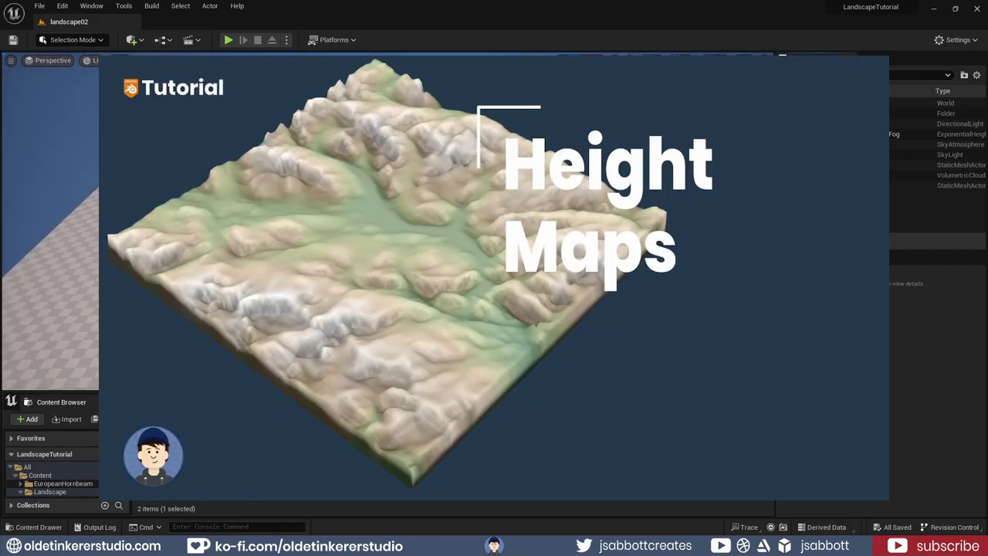
key("e")
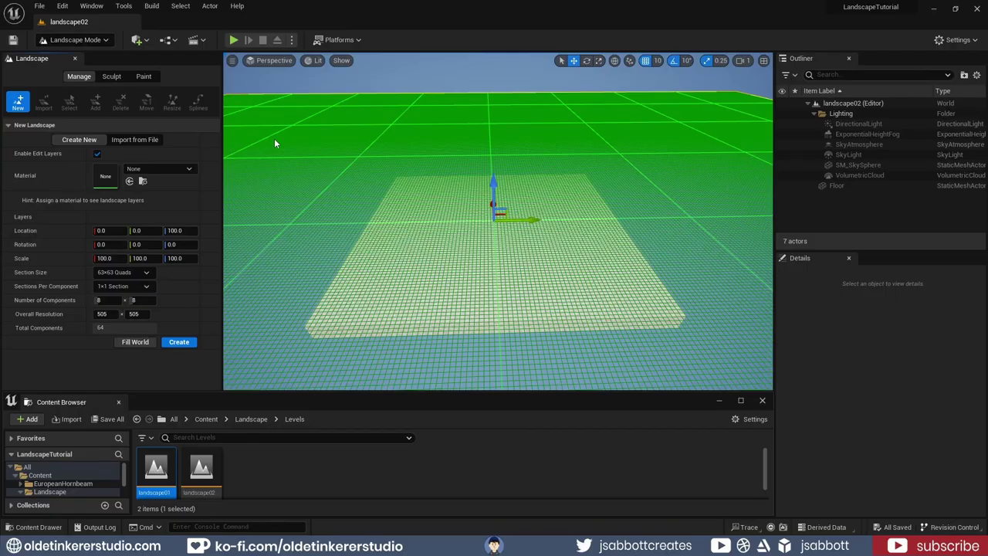
Switch the new landscape to Import from File, loading the 1025x1025 heightmap
left_click(130, 140)
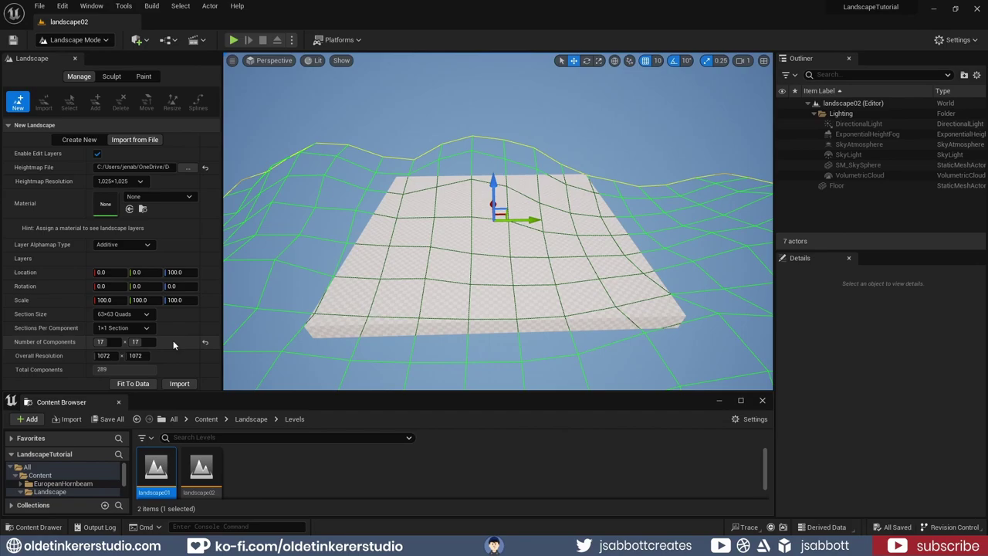
Import the heightmap landscape, then delete the oversized Landscape actor
left_click(186, 385)
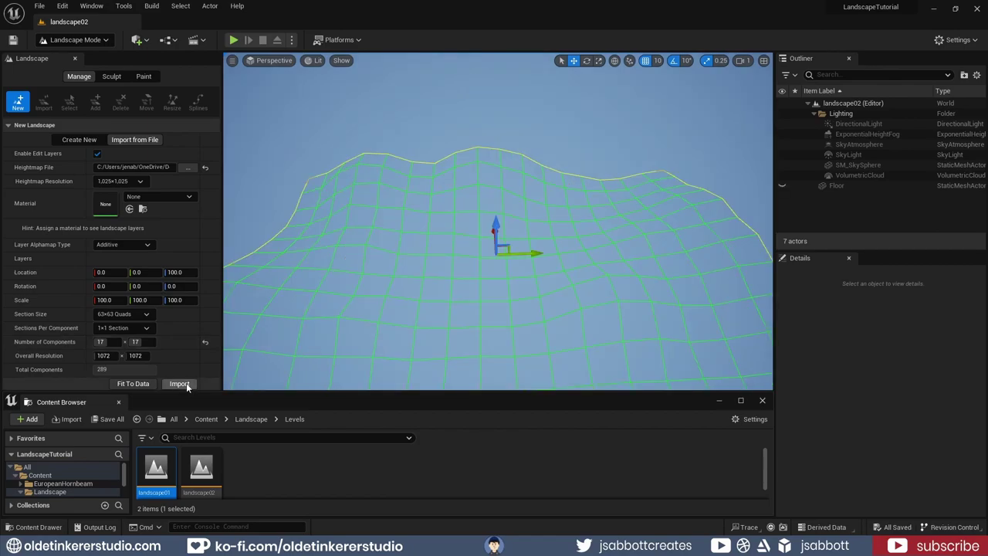
left_click(186, 384)
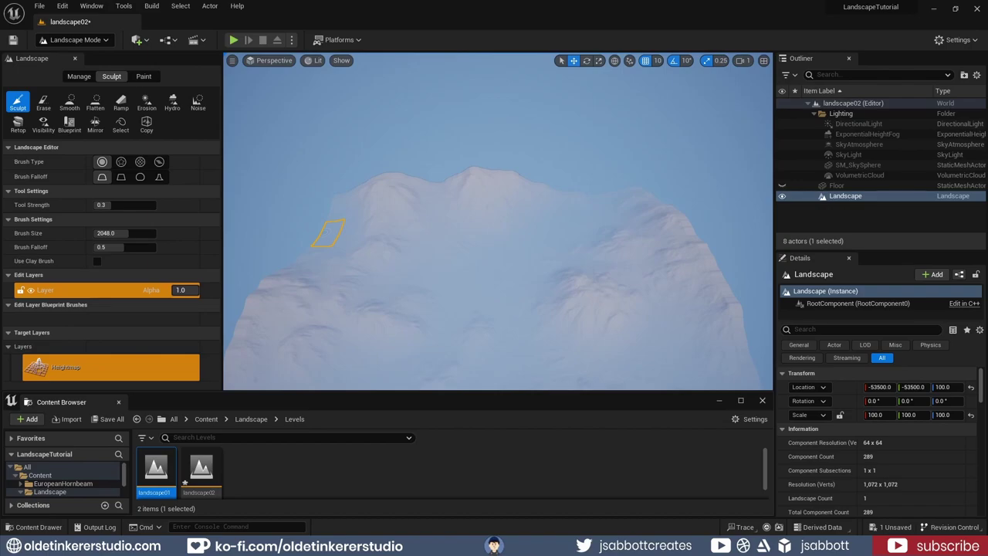
left_click(850, 198)
key("Delete")
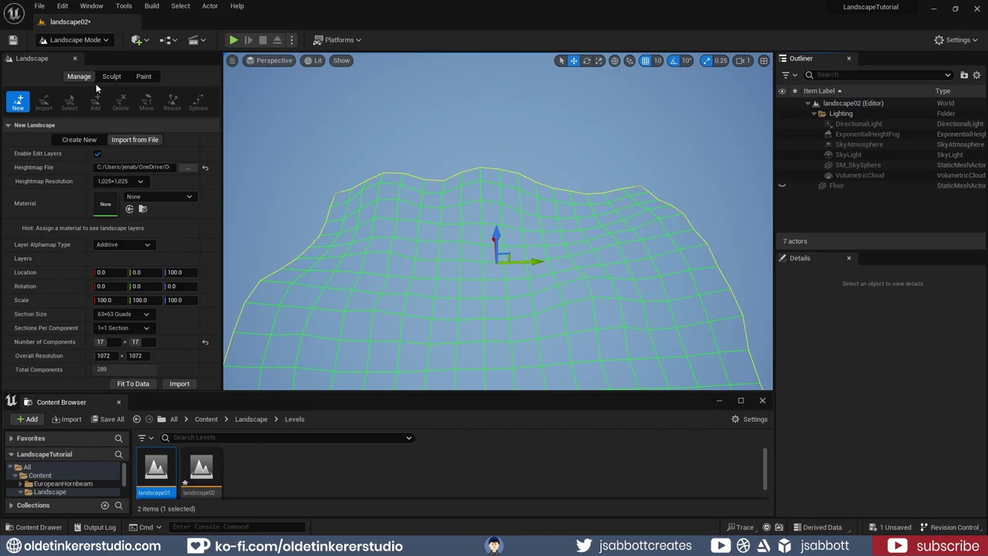
Reimport the heightmap with 15x15-quad sections and 5 x 5 components
left_click(205, 167)
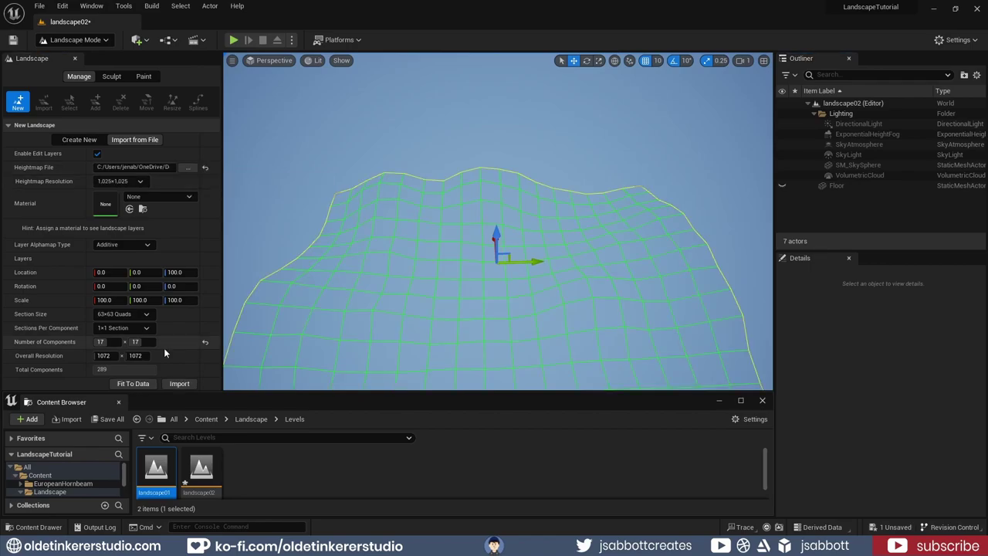
left_click(147, 315)
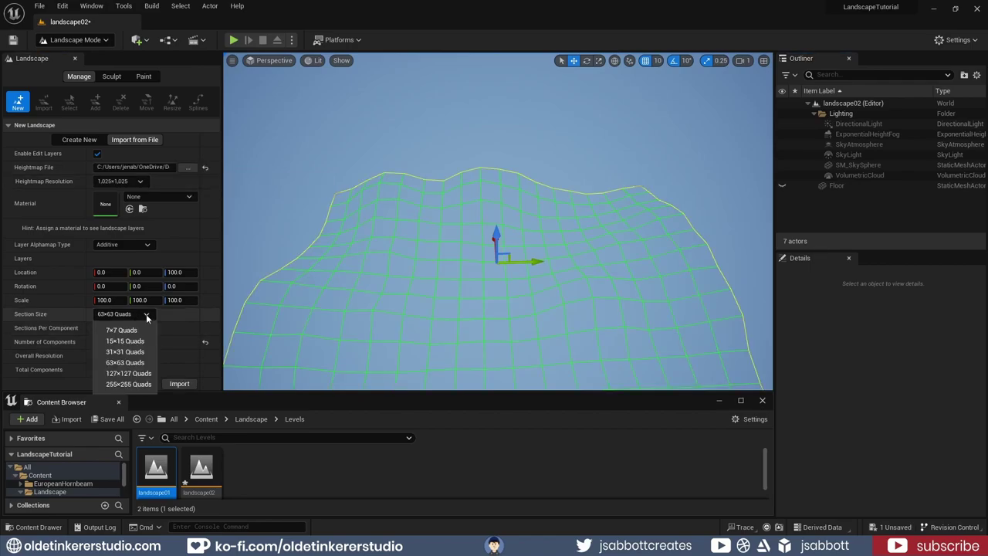
left_click(124, 340)
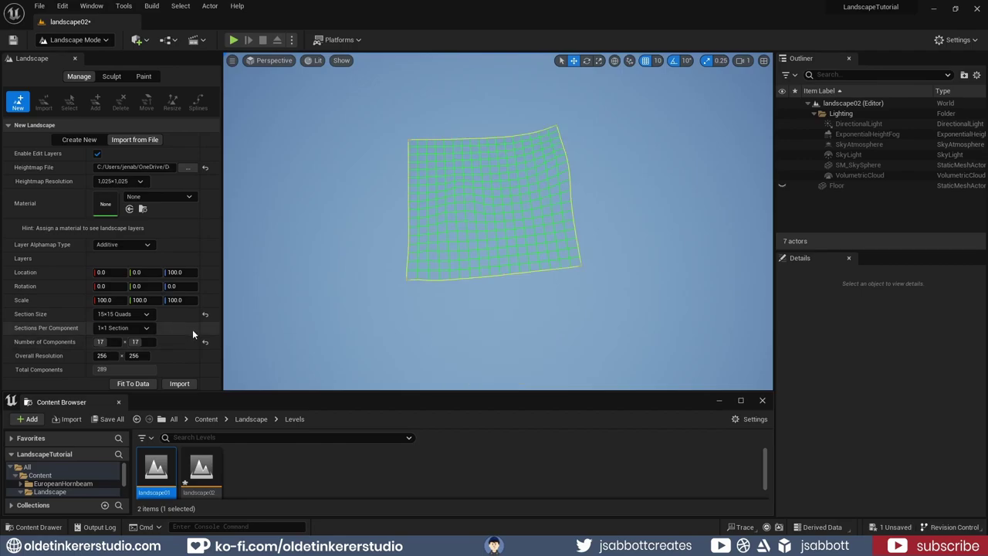
left_click(111, 342)
type("5")
key("Tab")
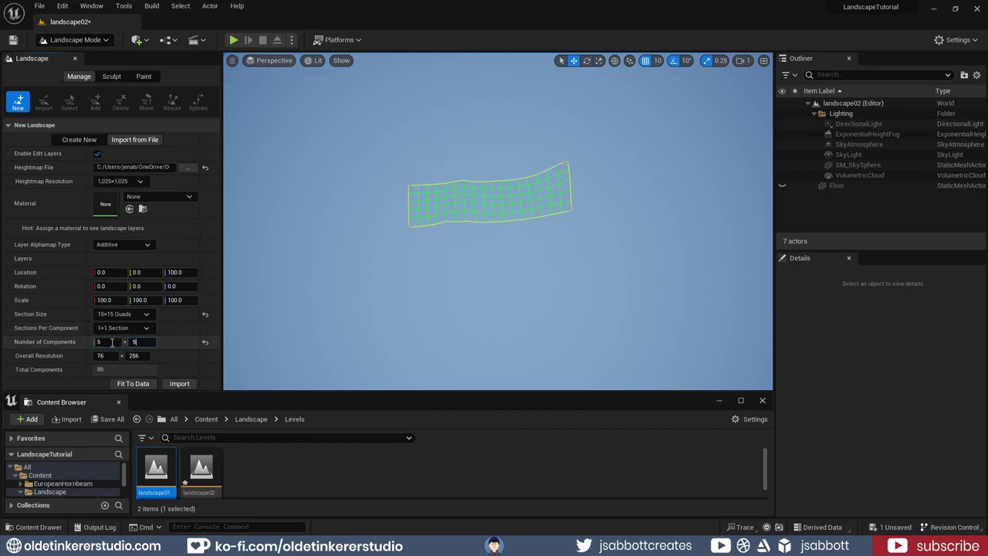
type("5")
key("Return")
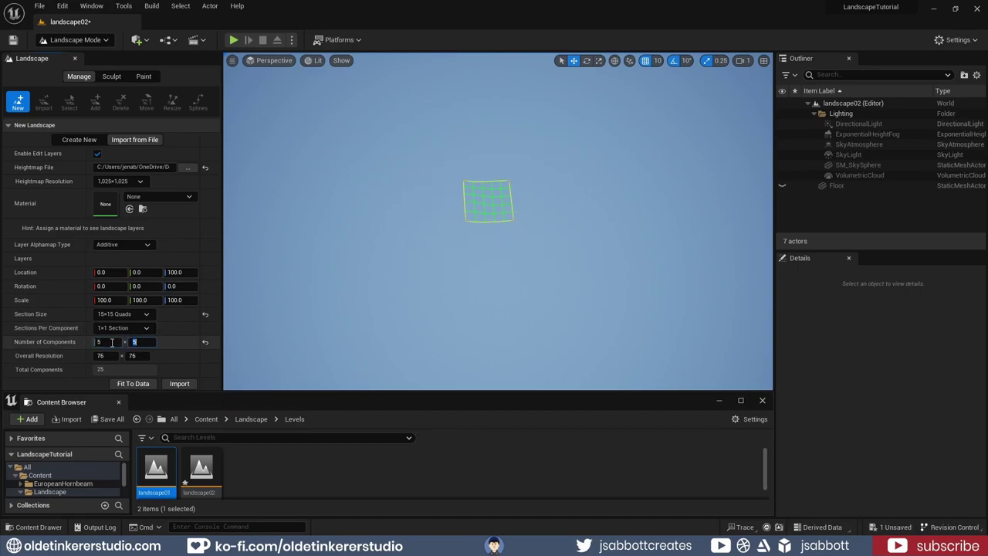
left_click(598, 284)
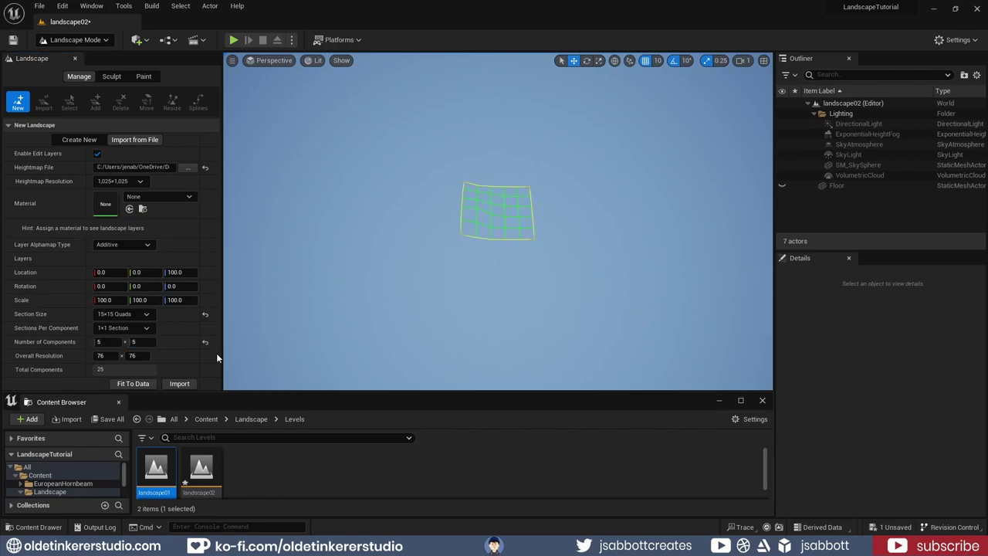
left_click(180, 384)
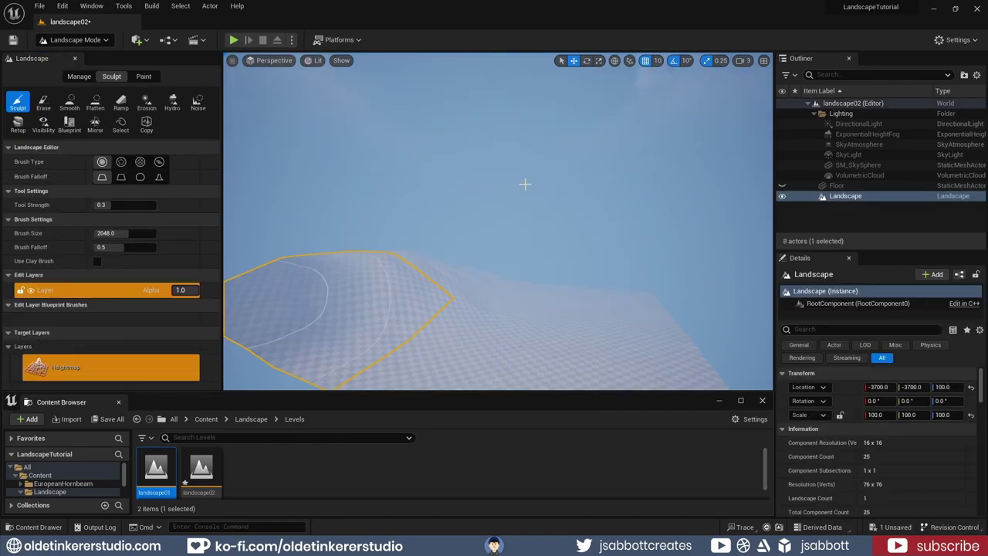
Save the current level with its new heightmap landscape
left_click(40, 6)
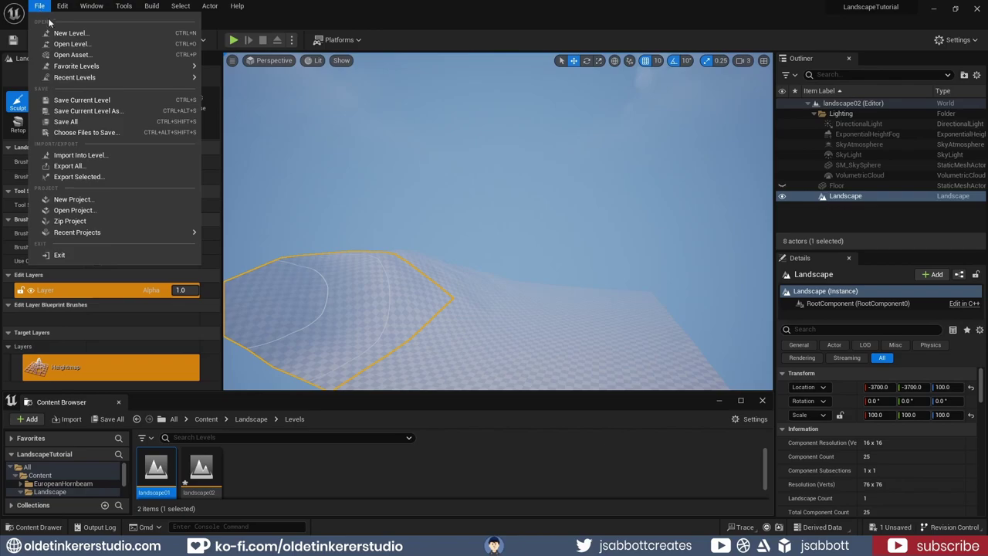
left_click(77, 99)
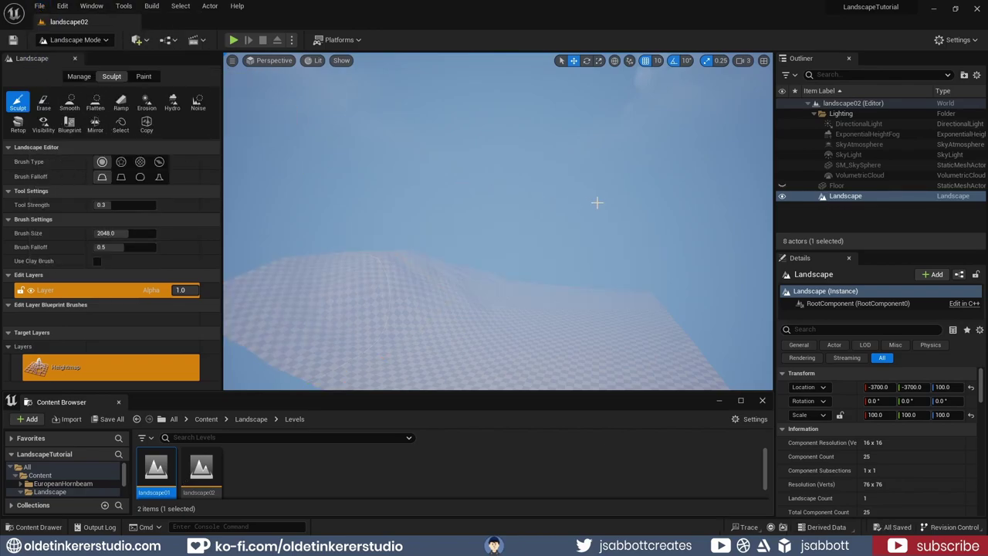
right_click_drag(617, 210, 622, 232)
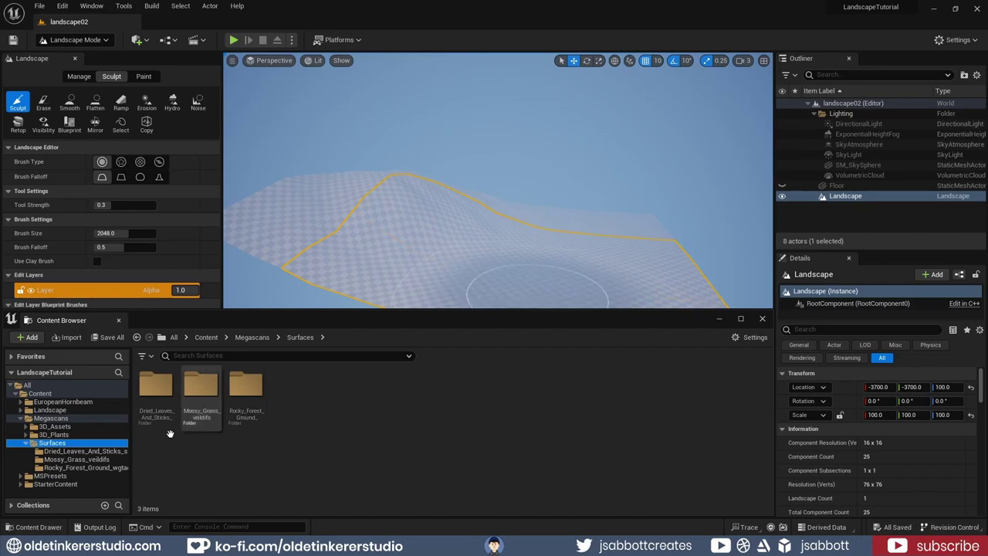
Create a material named leaves in Landscape/Materials and open it in the Material Editor
left_click(49, 410)
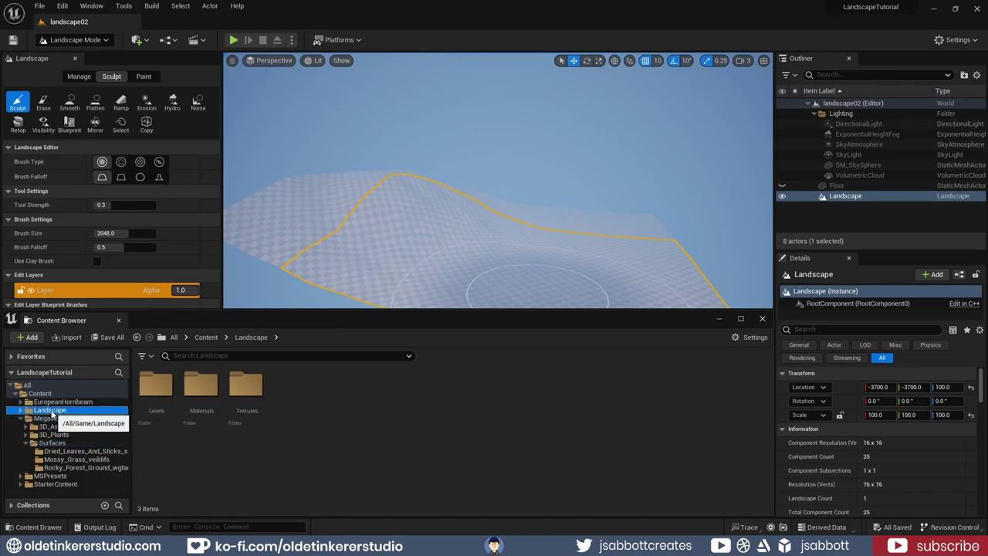
double_click(201, 389)
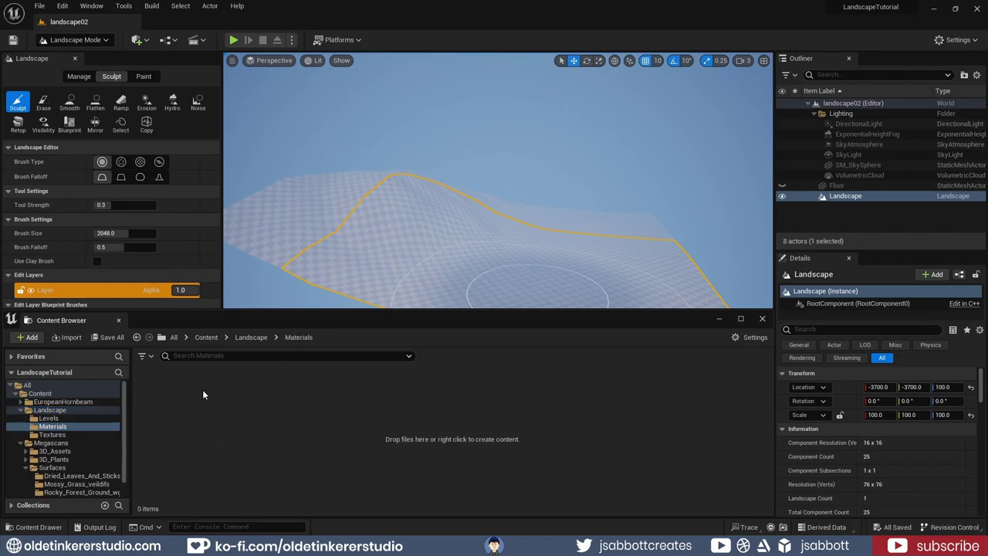
right_click(279, 427)
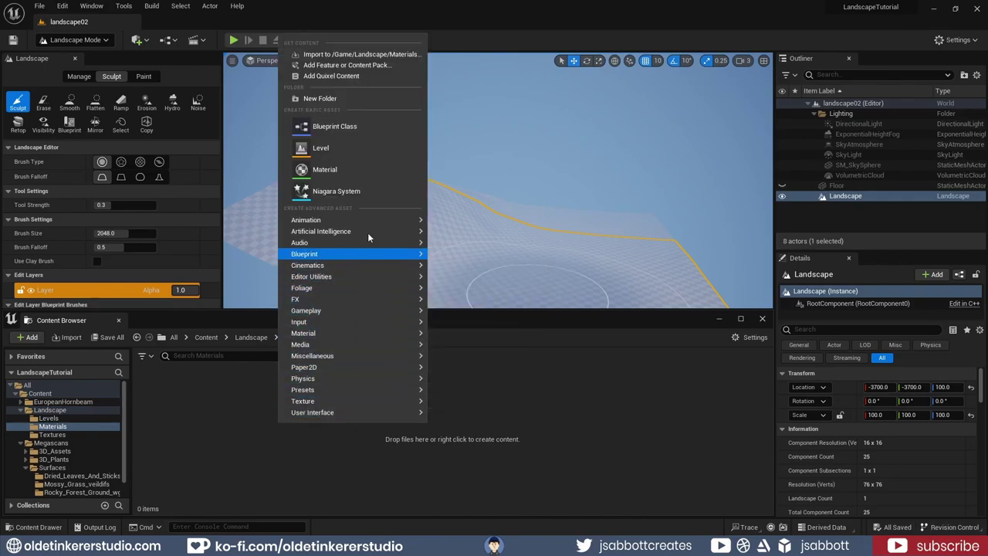
left_click(346, 170)
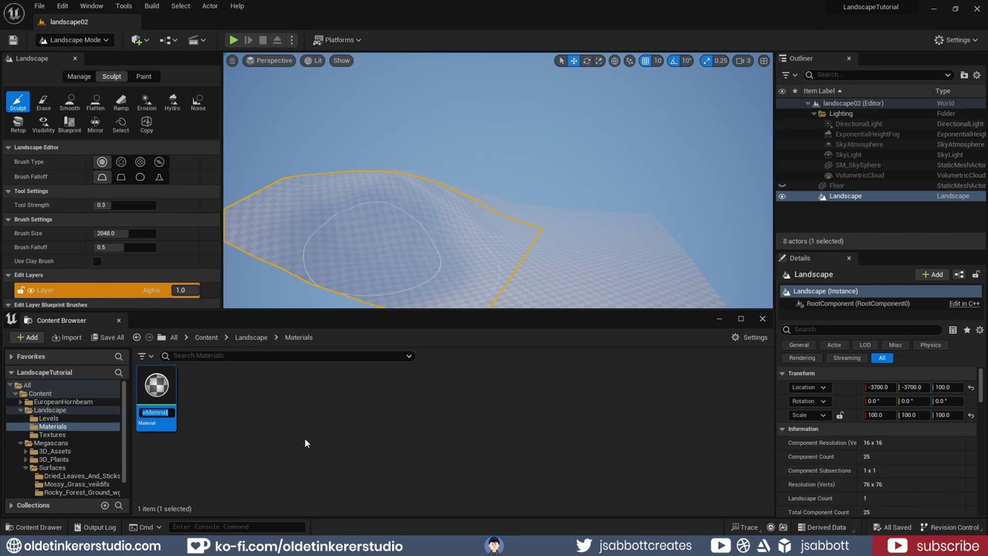
type("leaves")
key("Return")
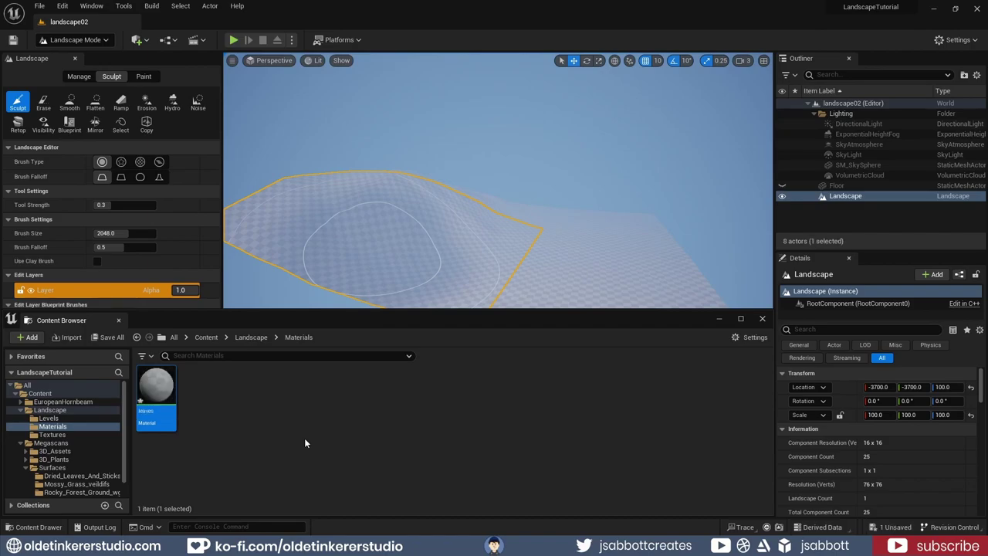
double_click(157, 437)
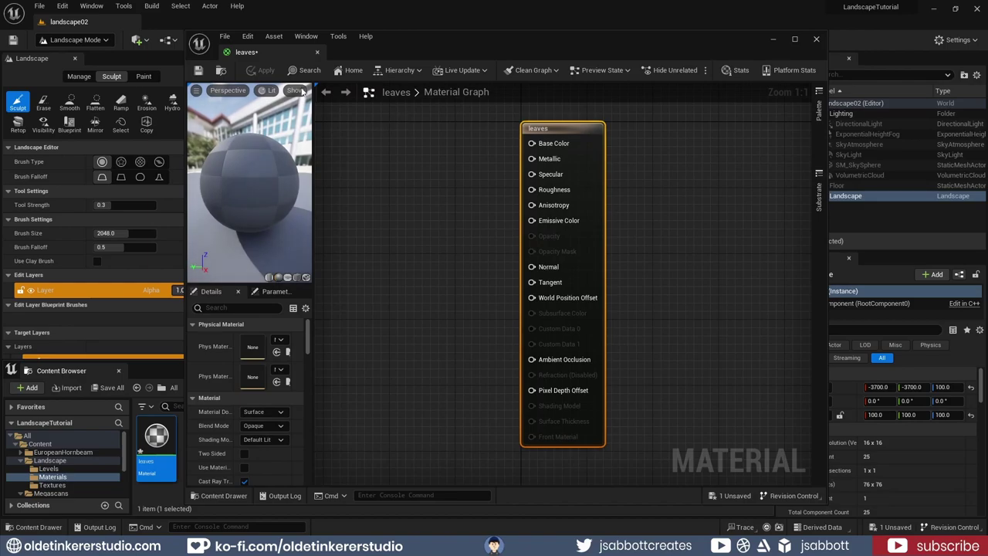
Drag the three Dried_Leaves_And_Sticks textures from Megascans > Surfaces into the material graph
double_click(272, 48)
left_click(42, 527)
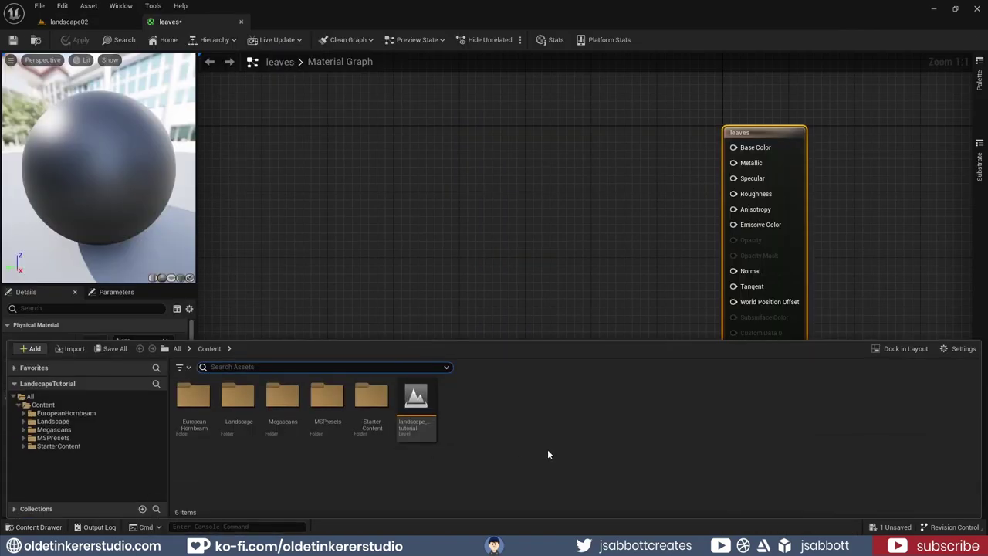
left_click(23, 429)
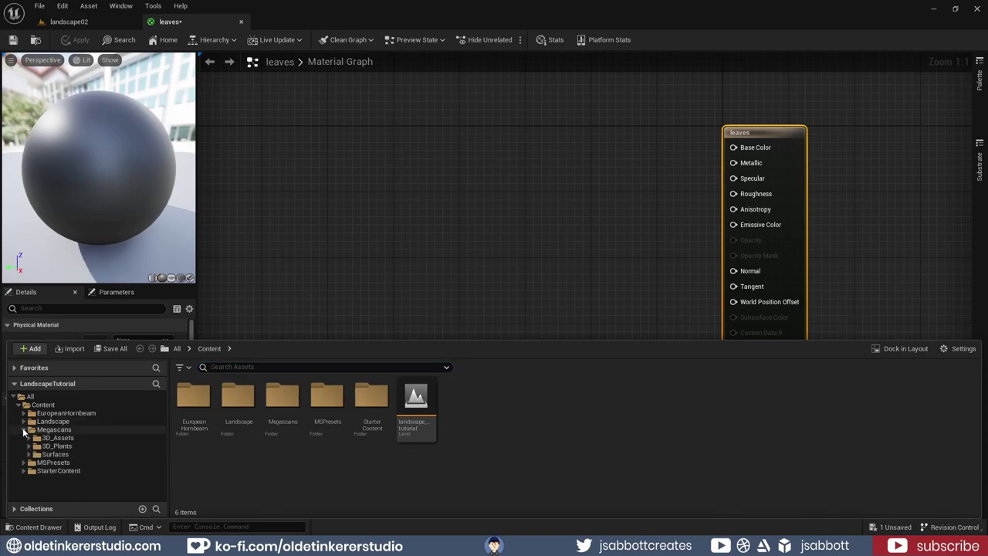
left_click(28, 454)
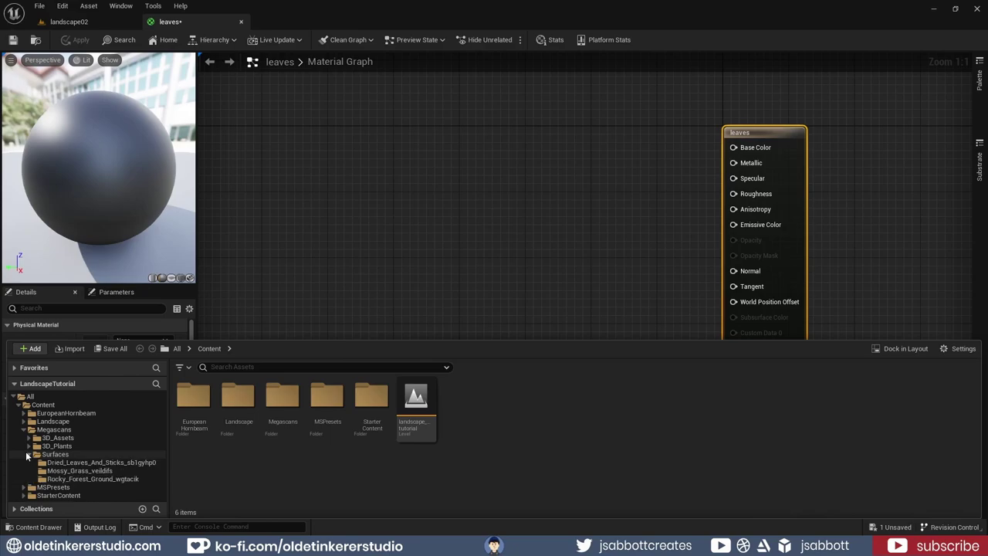
left_click(70, 463)
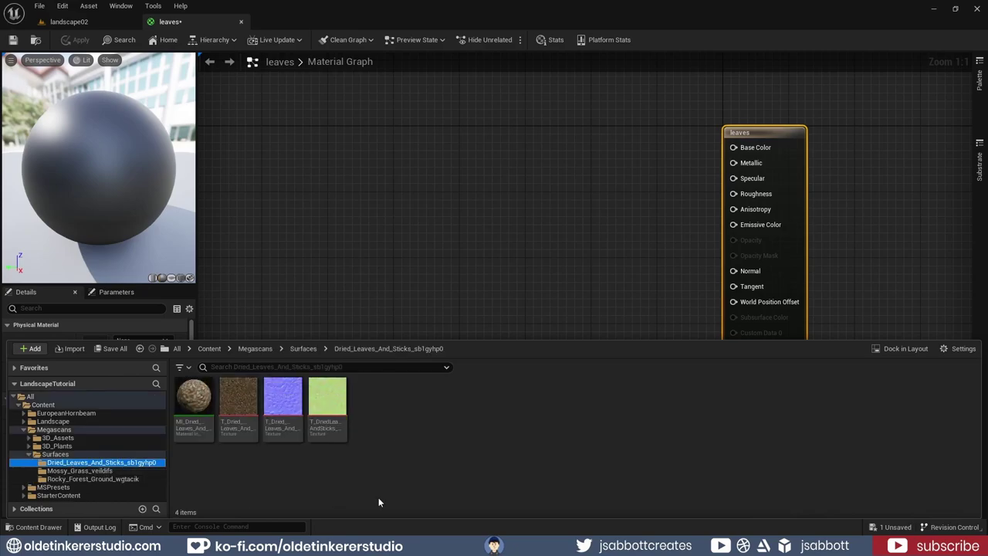
left_click(238, 401)
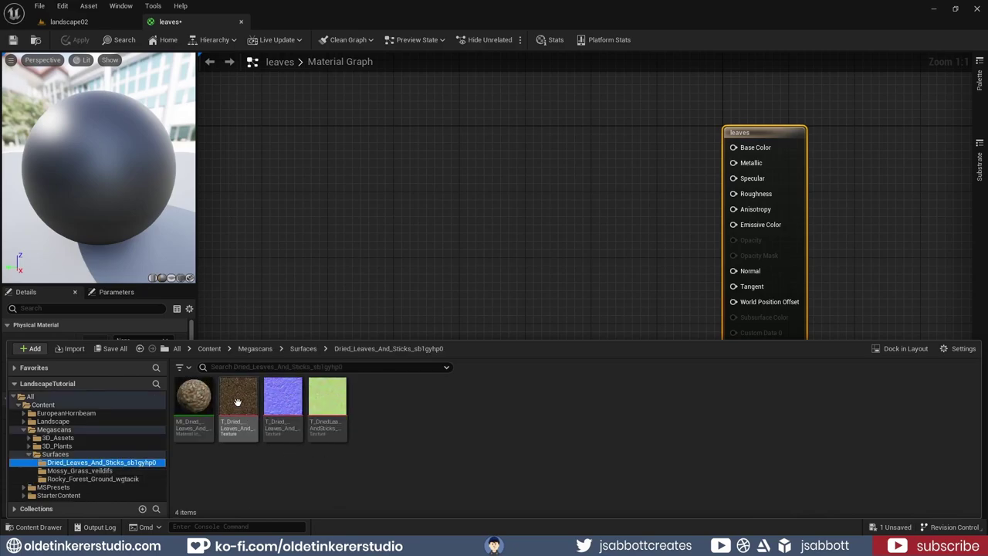
left_click(303, 399, "ctrl")
left_click(327, 397, "ctrl")
left_click_drag(328, 398, 439, 162)
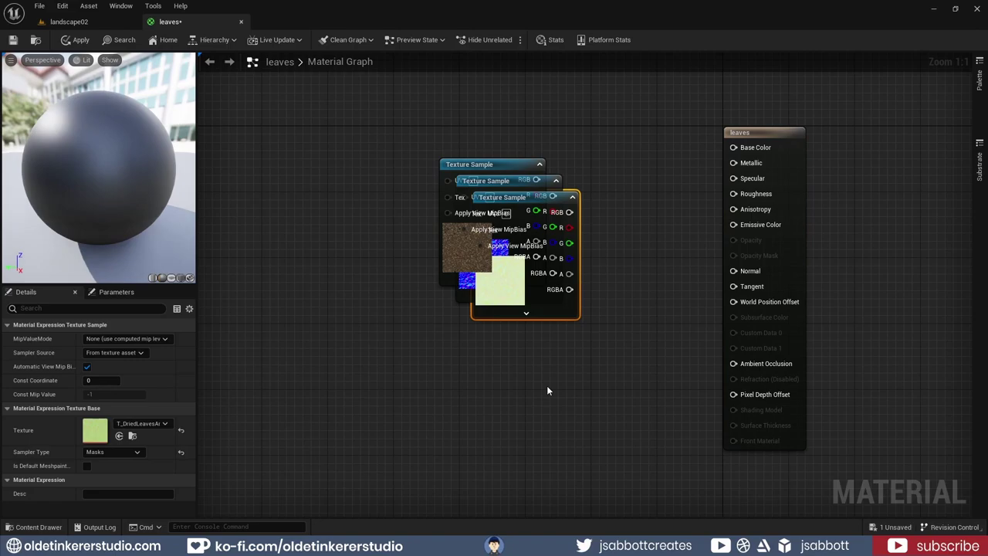
Stack the three texture nodes vertically and set their Sampler Source to Shared: Wrap
left_click_drag(494, 165, 359, 149)
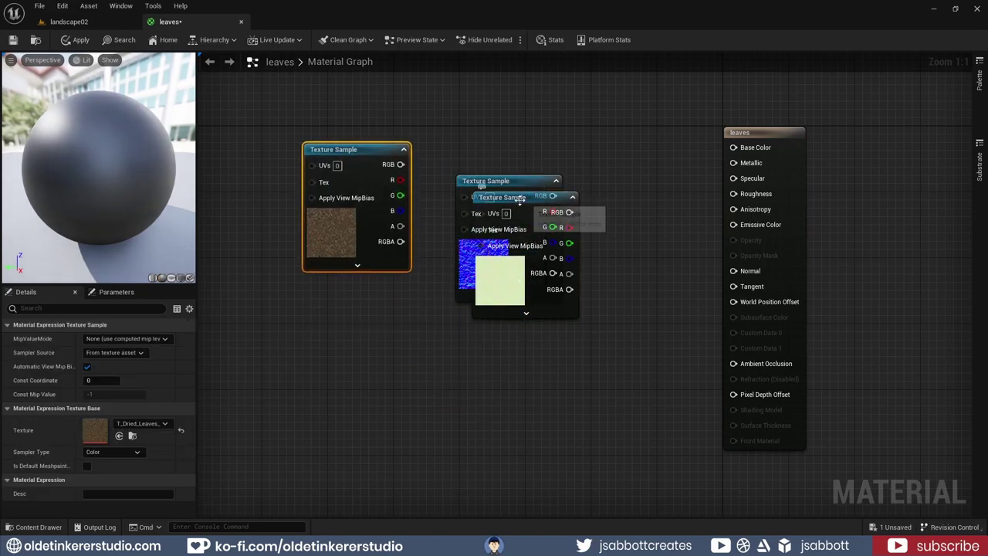
left_click_drag(522, 202, 518, 377)
left_click_drag(503, 180, 506, 240)
left_click_drag(381, 152, 534, 102)
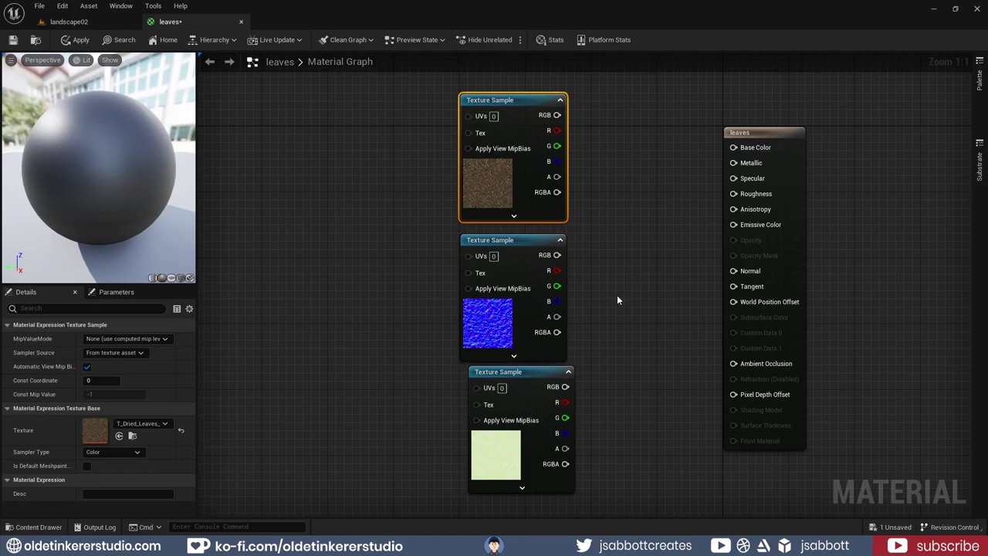
left_click(508, 244, "ctrl")
left_click(507, 379, "ctrl")
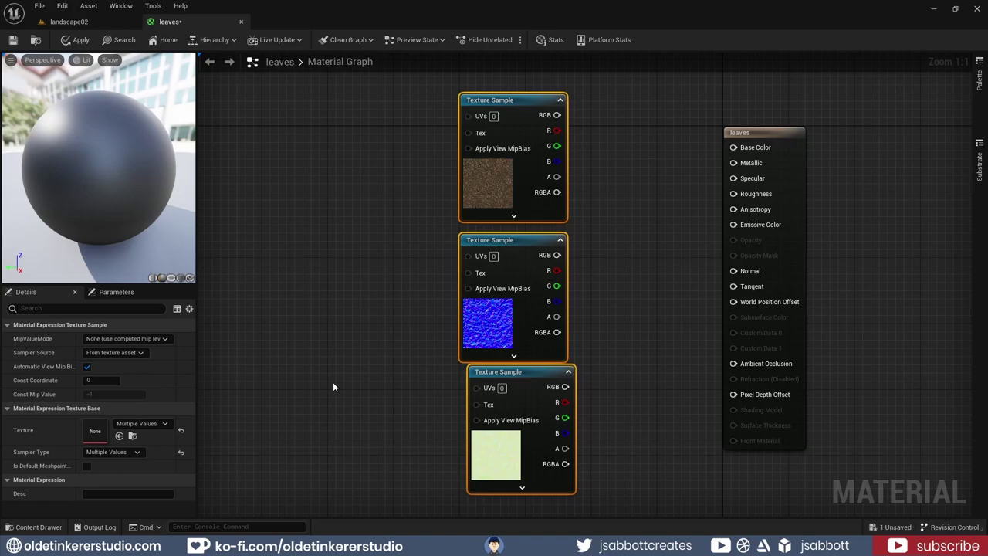
left_click(142, 352)
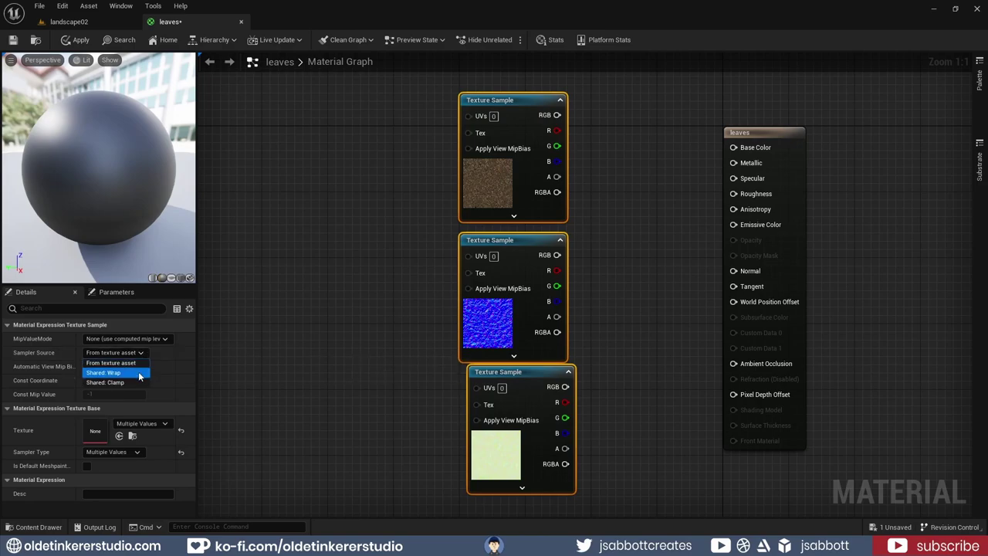
left_click(141, 374)
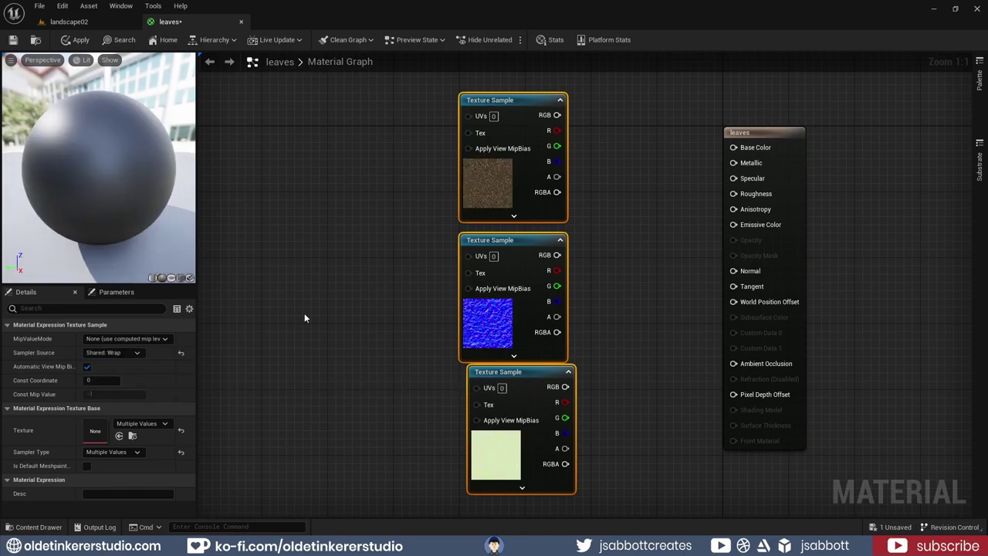
Add a MakeMaterialAttributes node between the textures and the result node
right_click(305, 318)
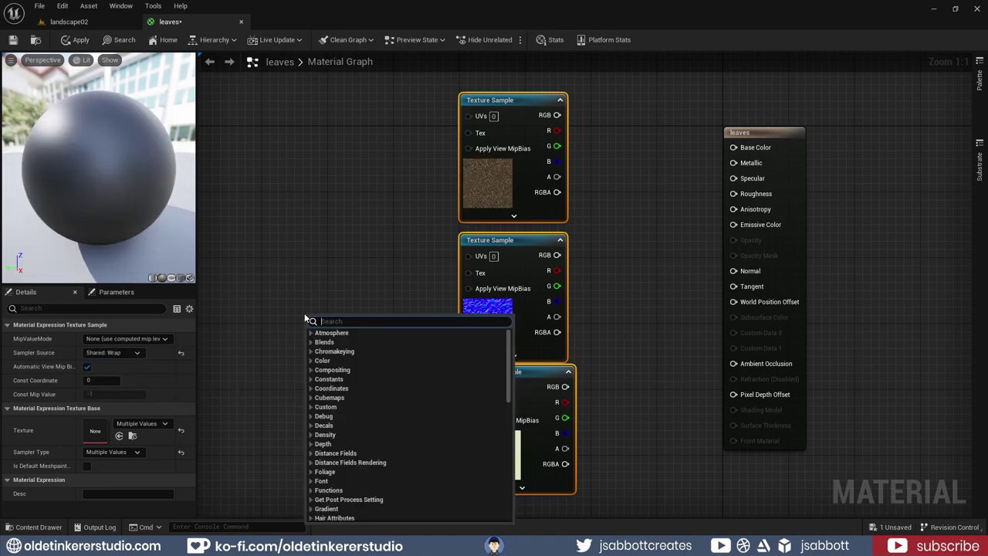
type("material")
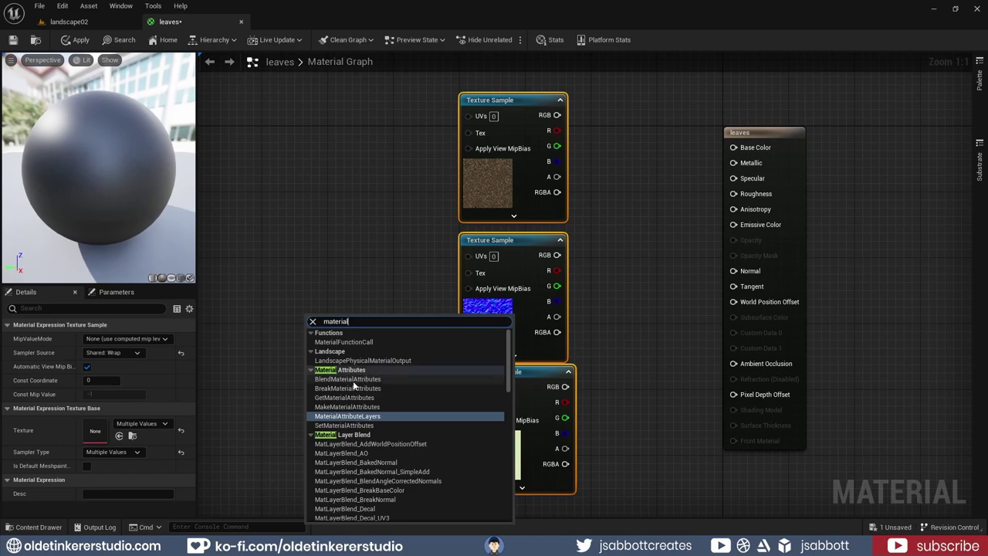
left_click(356, 408)
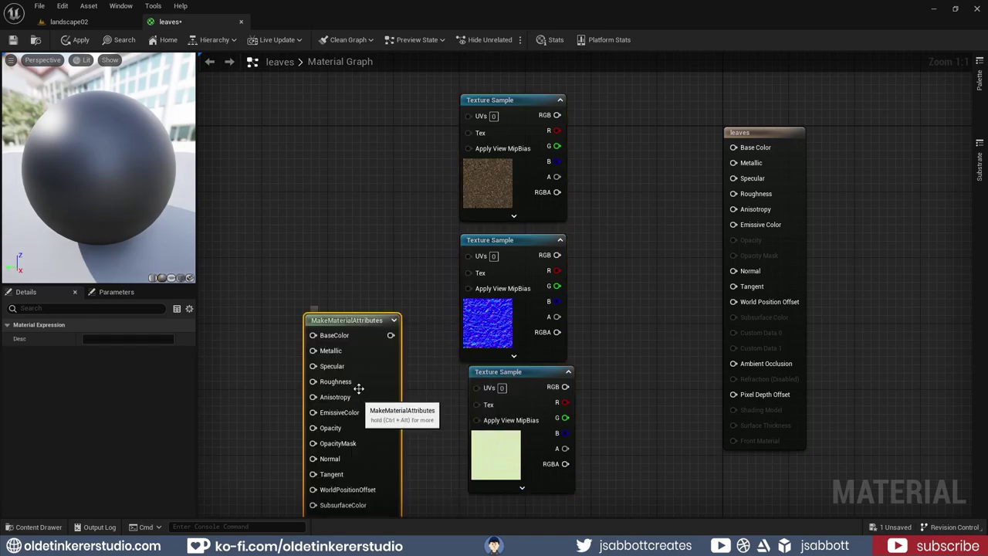
left_click_drag(376, 321, 680, 173)
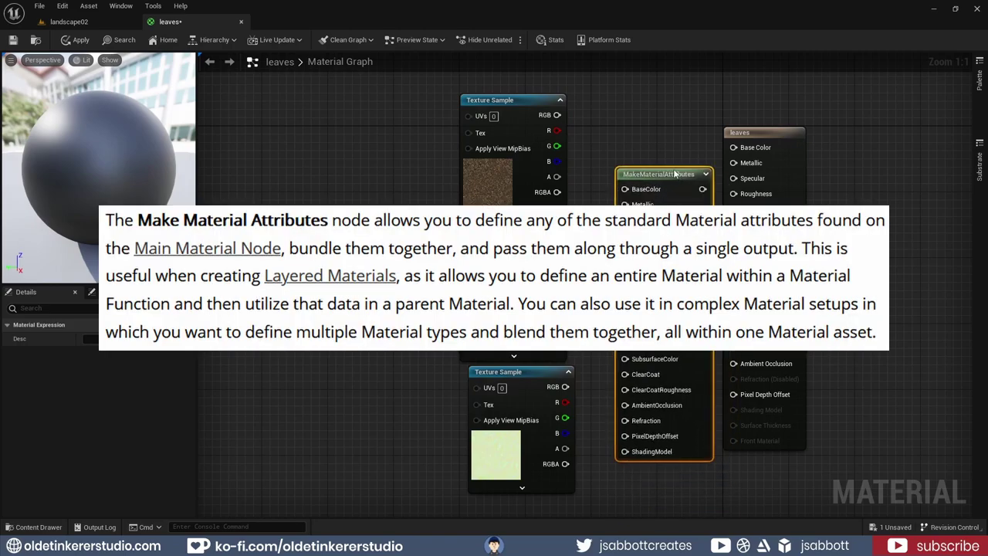
left_click_drag(759, 136, 941, 152)
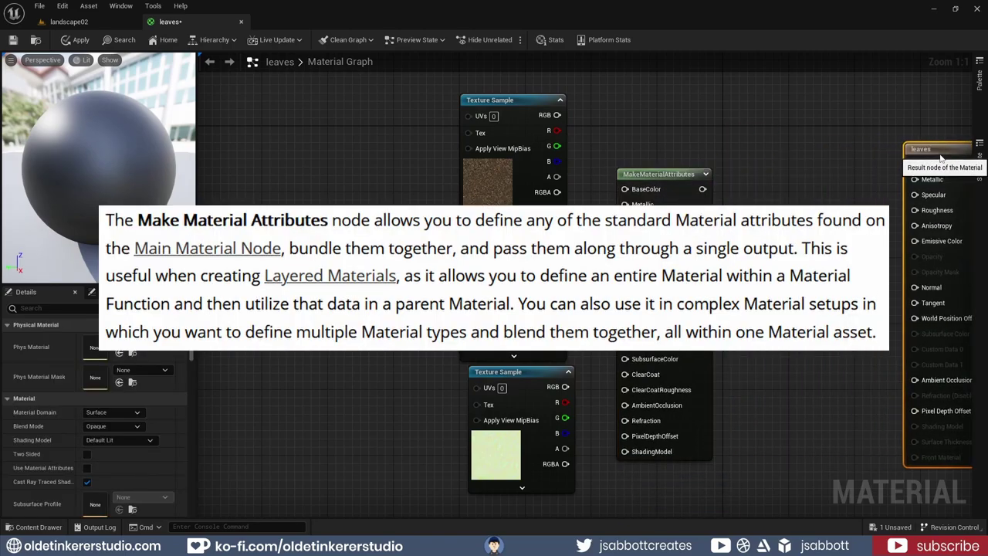
left_click_drag(653, 176, 726, 168)
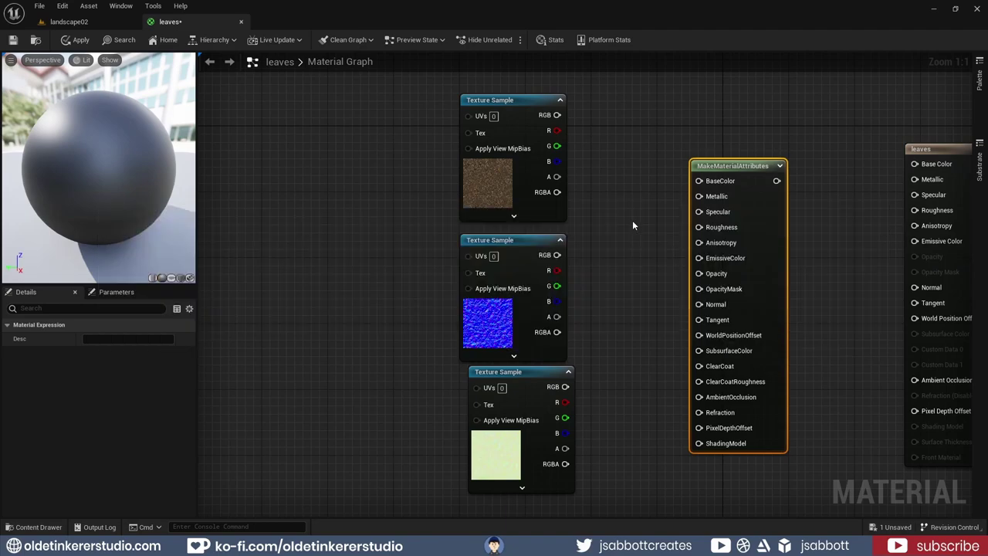
Wire colour RGB to BaseColor, normal to Normal, R to AmbientOcclusion and G to Roughness
left_click_drag(556, 115, 701, 182)
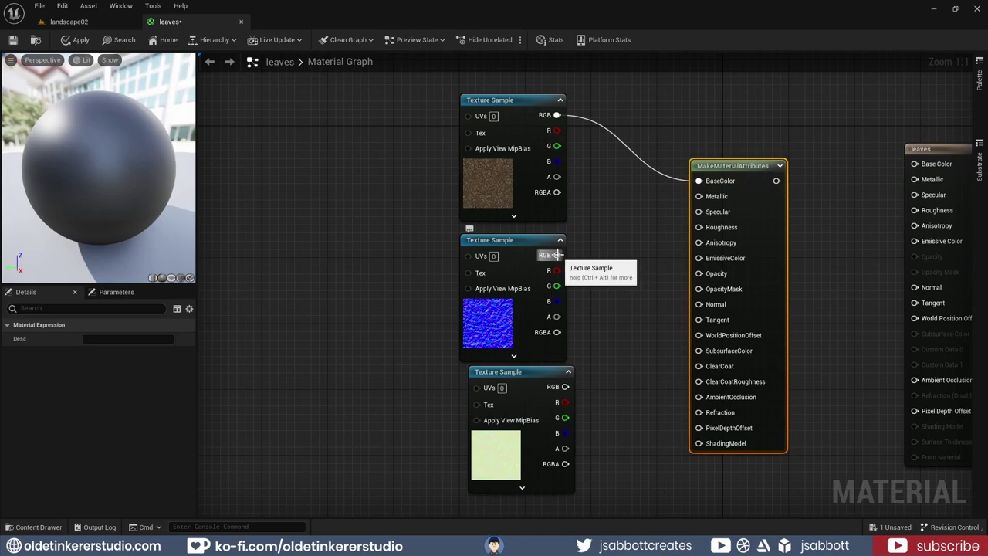
left_click_drag(557, 255, 700, 307)
left_click_drag(558, 402, 566, 406)
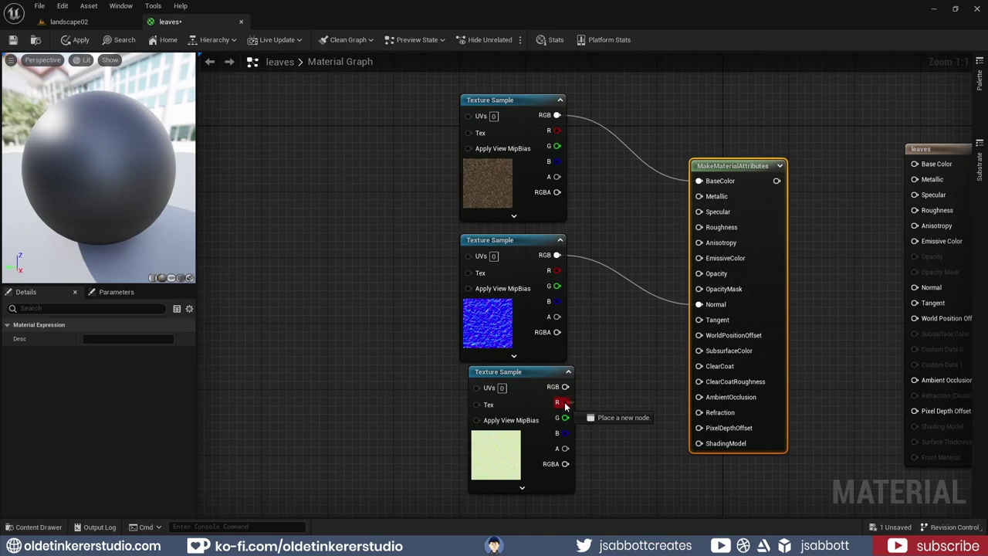
left_click_drag(566, 406, 699, 399)
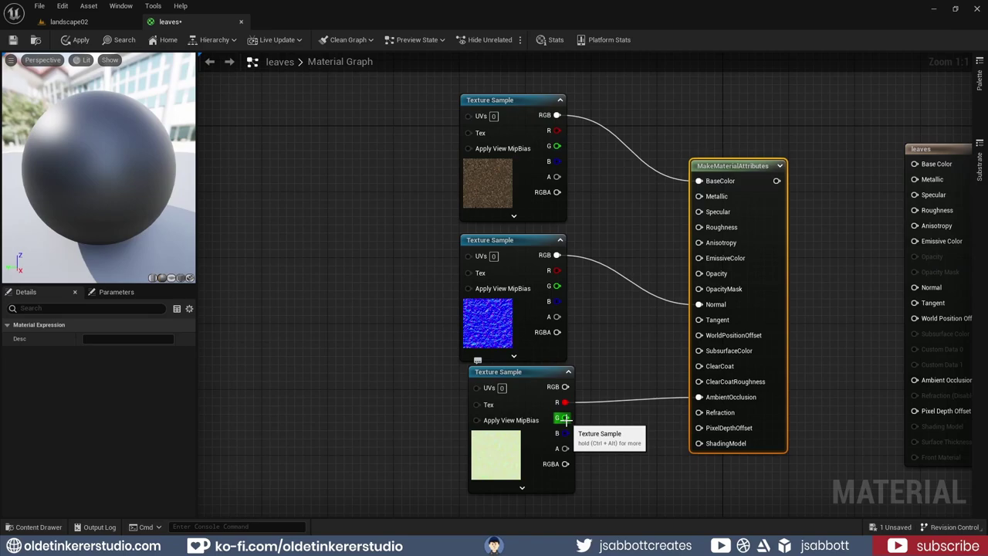
left_click_drag(564, 418, 702, 229)
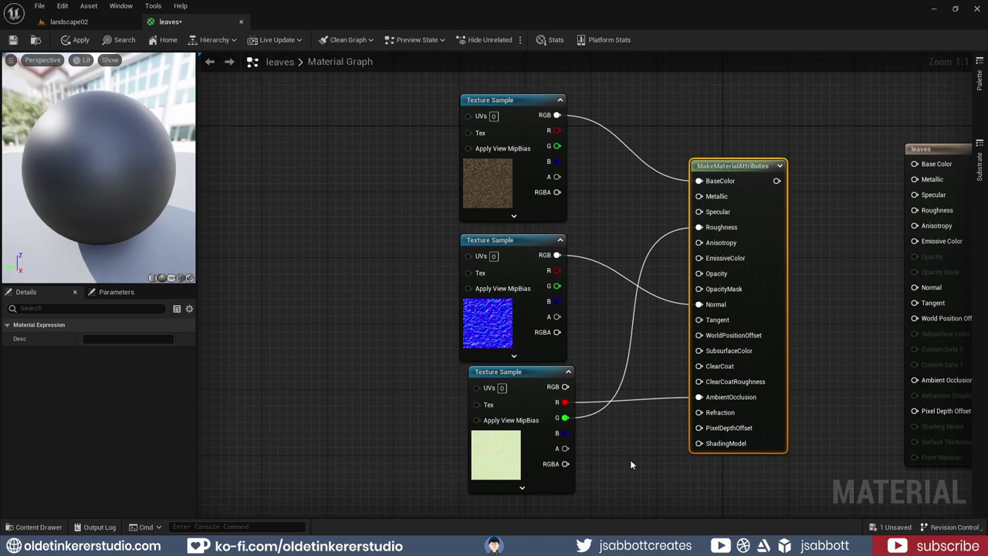
Add a TextureCoordinate node to the graph
scroll(630, 459, "down", 3)
right_click(394, 329)
type("c")
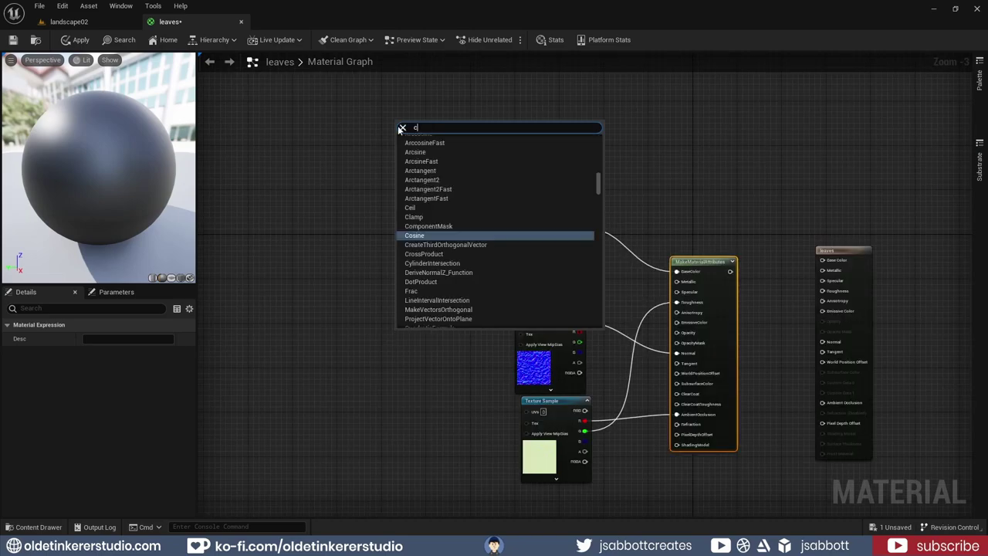
type("oordin")
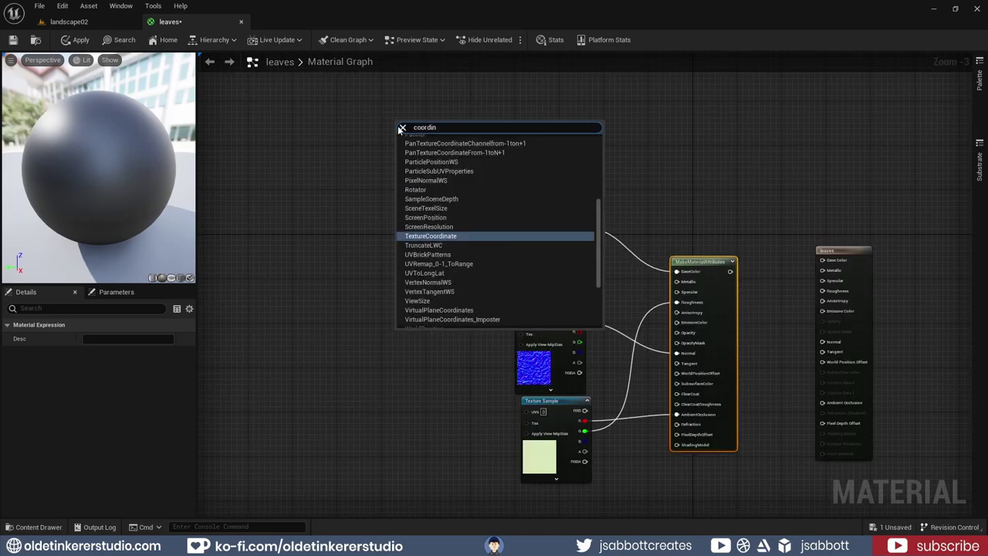
type("t")
key("BackSpace")
type("ate")
left_click(442, 238)
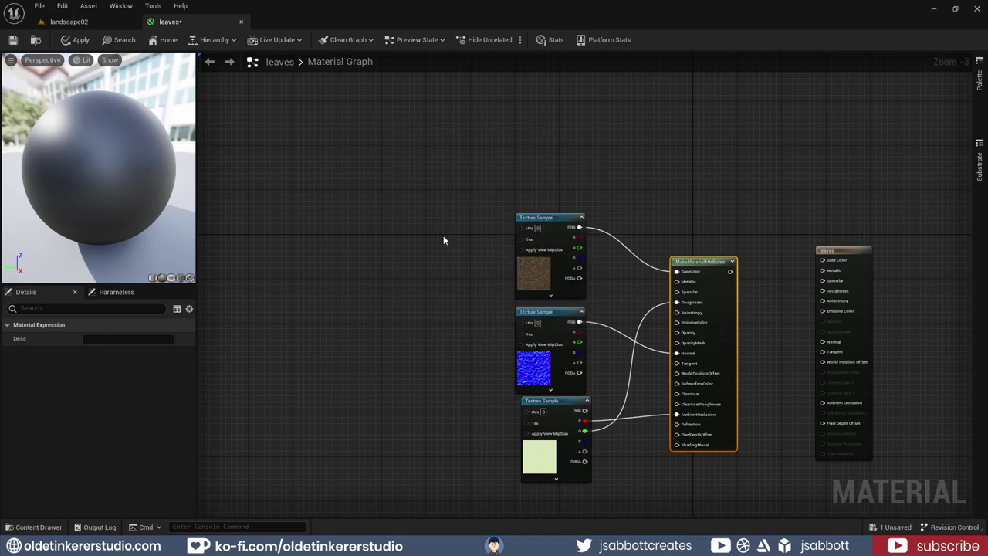
Add a Multiply node and a constant converted to a scalar parameter
left_click(421, 336)
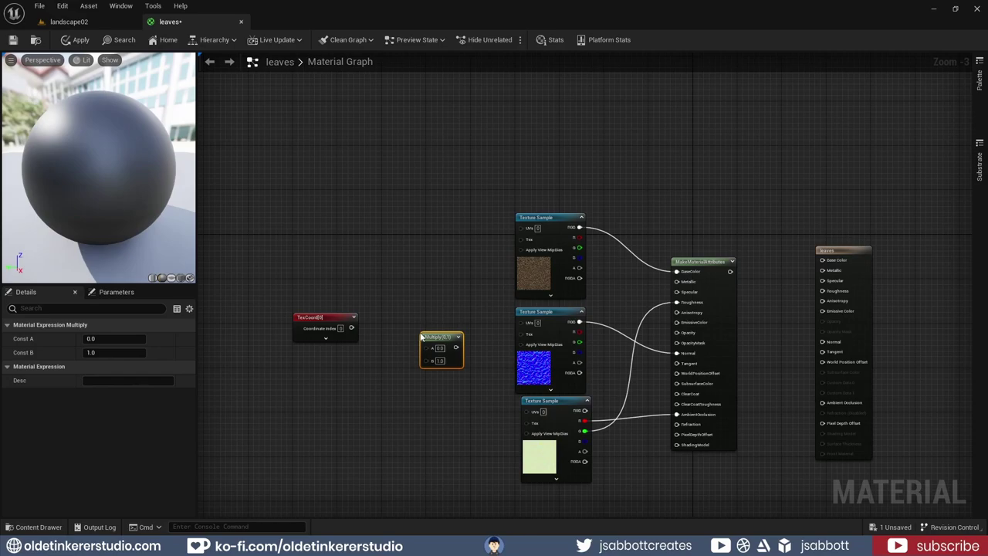
left_click(359, 438)
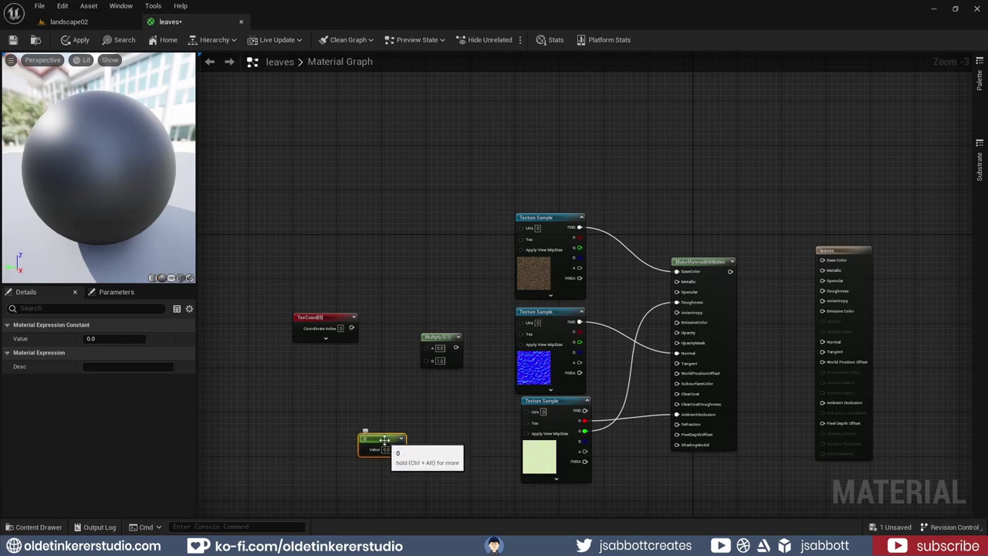
right_click(383, 439)
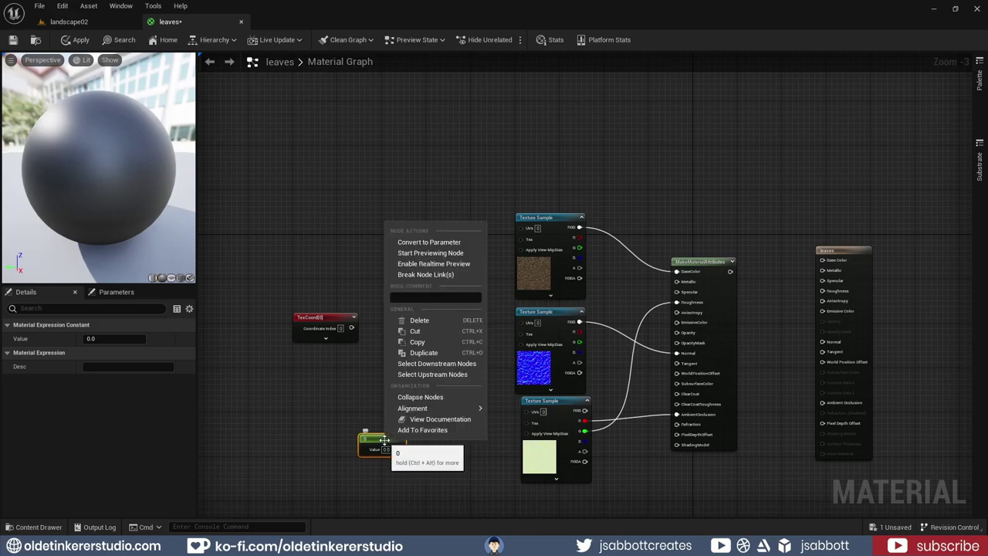
left_click(438, 245)
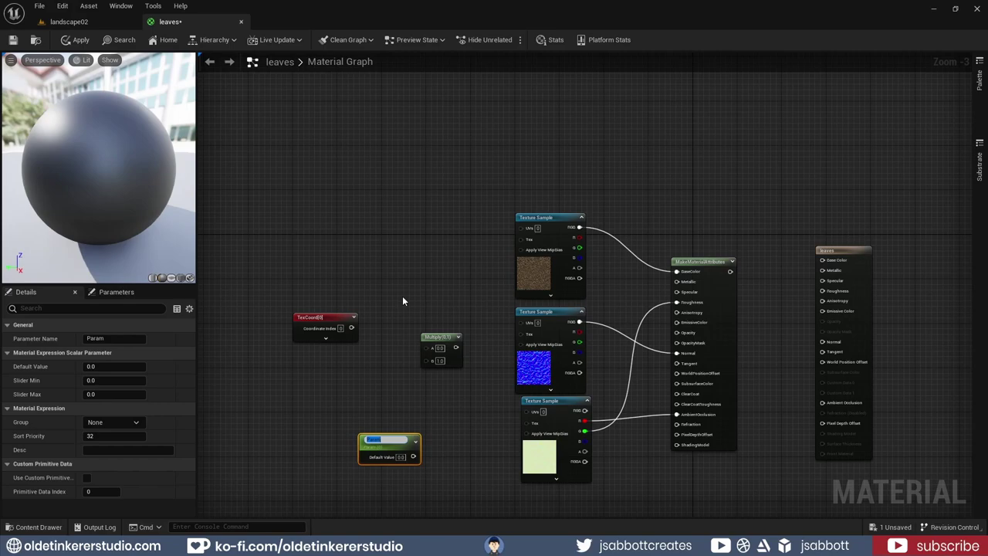
Name the parameter 'tiling' and multiply it with TexCoord
type("tiling")
key("Return")
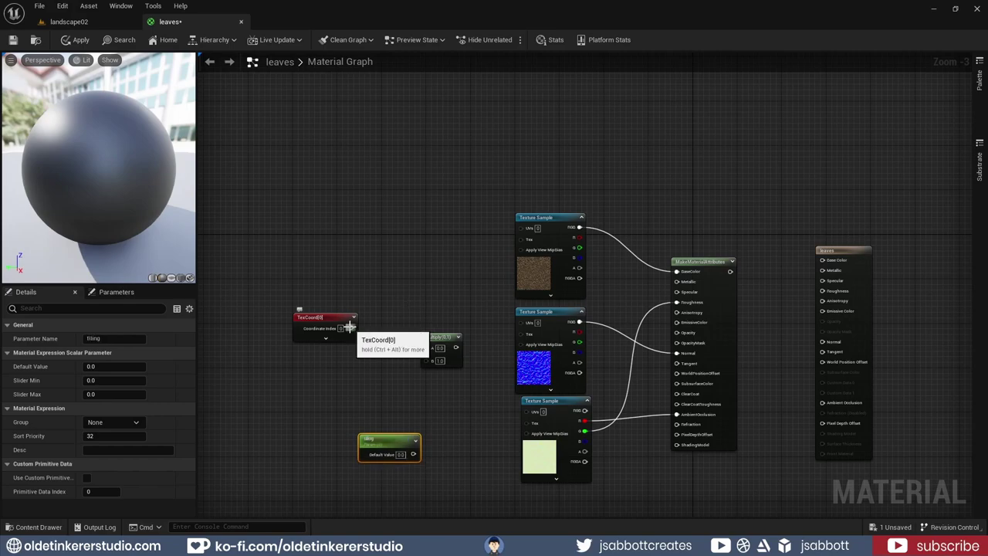
left_click_drag(351, 328, 424, 347)
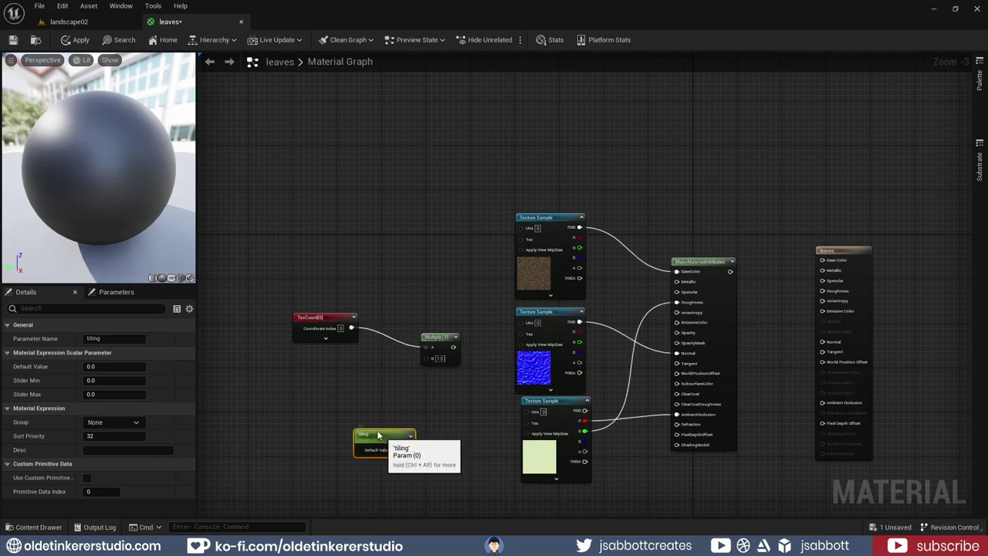
left_click_drag(391, 443, 325, 370)
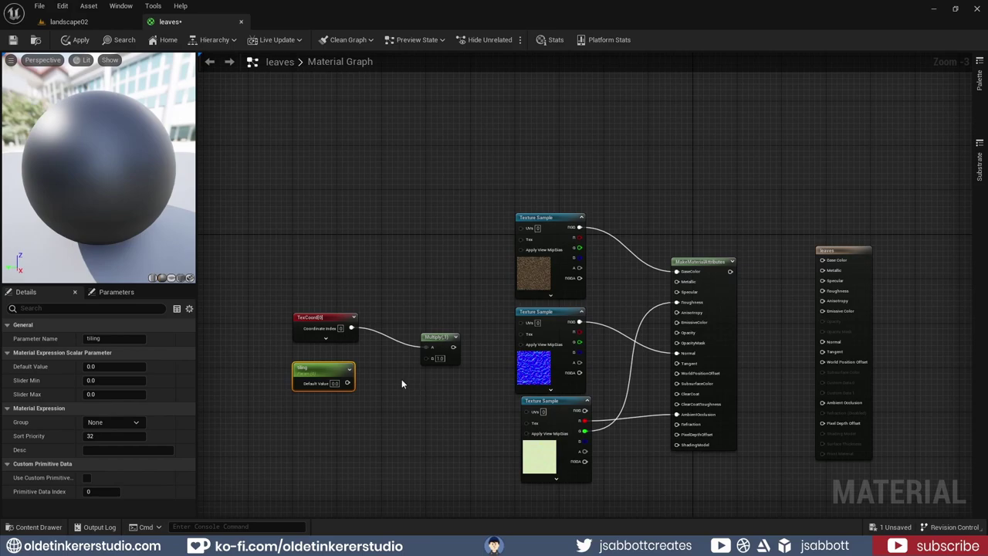
left_click_drag(349, 382, 520, 230)
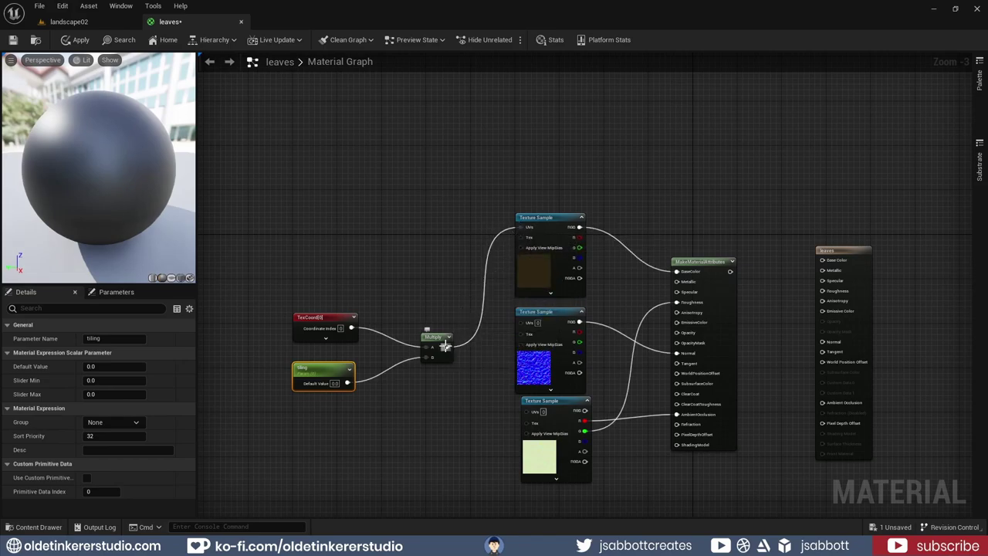
Feed the Multiply output into the texture samples' UVs, then apply and save the material
left_click_drag(446, 347, 526, 410)
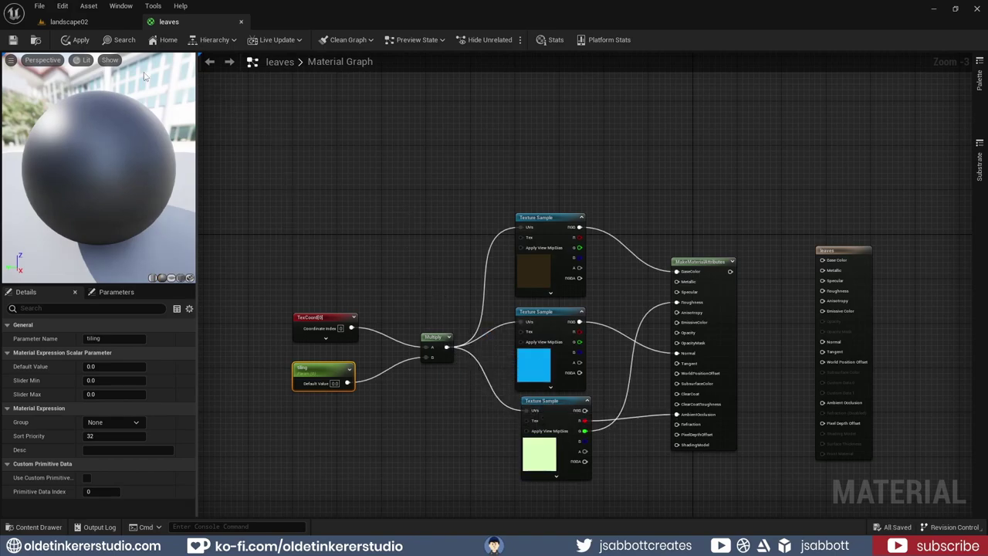
left_click(81, 41)
left_click(13, 40)
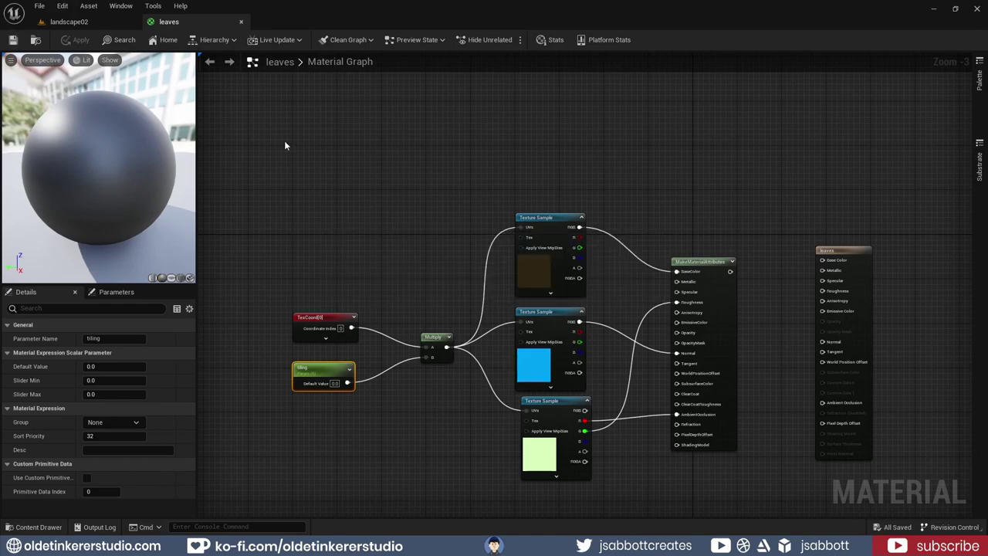
Select the three texture samples and the MakeMaterialAttributes node
left_click(36, 10)
left_click(68, 56)
left_click(553, 218)
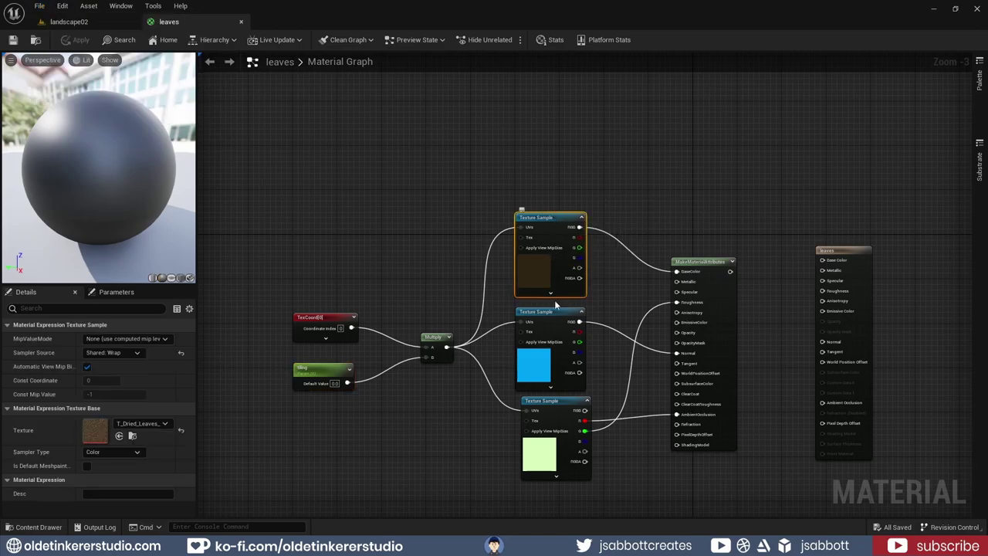
left_click(556, 311, "shift")
left_click(560, 400, "shift")
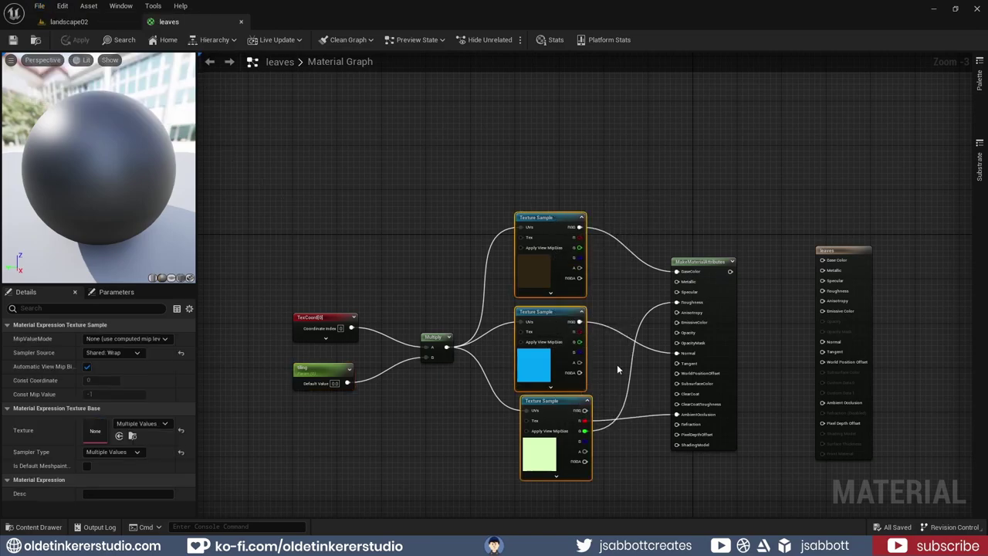
left_click(699, 262, "shift")
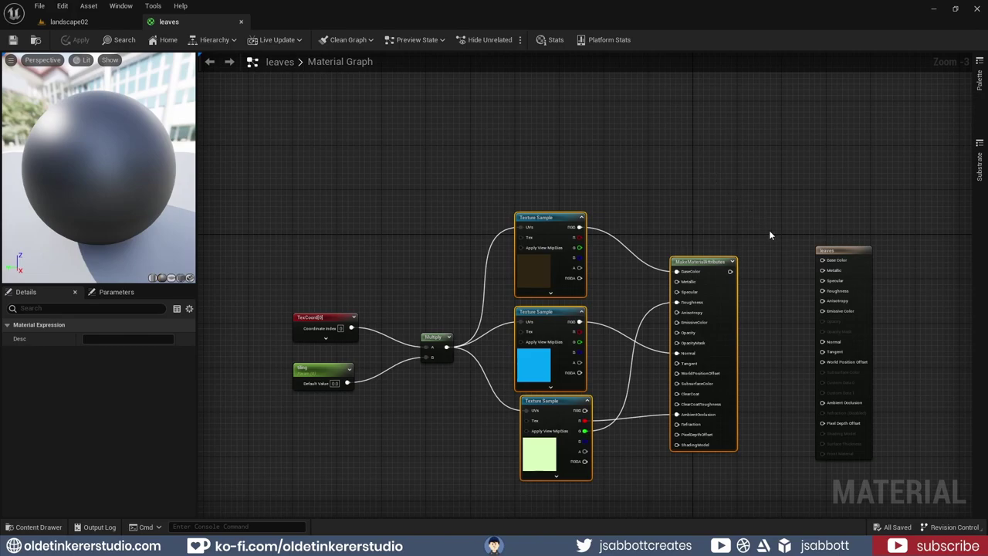
Paste a copy of the group below the originals and select its base colour sample
right_click_drag(769, 235, 641, 105)
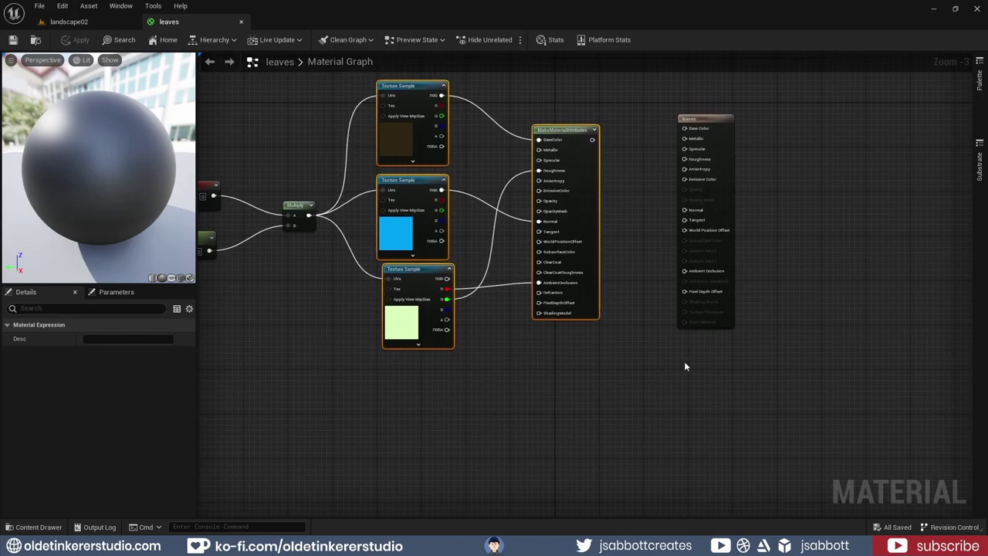
left_click(553, 465)
key("ctrl+v")
right_click_drag(758, 422, 639, 303)
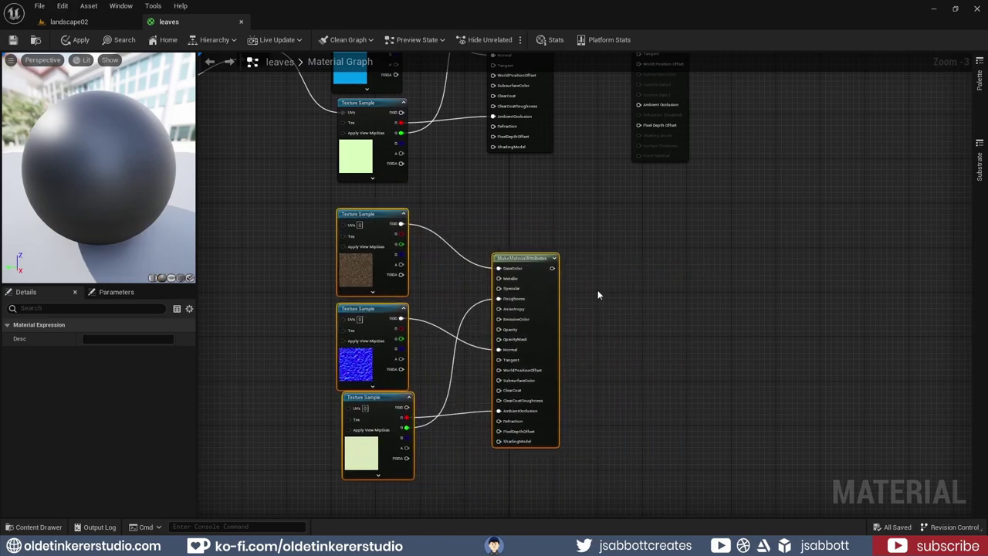
left_click(372, 214)
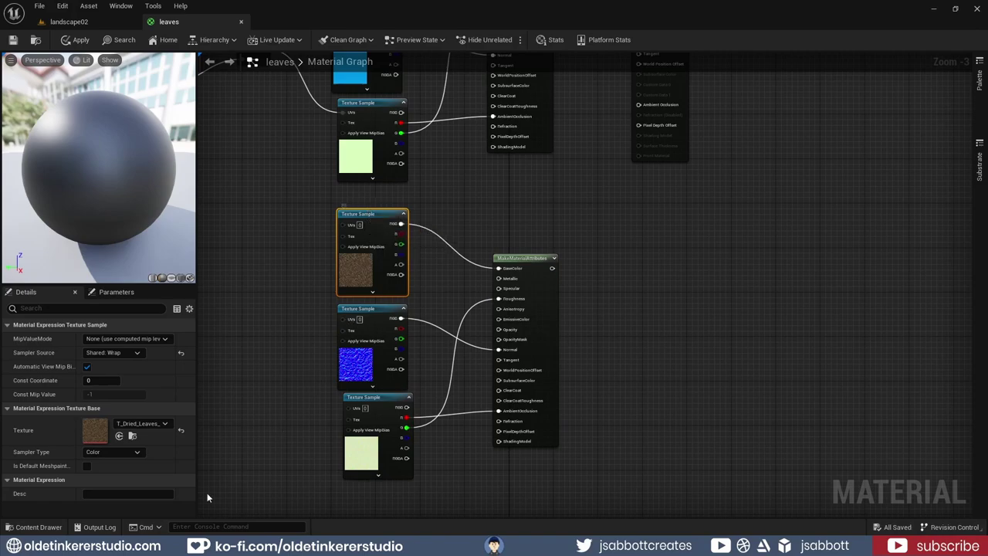
left_click(40, 527)
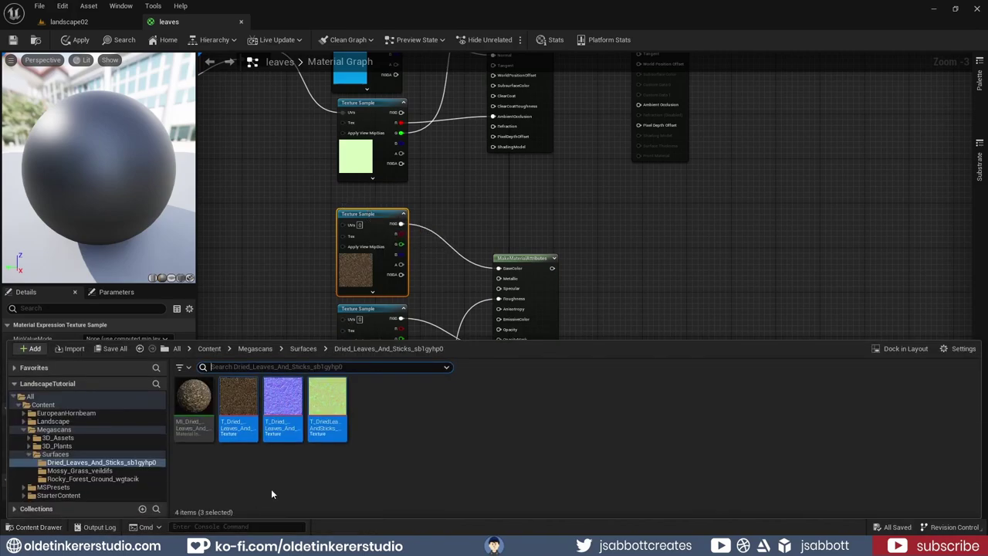
Assign the Mossy_Grass colour texture to the copied base colour sample
left_click(100, 472)
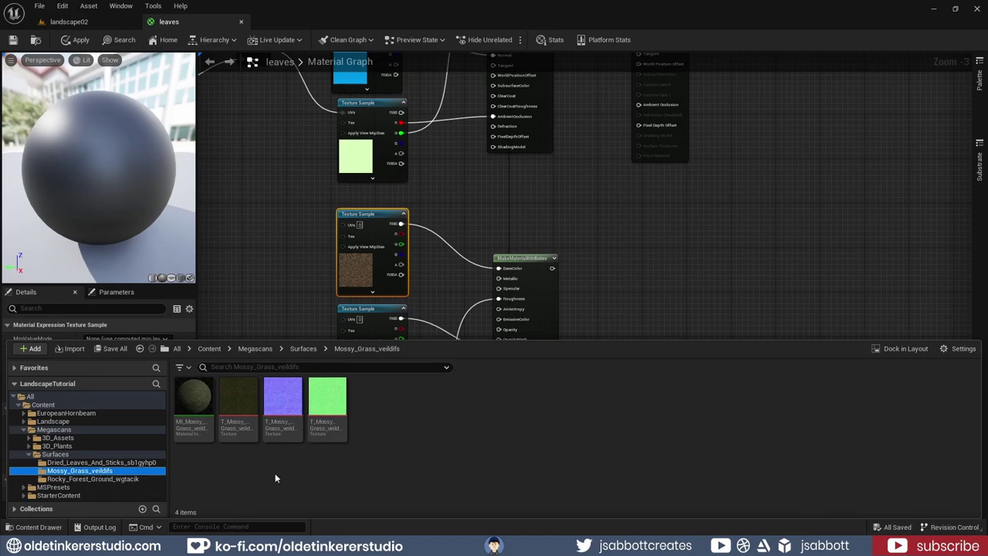
left_click(242, 401)
key("ctrl+space")
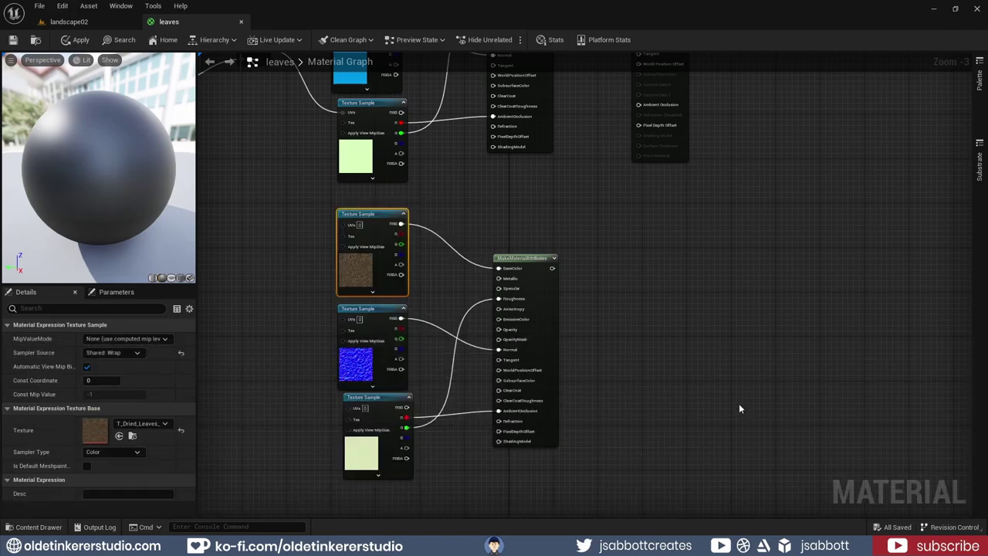
left_click(119, 437)
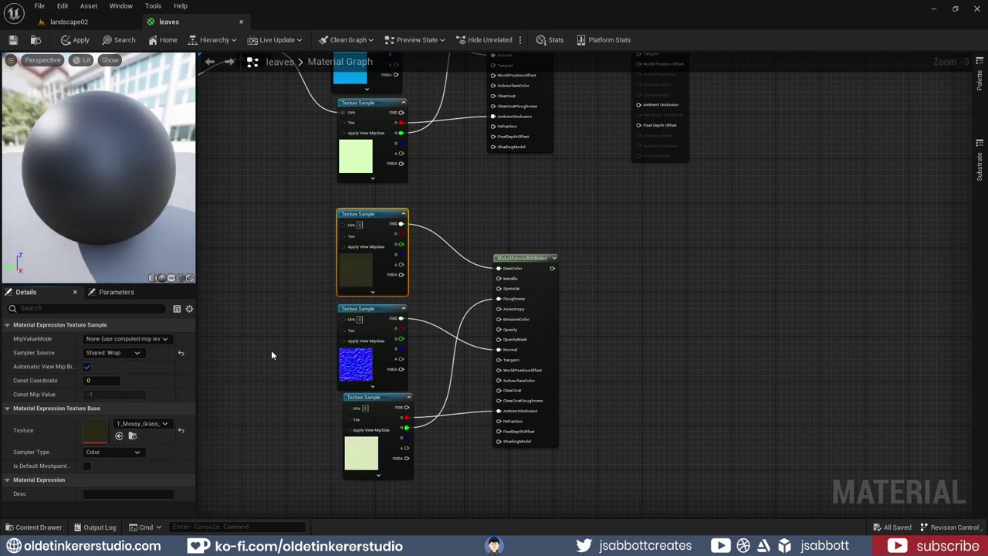
Assign the Mossy_Grass normal and mask textures to the other copies and apply the material
left_click(372, 309)
key("ctrl+space")
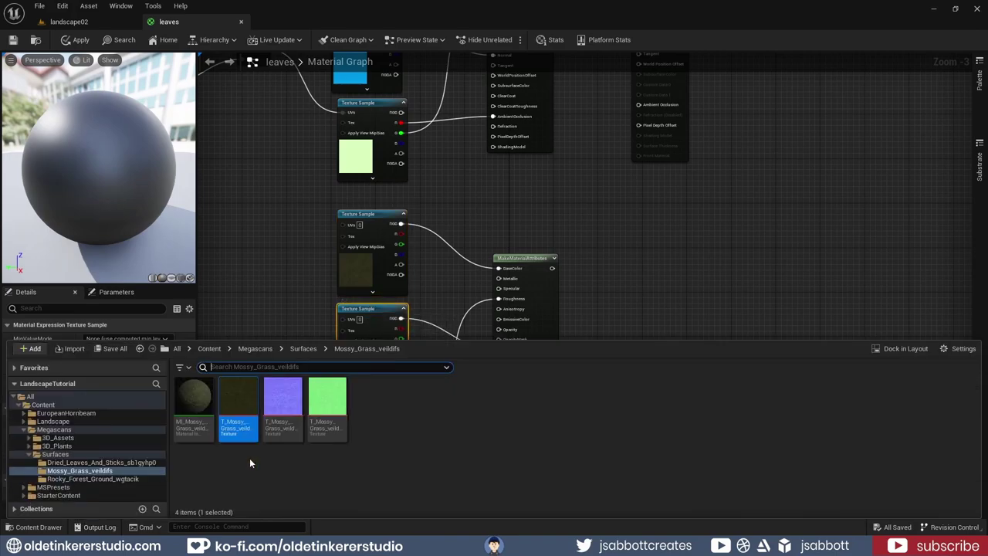
key("ctrl+space")
left_click(120, 436)
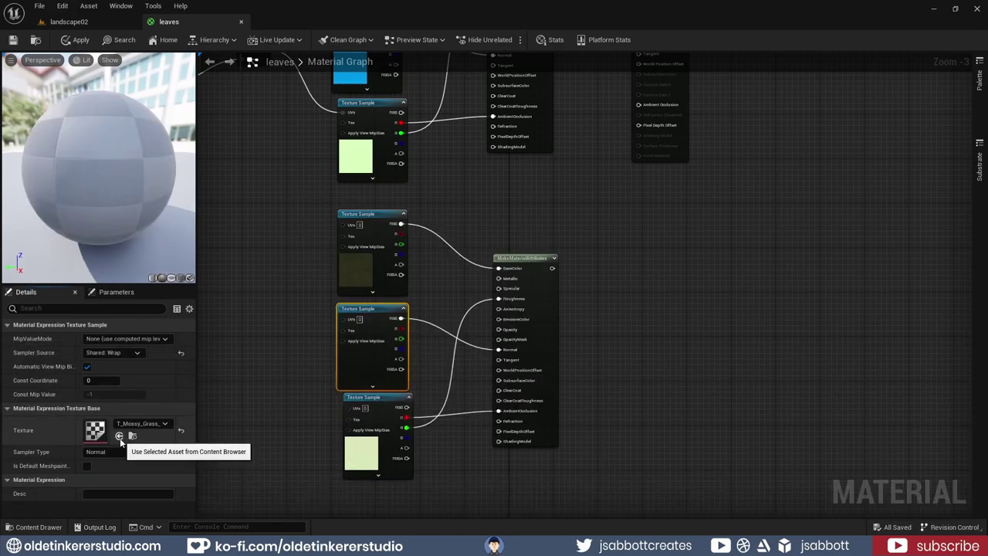
left_click(376, 407)
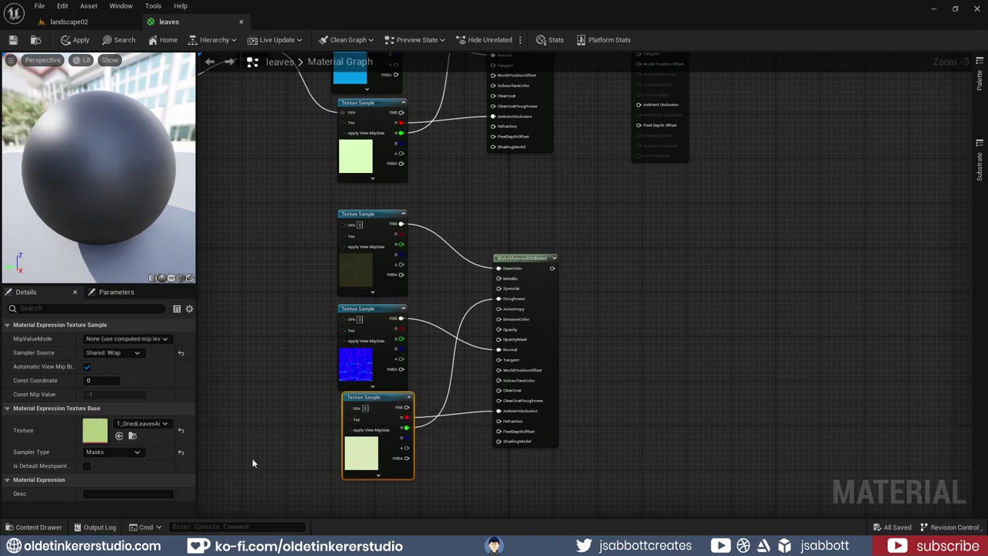
key("ctrl+space")
key("ctrl+space")
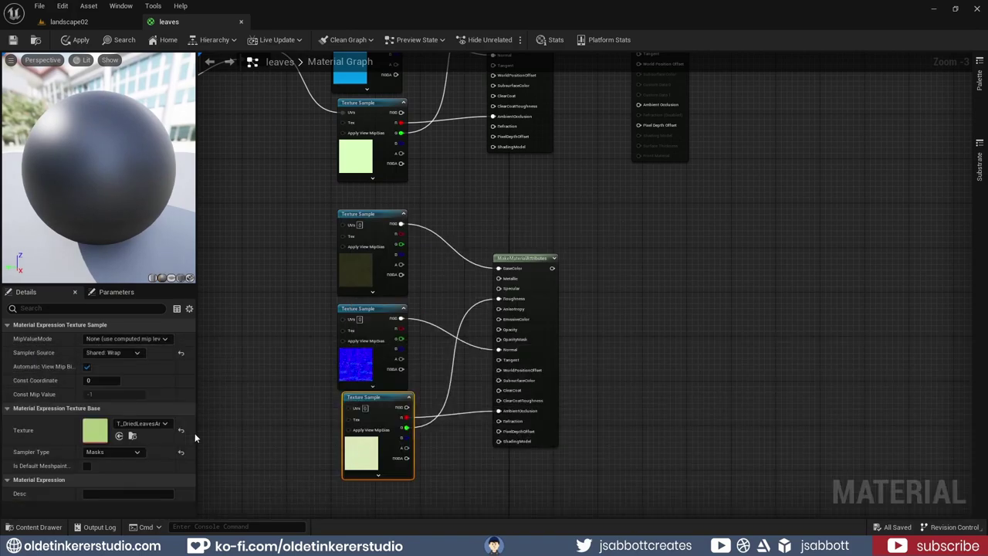
left_click(119, 436)
left_click(76, 40)
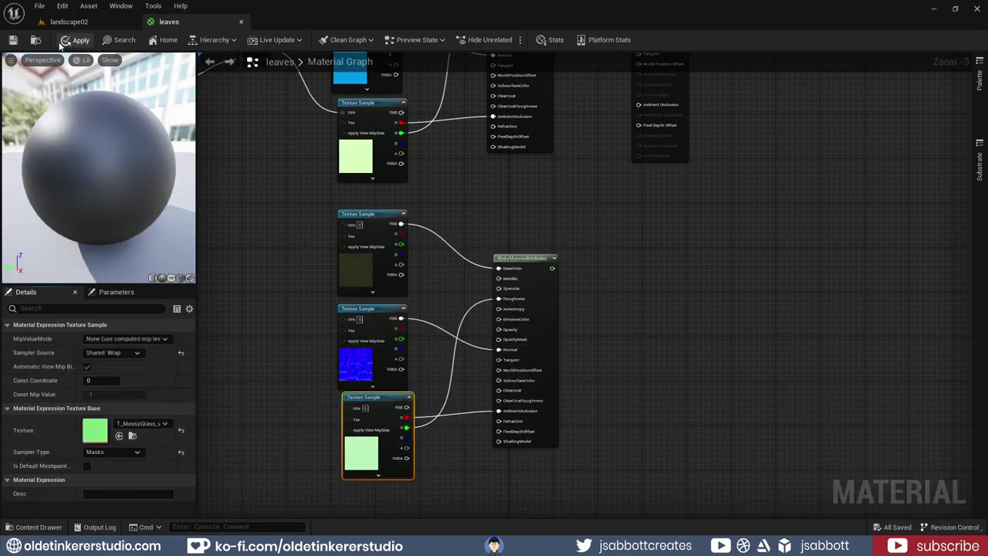
Save the material and select the mossy grass samples with their attributes node
left_click(12, 41)
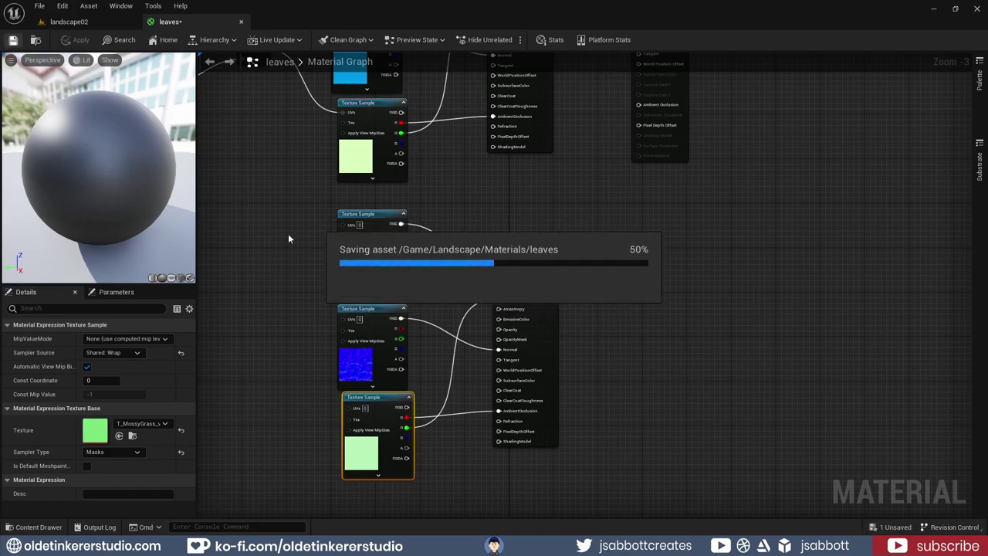
left_click(363, 214)
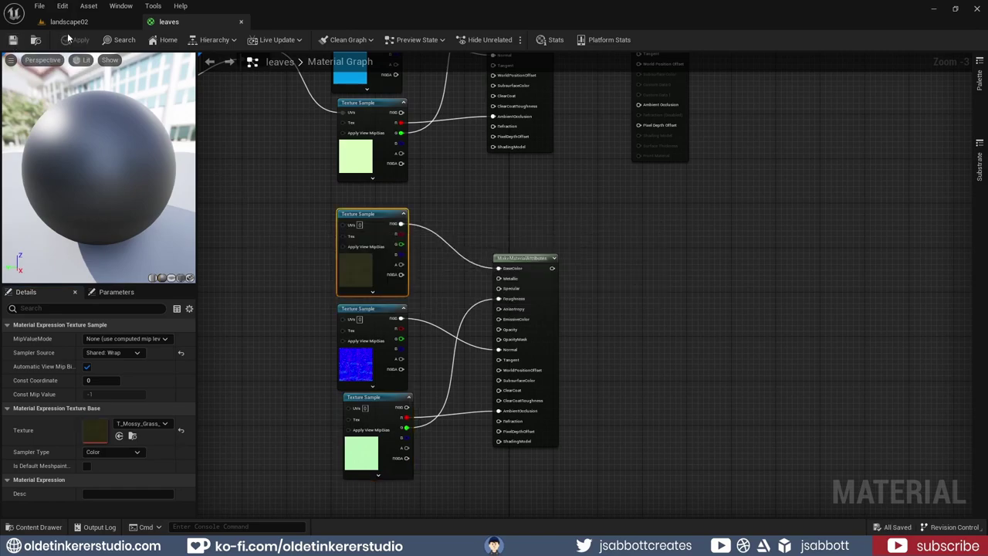
left_click(39, 5)
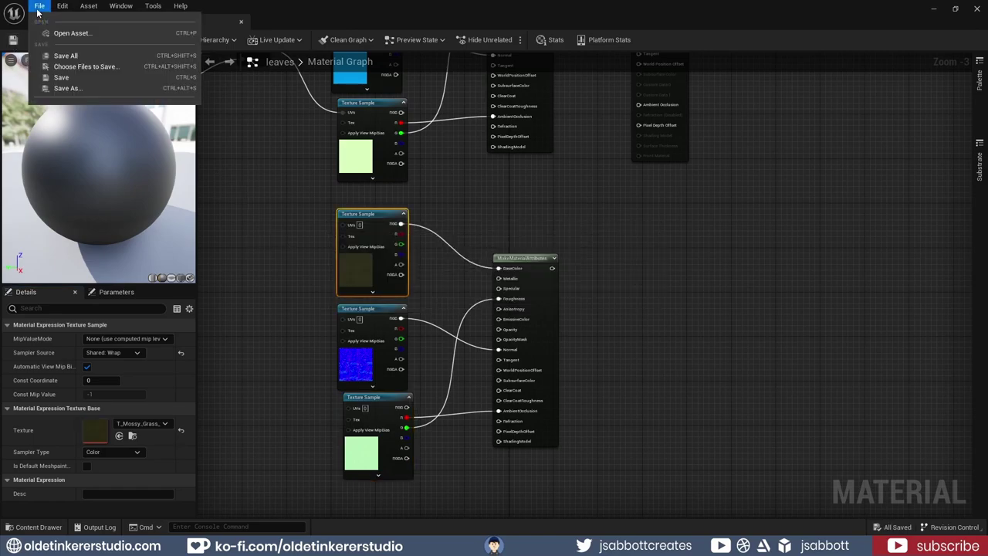
left_click(68, 57)
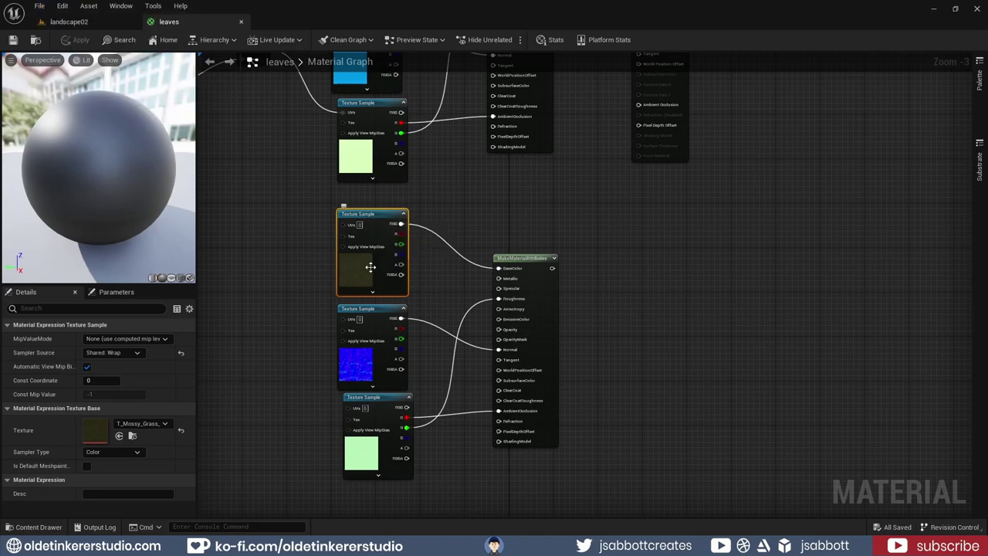
left_click(371, 316, "shift")
left_click(381, 399, "shift")
left_click(520, 260, "shift")
Paste a third copy of the node group beneath the others
scroll(653, 256, "down", 5)
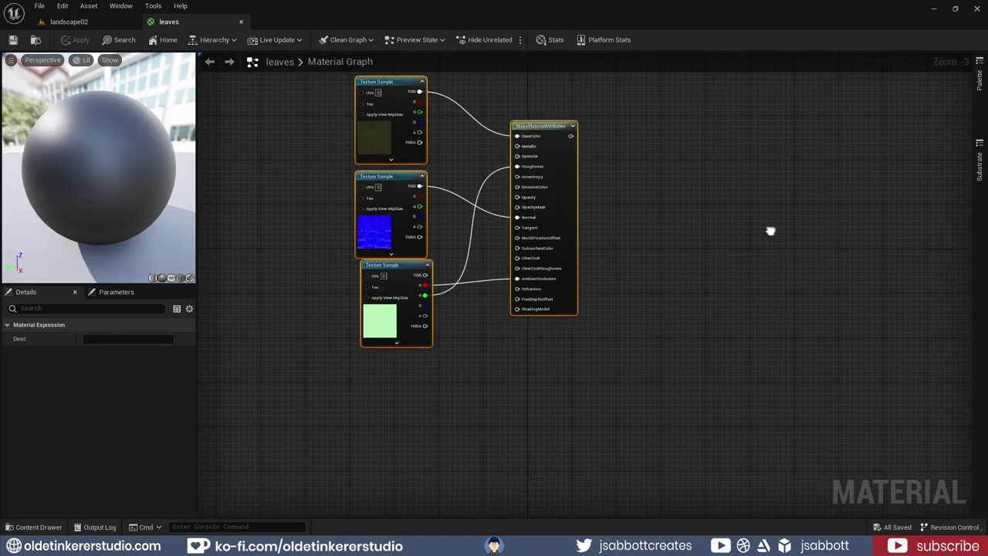
key("ctrl+v")
left_click_drag(507, 304, 387, 216)
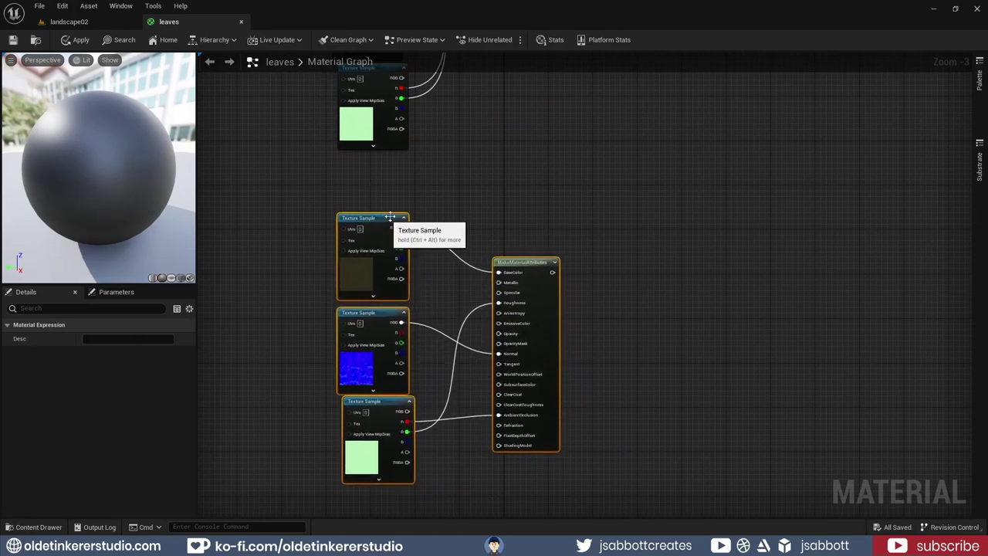
right_click_drag(590, 136, 601, 367)
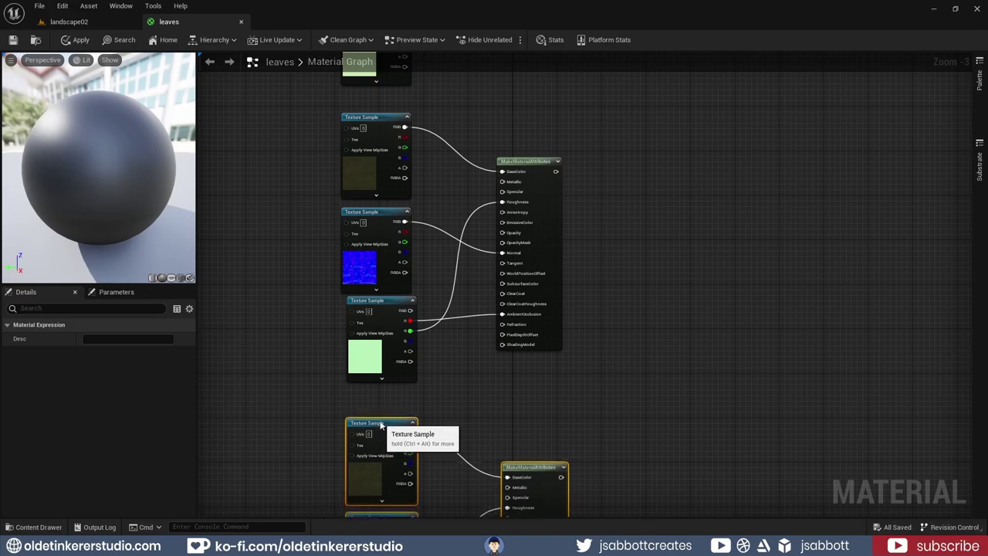
right_click_drag(648, 466, 649, 193)
Assign the Rocky_Forest_Ground colour, normal and mask textures to the new copy's samples
left_click(386, 179)
key("ctrl+b")
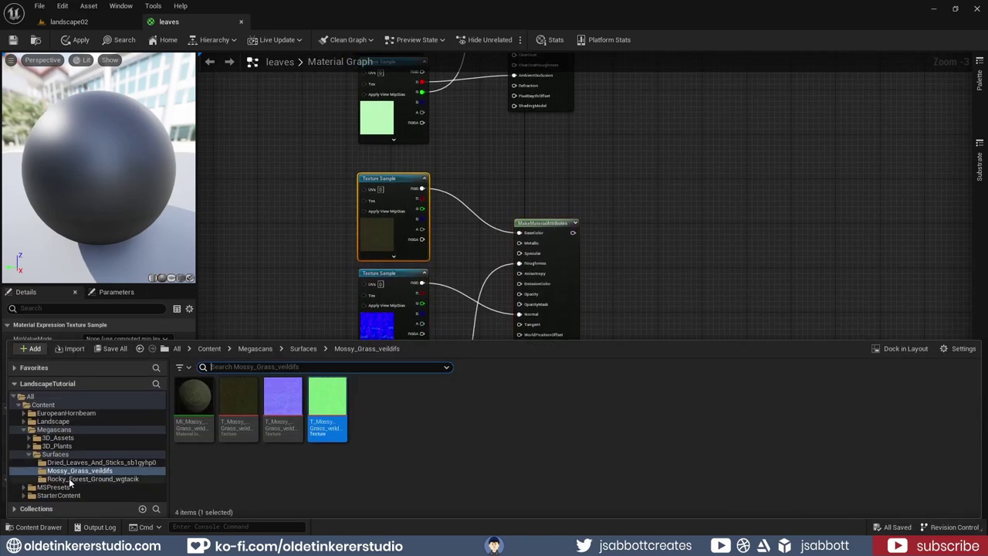
left_click_drag(240, 398, 377, 231)
left_click(393, 275)
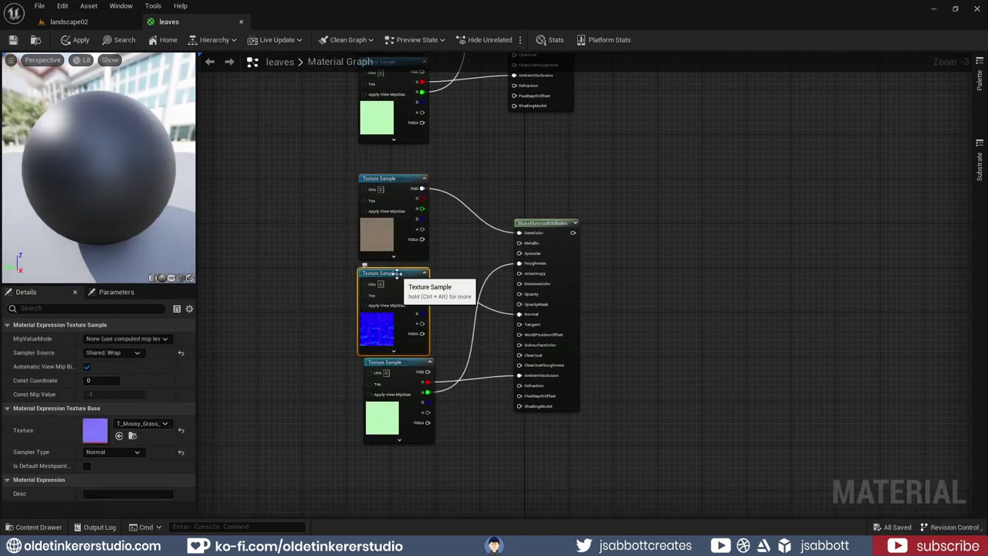
key("ctrl+space")
left_click_drag(271, 398, 378, 324)
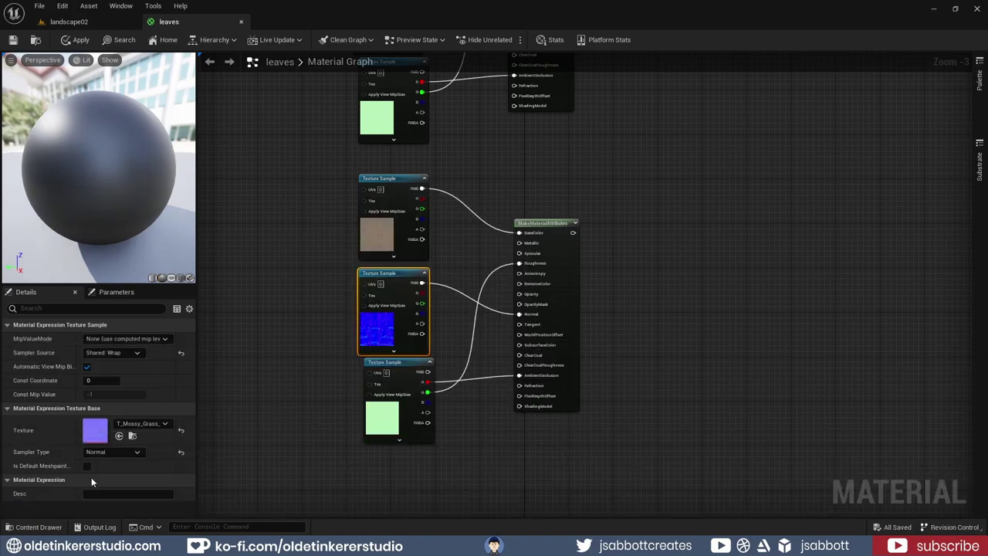
left_click(386, 362)
key("ctrl+space")
left_click_drag(326, 397, 382, 417)
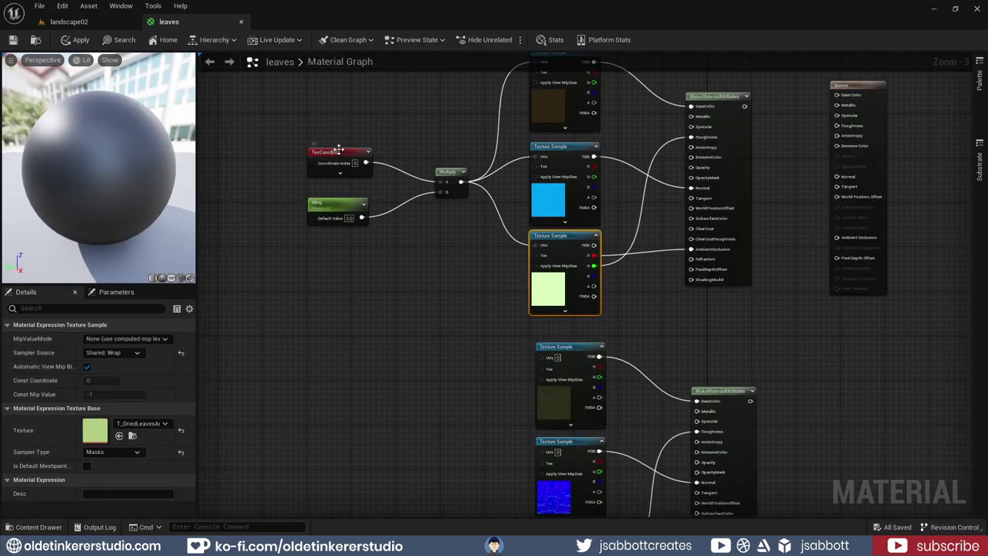
left_click(338, 150)
left_click(336, 203, "ctrl")
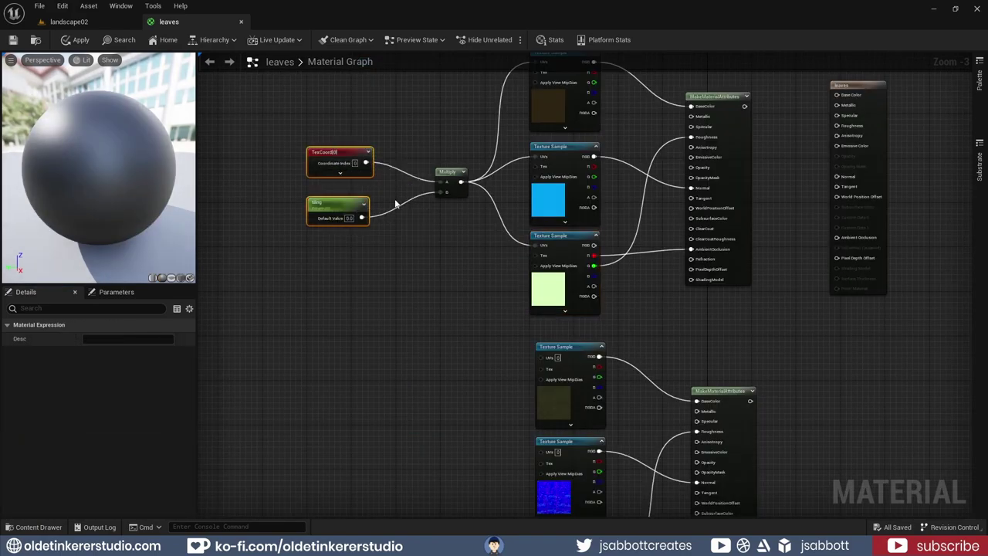
Wire the Multiply output into the UVs of the upper three texture samples
left_click(450, 170, "ctrl")
left_click_drag(343, 163, 294, 423)
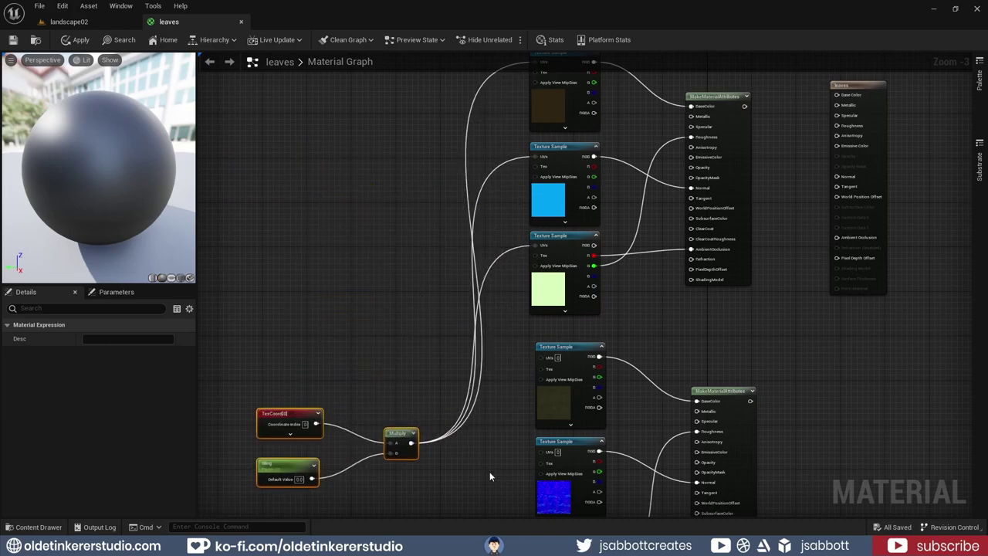
right_click_drag(489, 477, 408, 234)
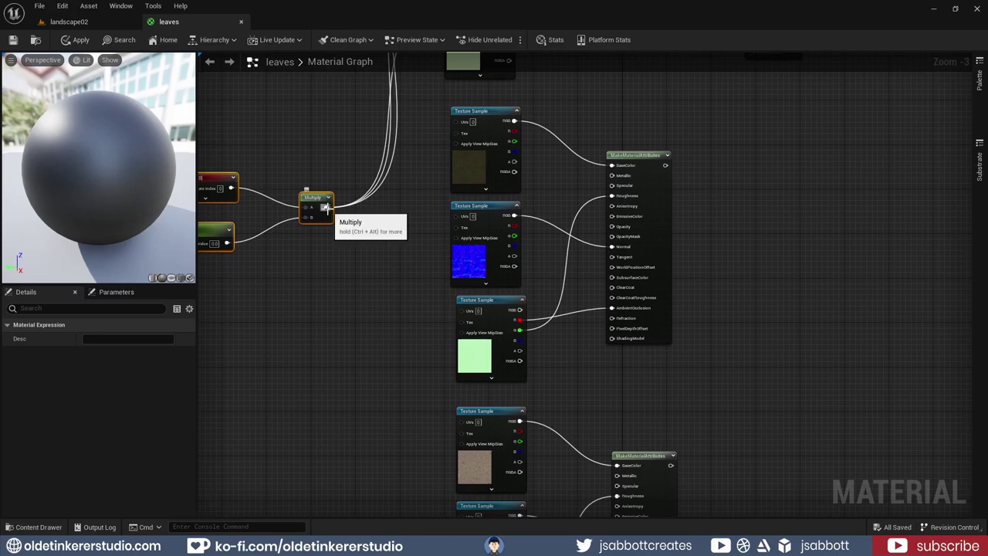
left_click_drag(325, 207, 454, 122)
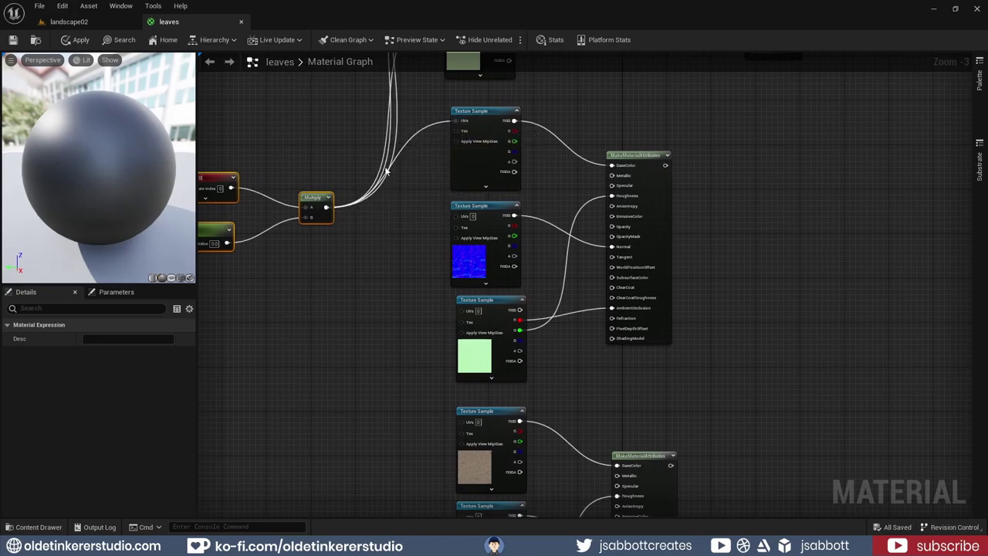
left_click_drag(327, 207, 461, 311)
right_click_drag(351, 402, 399, 332)
Wire the Multiply output into the remaining texture samples' UVs
left_click_drag(362, 139, 386, 424)
right_click_drag(421, 487, 412, 288)
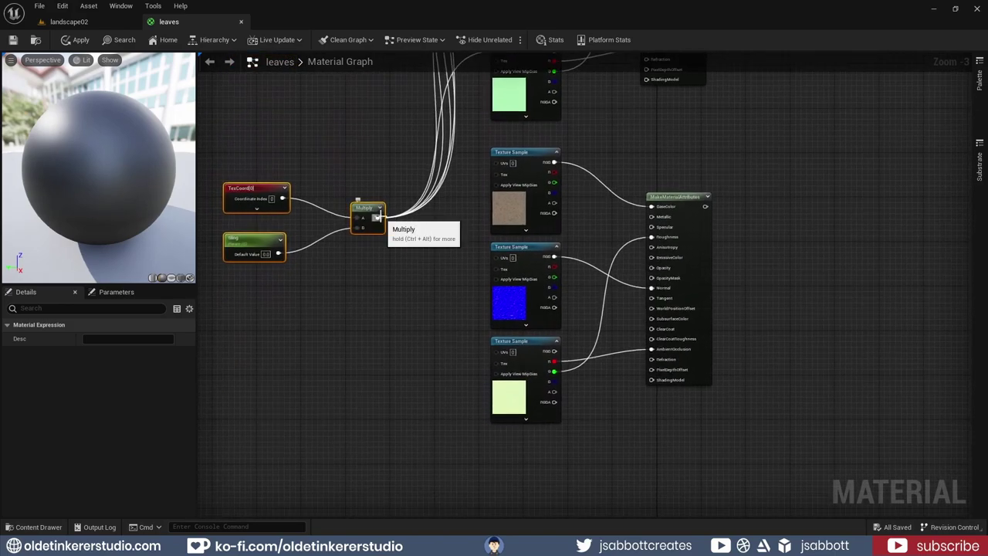
left_click_drag(377, 217, 495, 352)
right_click_drag(369, 282, 432, 486)
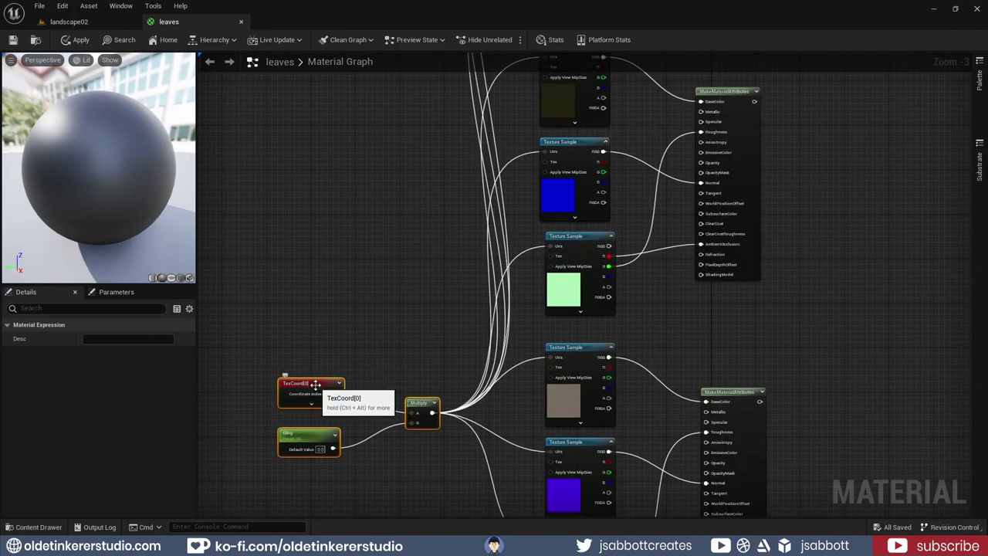
left_click_drag(316, 384, 298, 187)
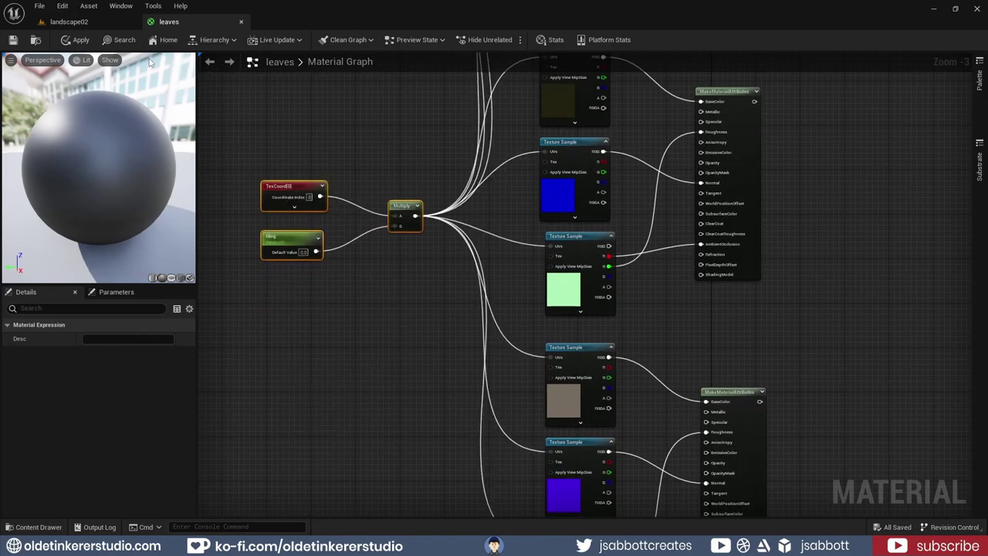
Apply and save the leaves material
left_click(77, 40)
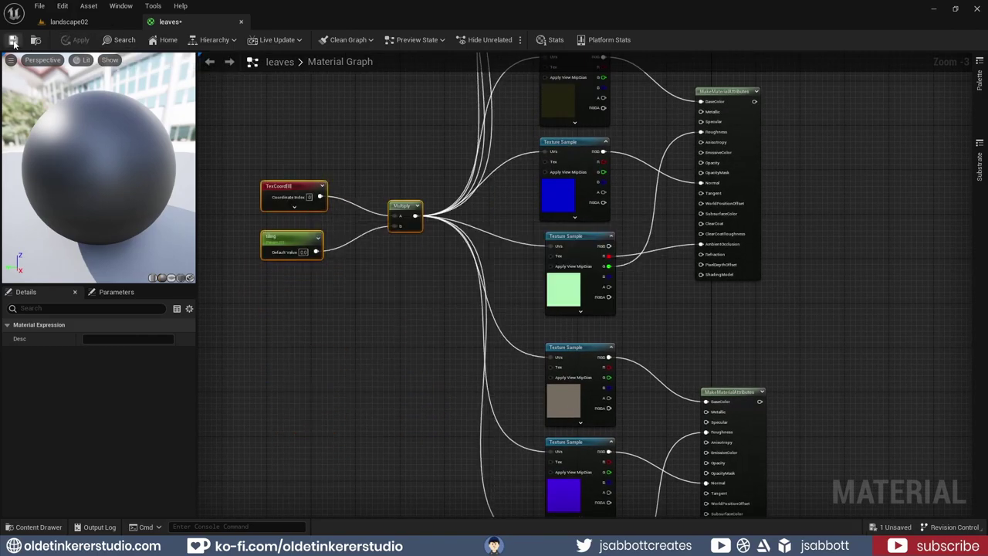
left_click(12, 40)
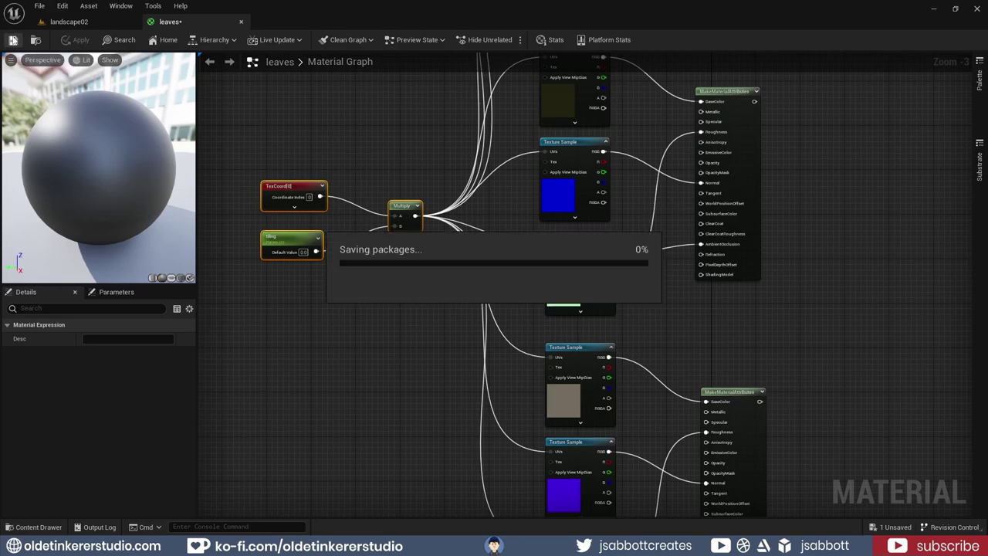
left_click(39, 6)
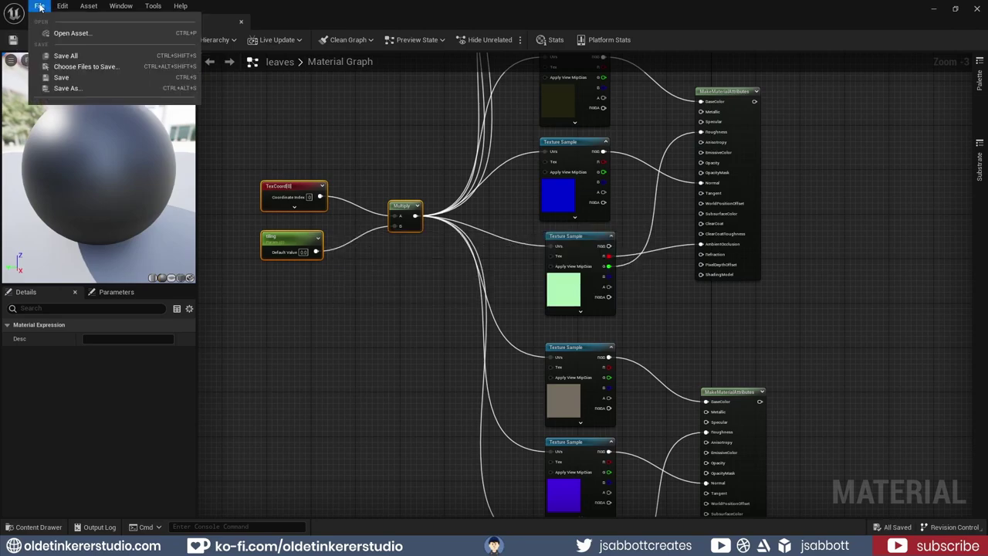
left_click(67, 56)
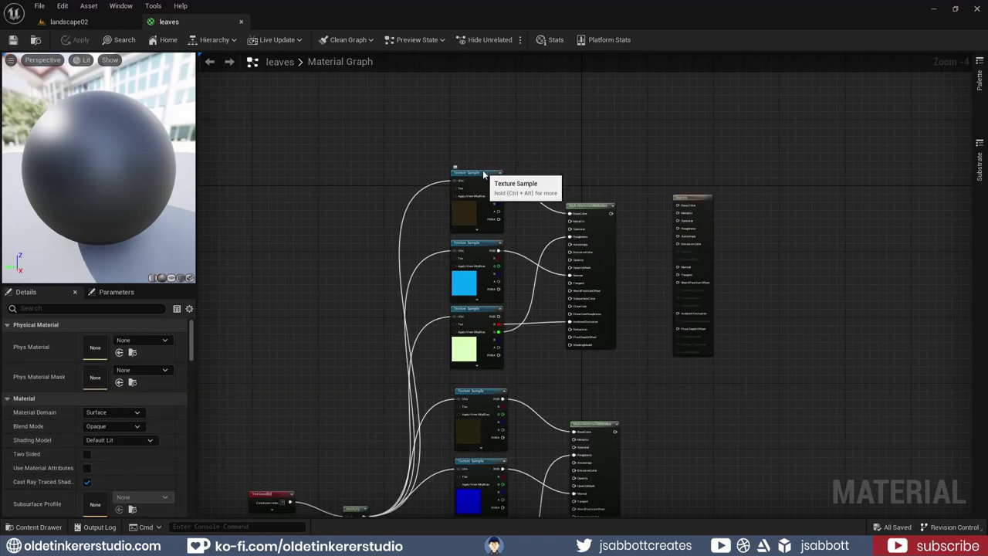
Wrap the dried-leaves texture samples and attributes node in a comment titled 'leaves'
left_click(476, 172)
left_click(474, 247, "ctrl")
left_click(476, 309, "ctrl")
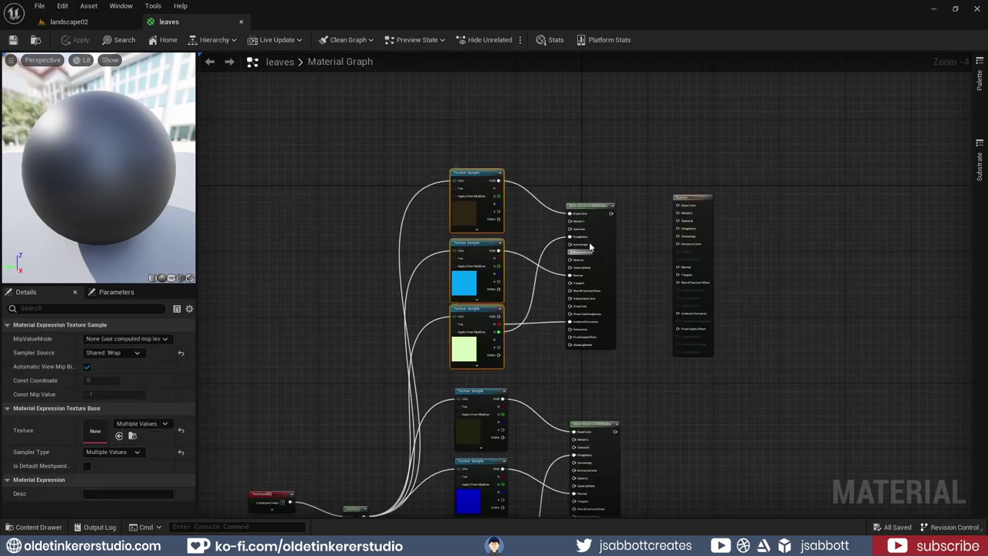
left_click(588, 205, "ctrl")
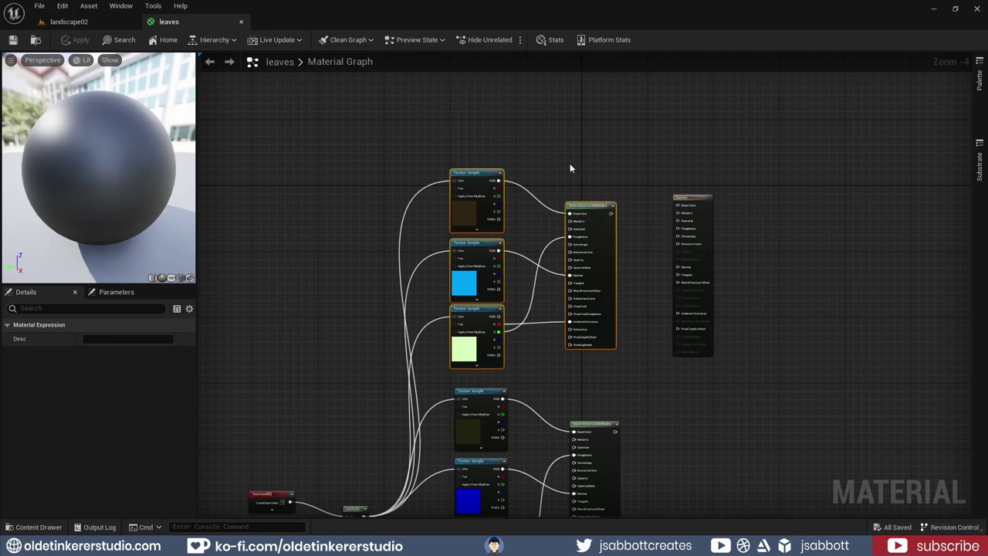
key("c")
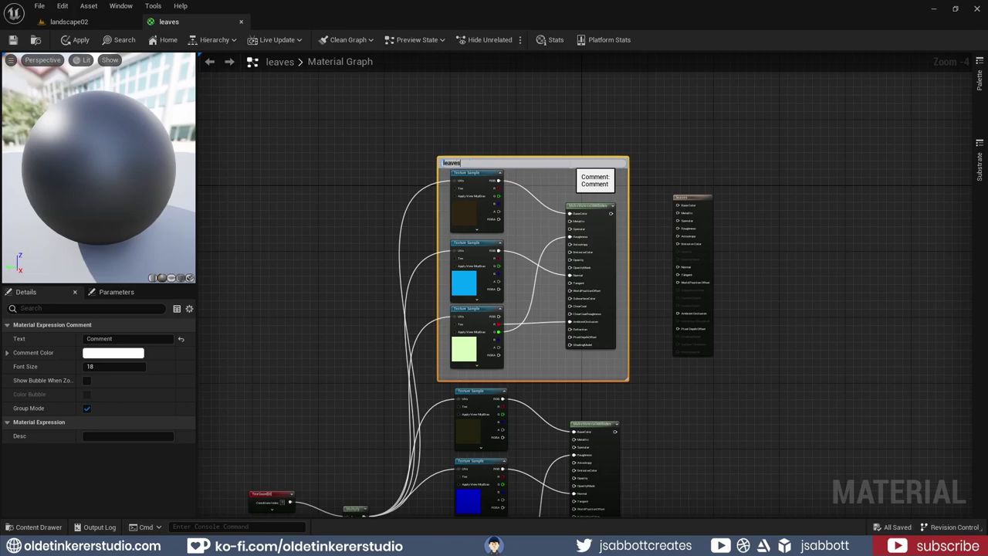
type("leaves")
key("Return")
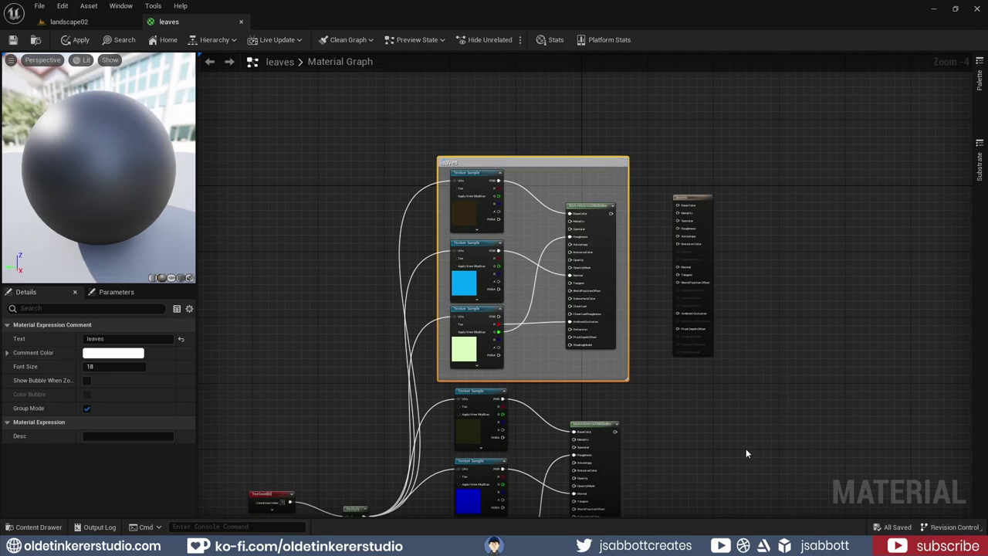
Wrap the mossy grass node group in a comment titled 'grass'
right_click_drag(711, 451, 686, 258)
left_click(458, 203)
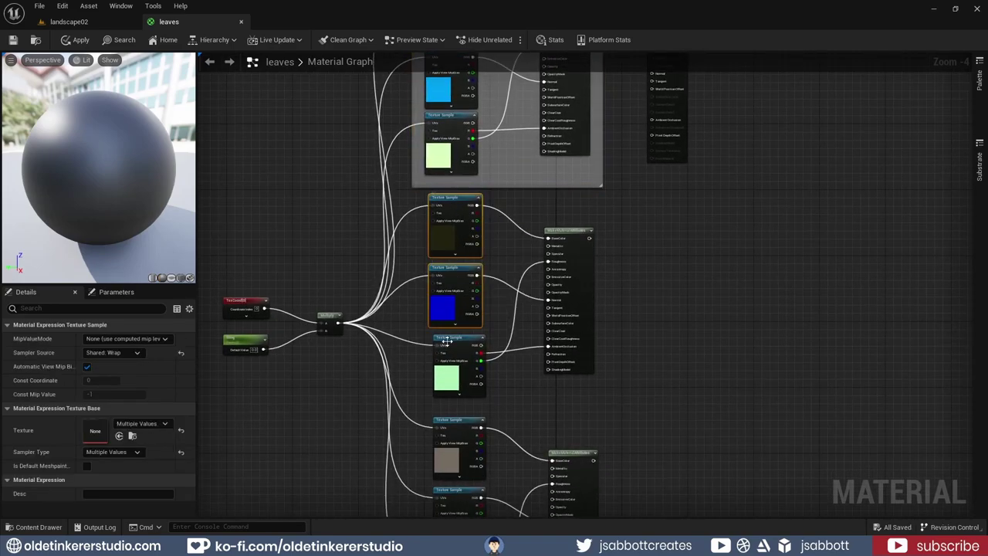
left_click(444, 267, "ctrl")
left_click(449, 338, "ctrl")
left_click(569, 232, "ctrl")
left_click_drag(460, 204, 458, 217)
type("cgrass")
key("Return")
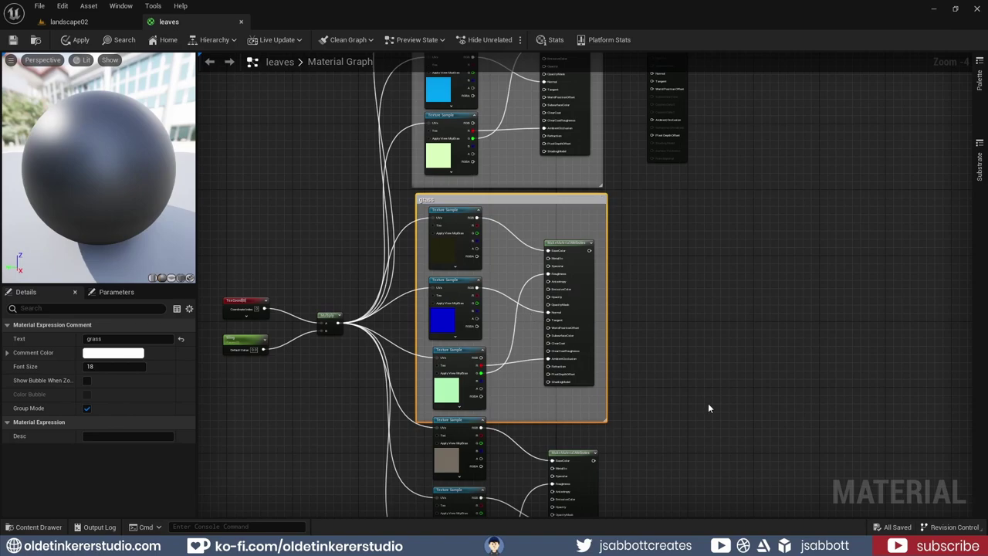
Wrap the rocky ground group in a comment titled 'ground', then apply and save
right_click_drag(708, 406, 708, 219)
left_click(454, 242)
left_click(448, 308, "ctrl")
left_click(448, 379, "ctrl")
left_click(569, 272, "ctrl")
left_click_drag(570, 273, 574, 303)
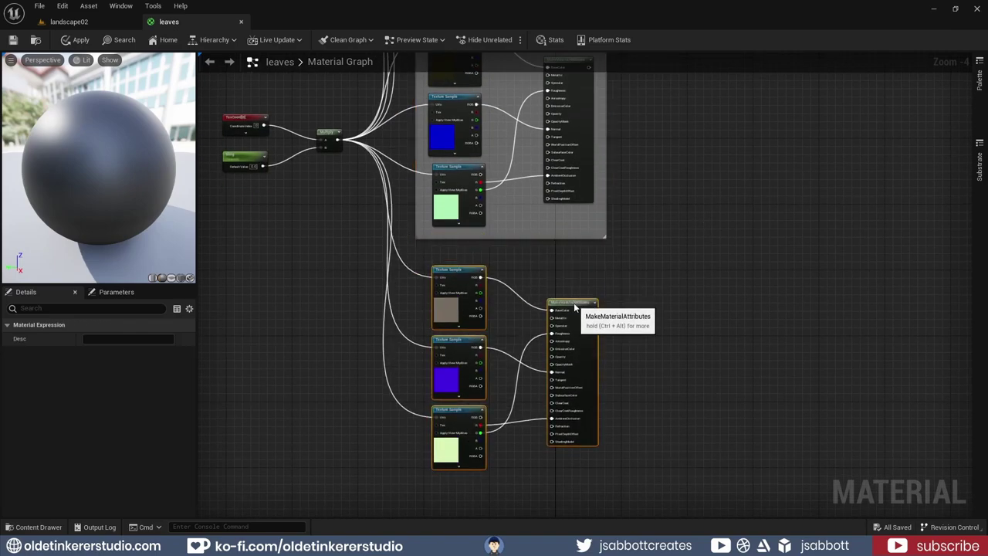
type("cground")
key("Return")
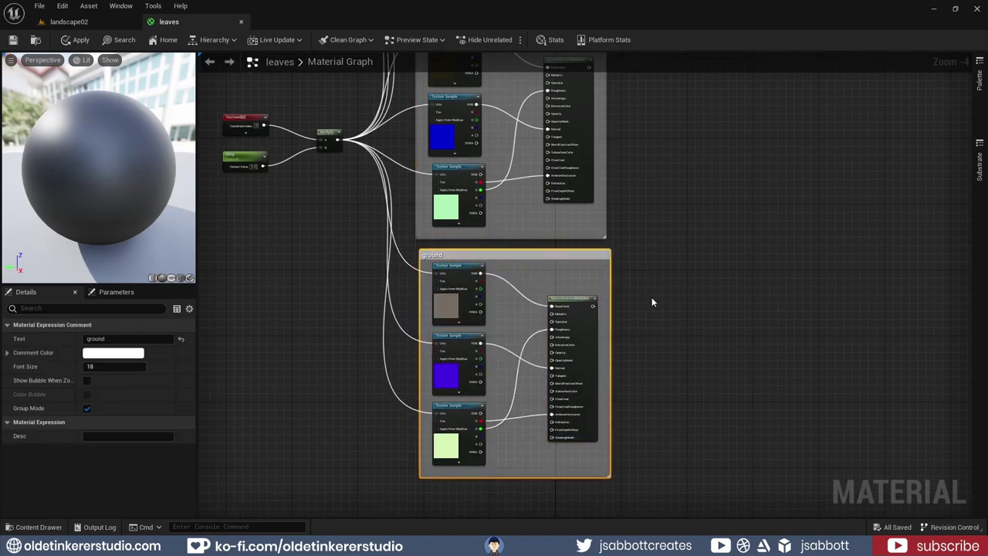
left_click(77, 40)
left_click(12, 40)
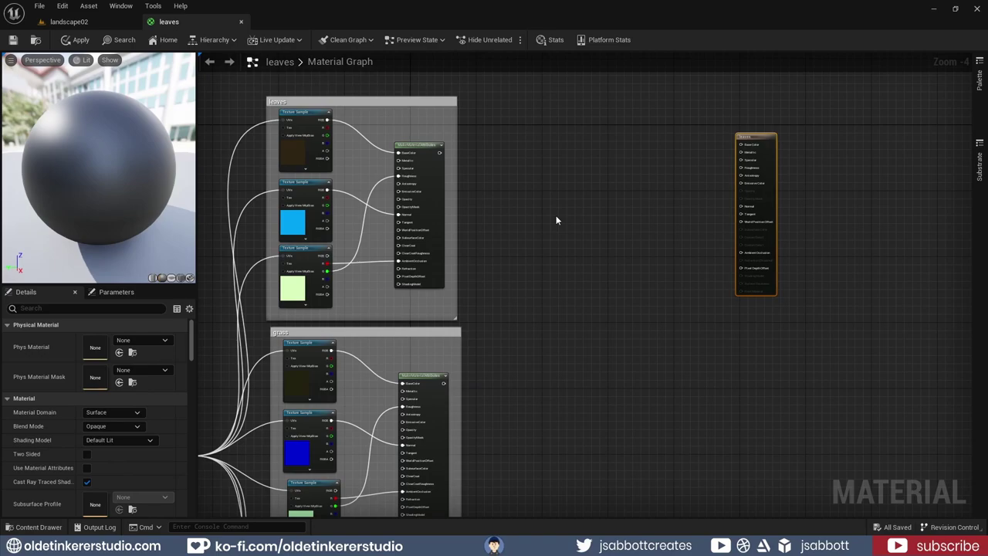
Add a LandscapeLayerBlend node to the graph with three layer elements
right_click(556, 220)
type("landscape")
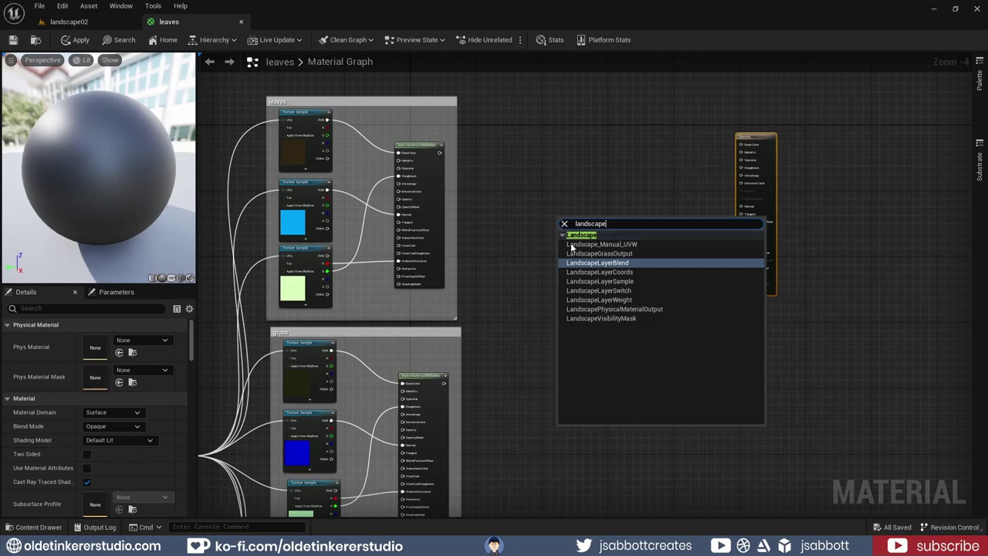
left_click(601, 265)
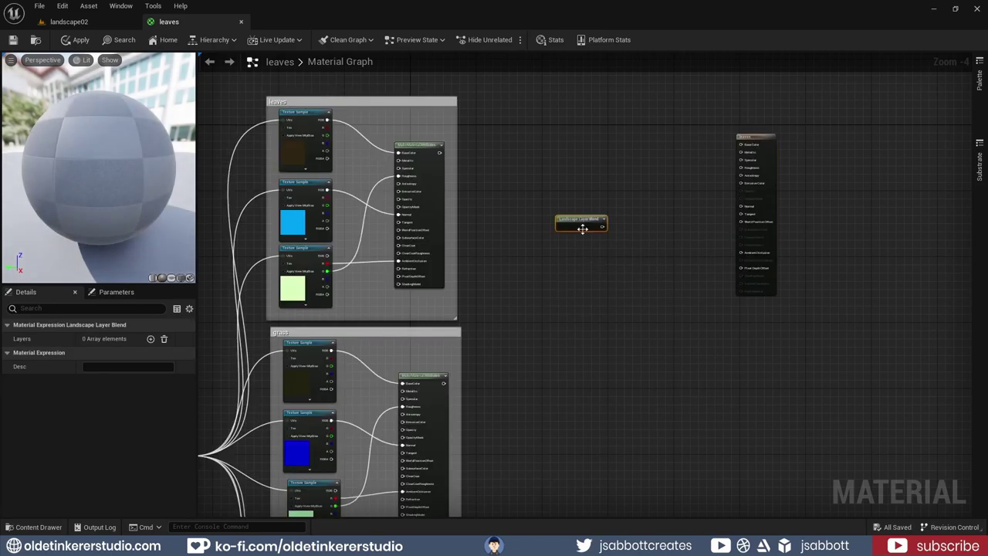
left_click(151, 340)
left_click(151, 340)
left_click(150, 340)
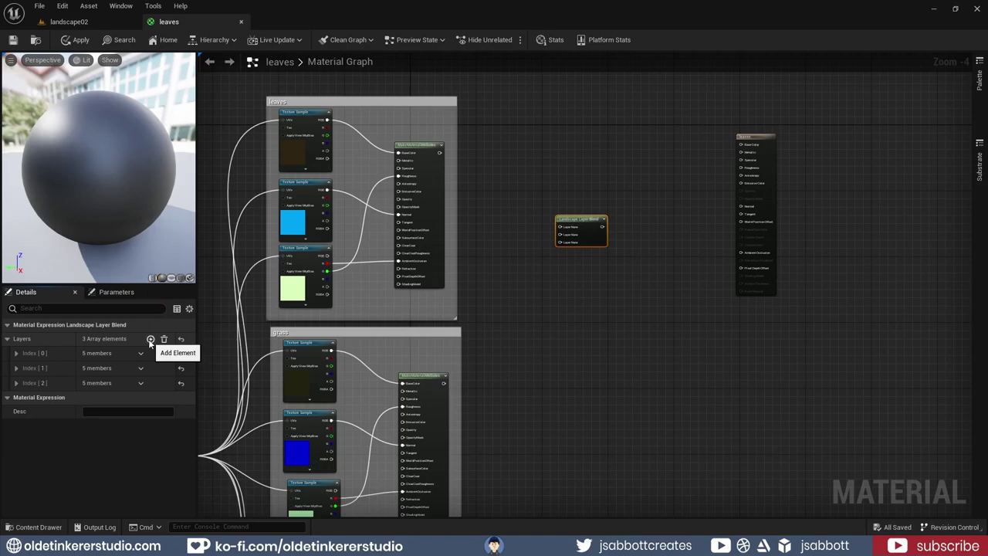
Name the three blend layers leaves, grass and ground
left_click(17, 356)
left_click(117, 366)
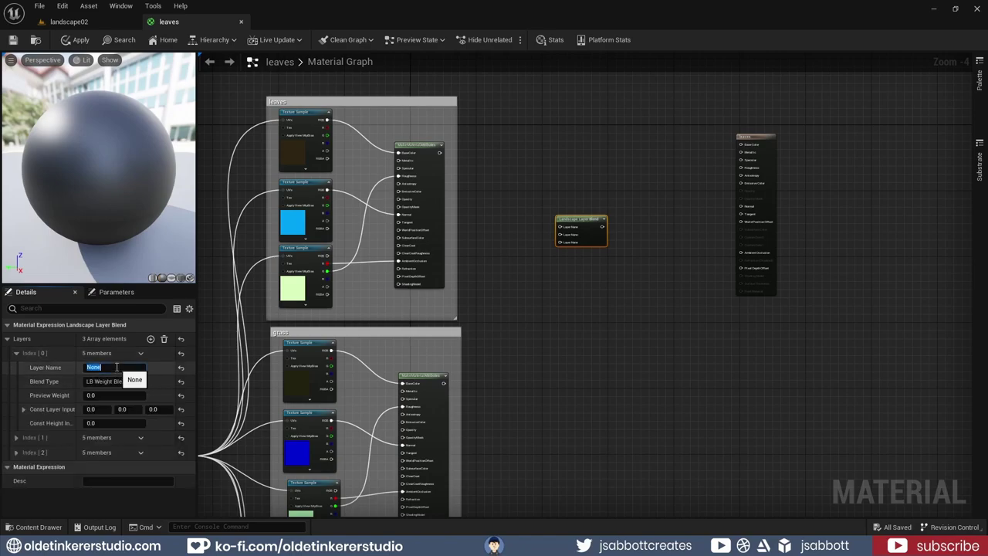
type("leaves")
left_click(16, 353)
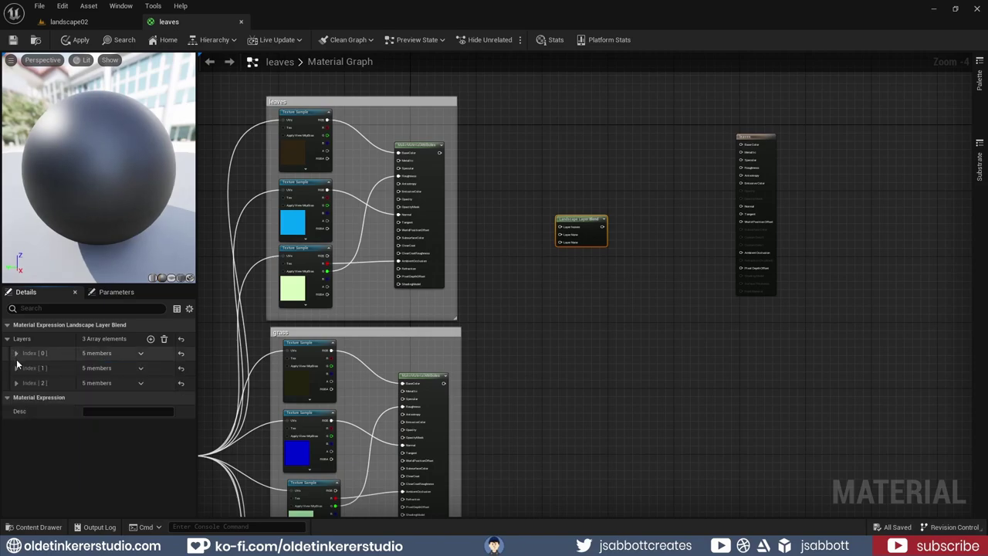
left_click(16, 367)
left_click(117, 382)
type("grass")
left_click(16, 367)
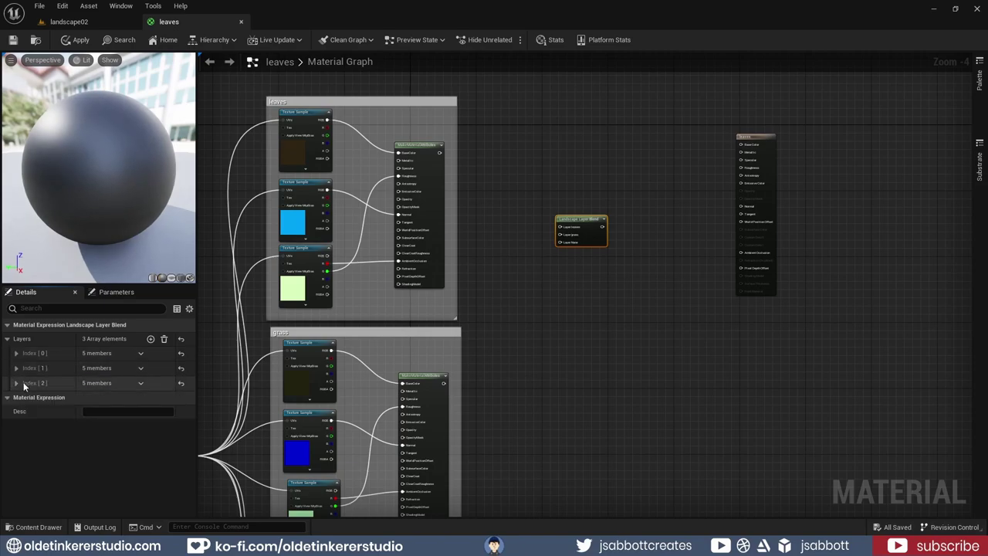
left_click(16, 383)
left_click(116, 398)
type("dirt")
left_click(17, 383)
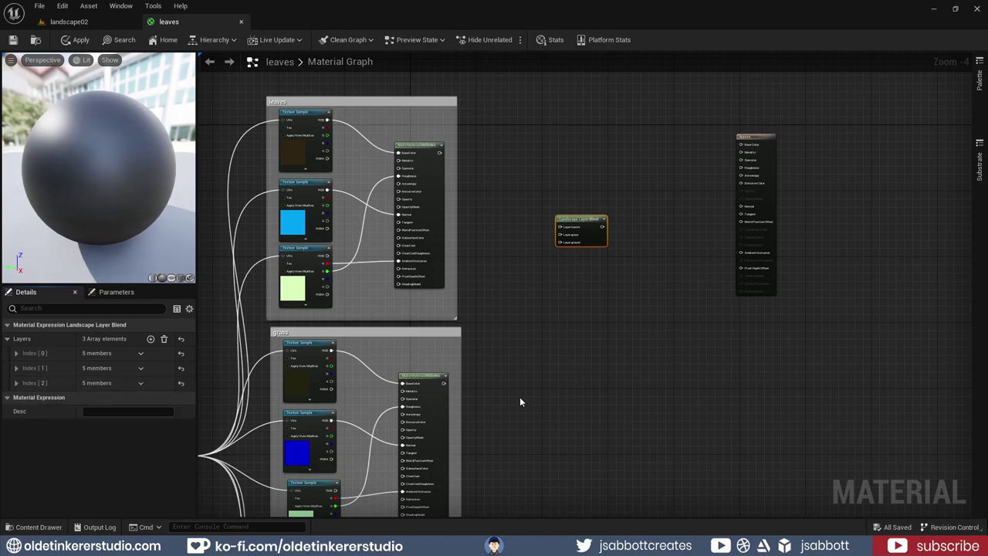
scroll(476, 194, "up", 3)
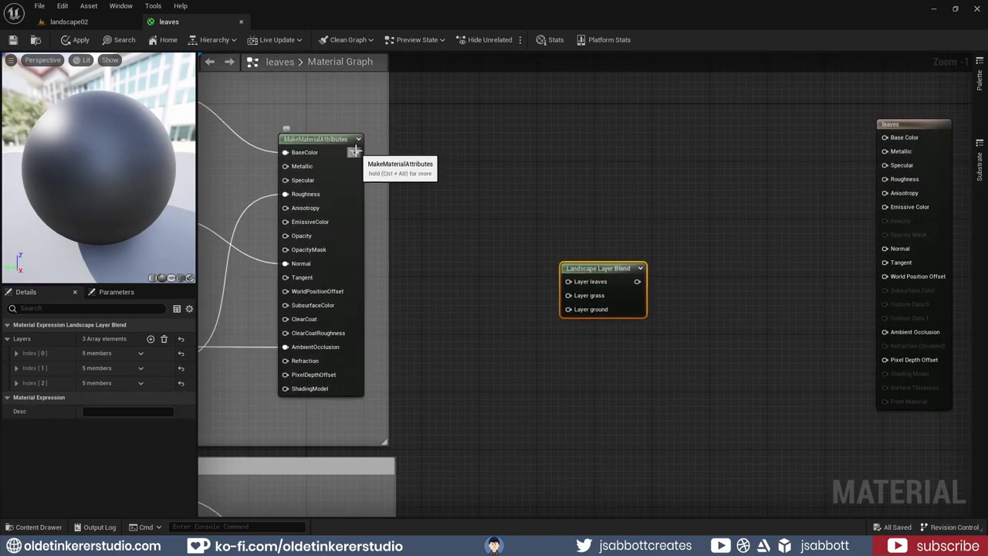
Wire the leaves, grass and ground attributes into the blend's matching layers, then deselect it
left_click_drag(354, 153, 595, 441)
right_click_drag(699, 457, 709, 166)
left_click_drag(366, 265, 603, 448)
right_click_drag(734, 456, 741, 143)
left_click_drag(385, 372, 577, 183)
scroll(610, 316, "down", 7)
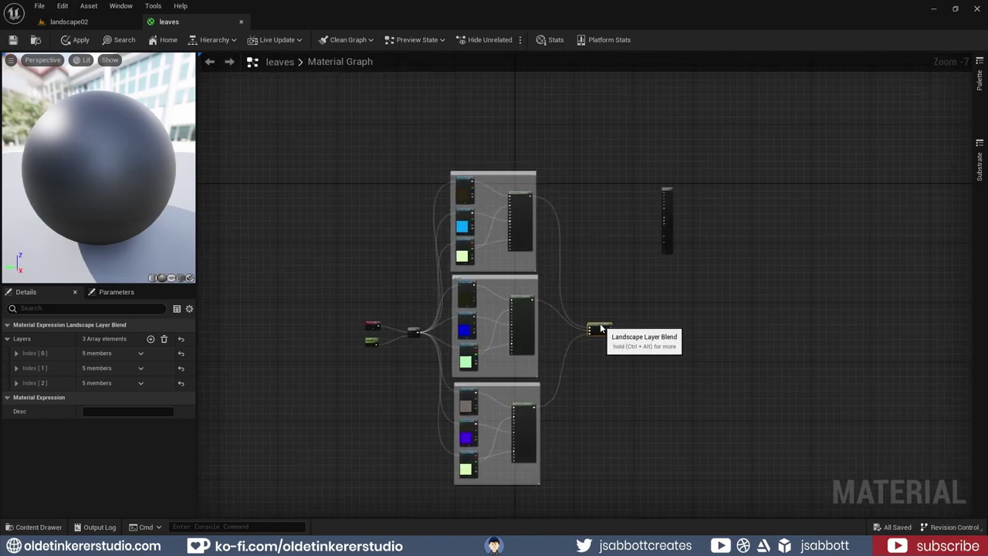
left_click(666, 372)
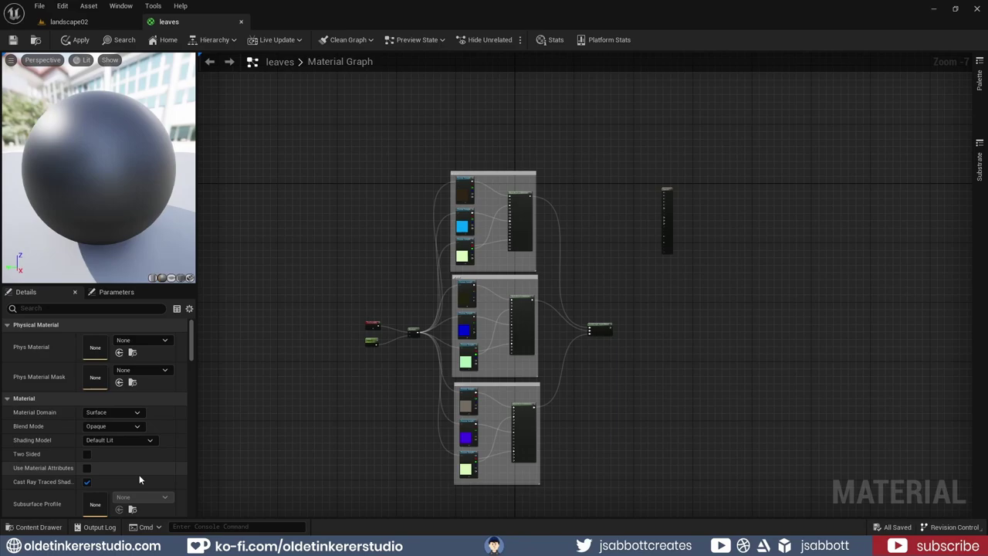
Enable Use Material Attributes and connect the Layer Blend output to Material Attributes
left_click(87, 469)
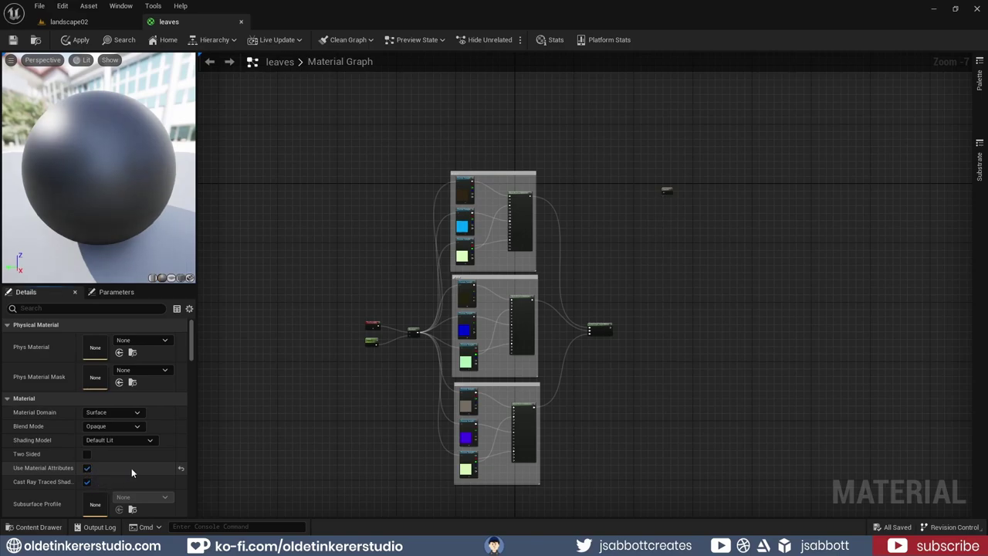
left_click_drag(670, 198, 650, 338)
scroll(725, 356, "up", 6)
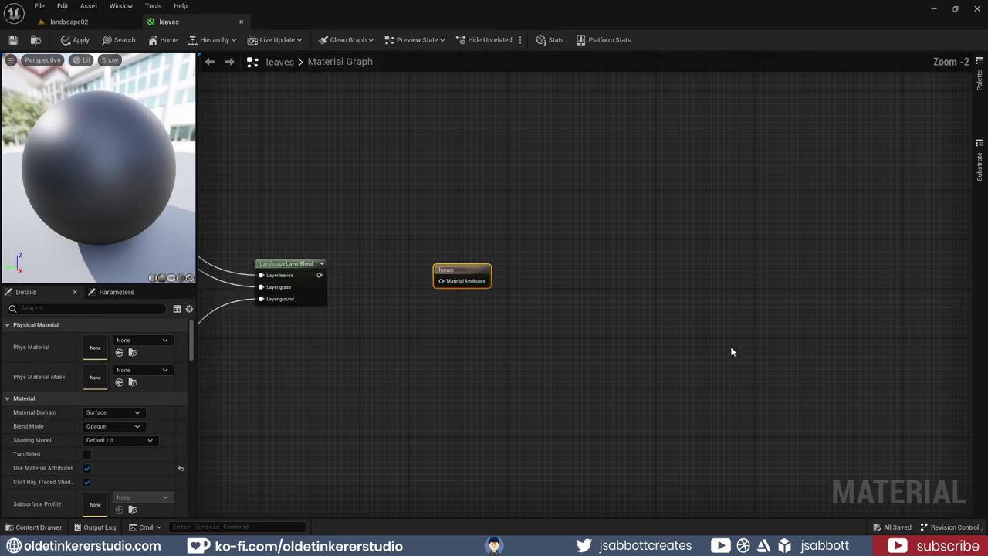
right_click_drag(430, 342, 600, 334)
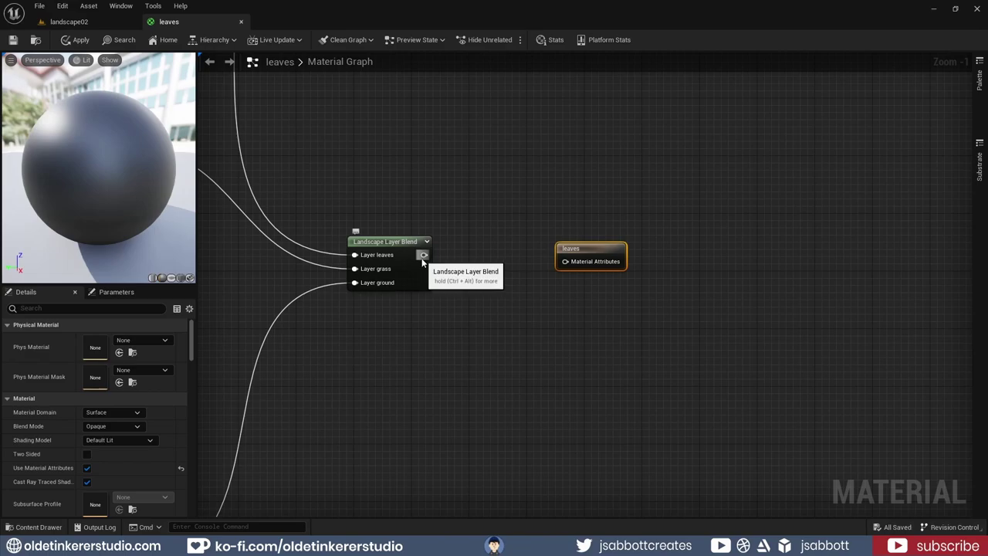
left_click_drag(423, 260, 564, 263)
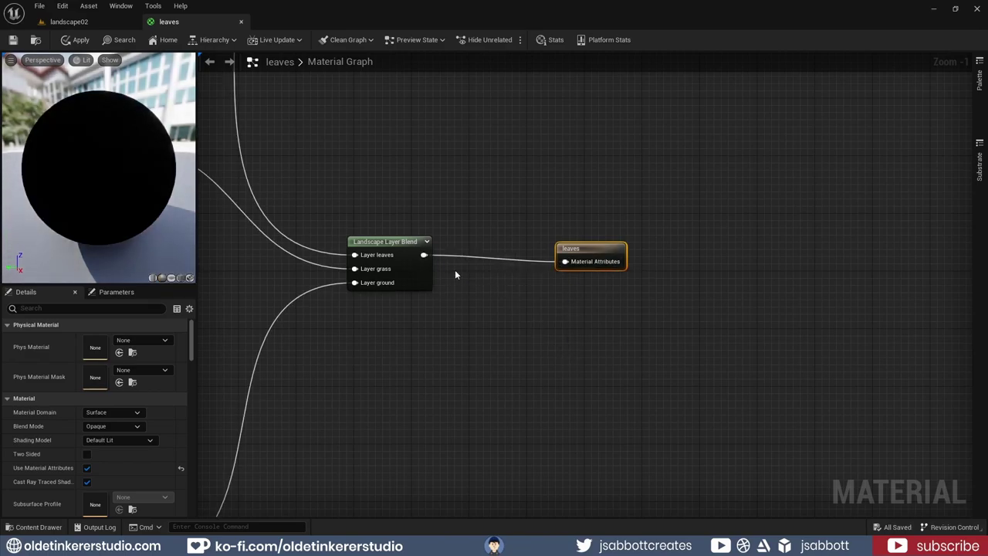
Apply the leaves material, save it, and Save All
left_click(79, 39)
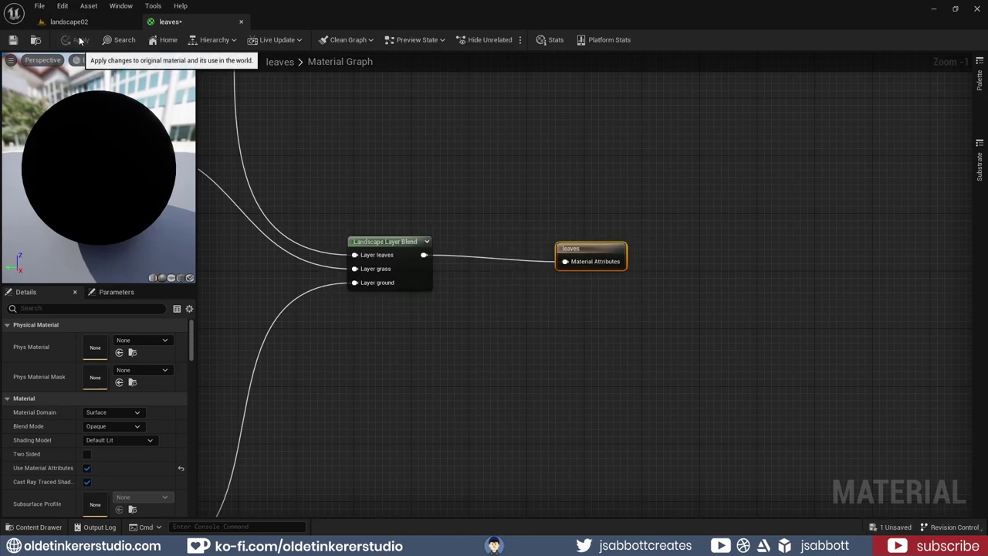
left_click(12, 40)
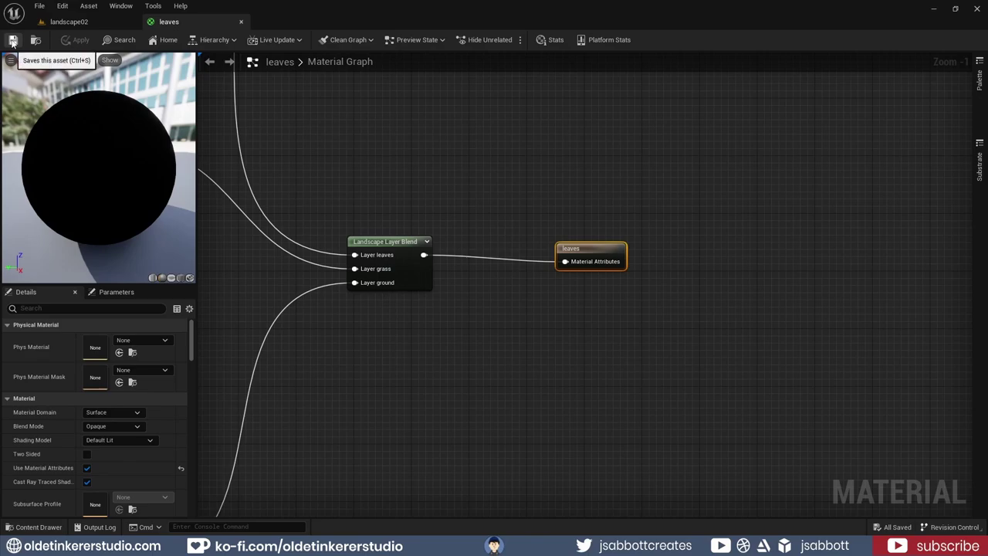
left_click(38, 7)
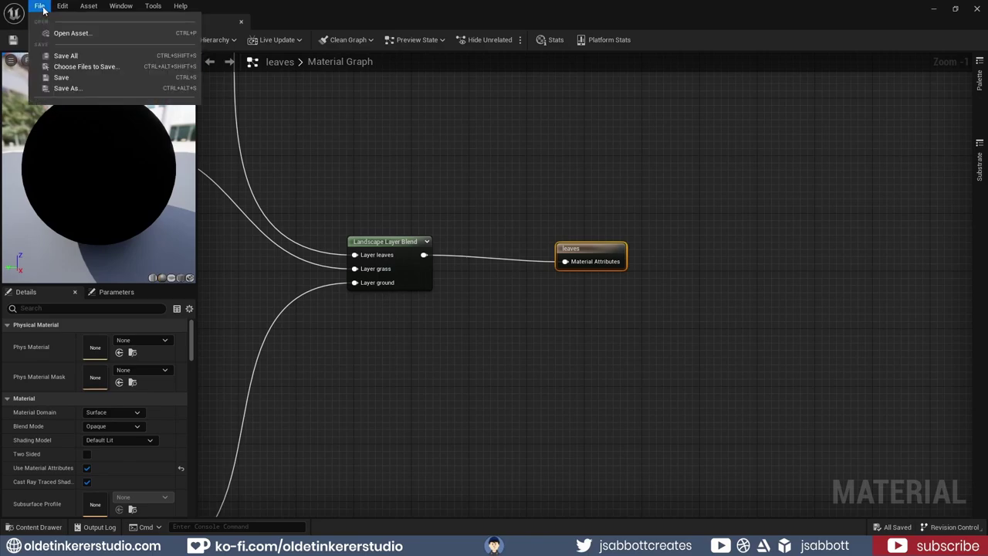
left_click(61, 59)
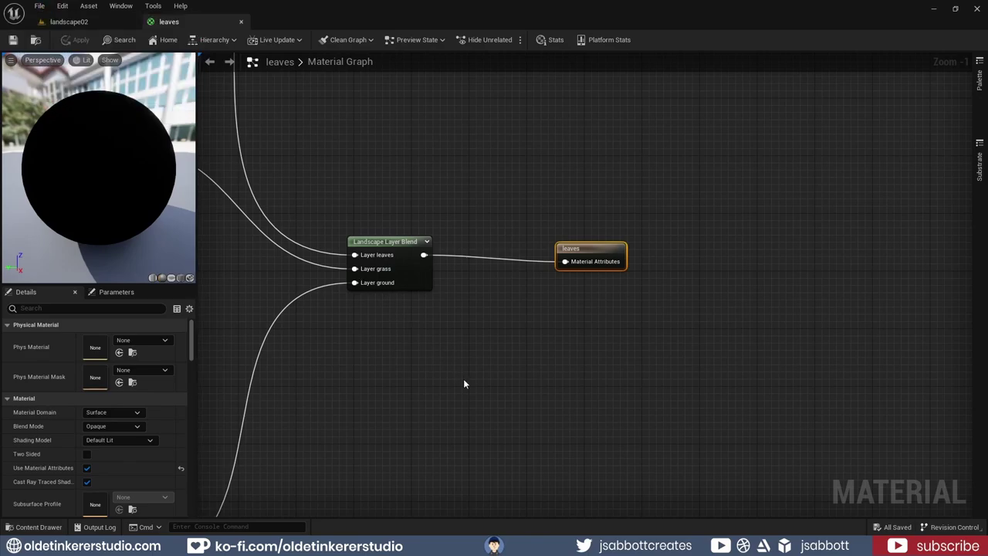
In landscape02, create leaves_Inst from the leaves material in Content/Landscape/Materials
left_click(68, 21)
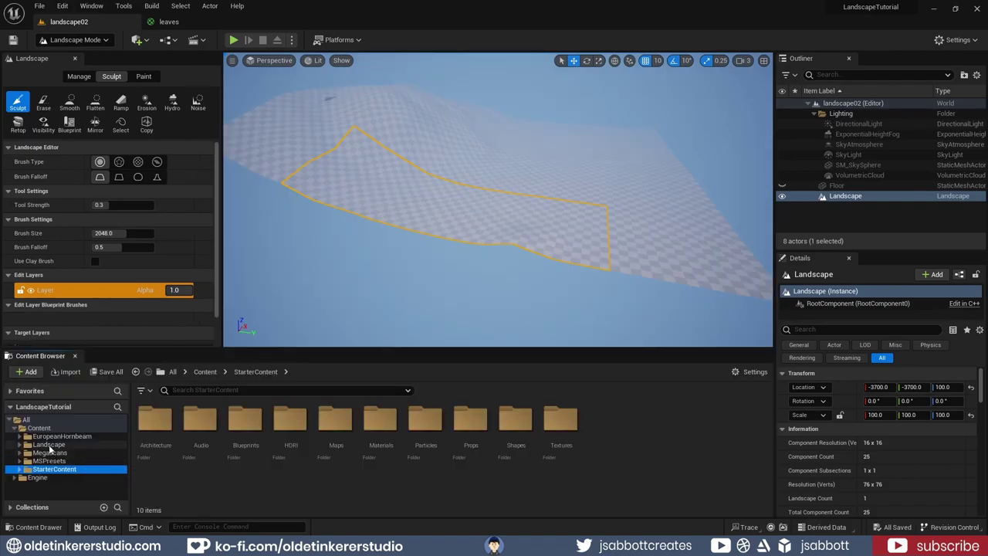
left_click(49, 445)
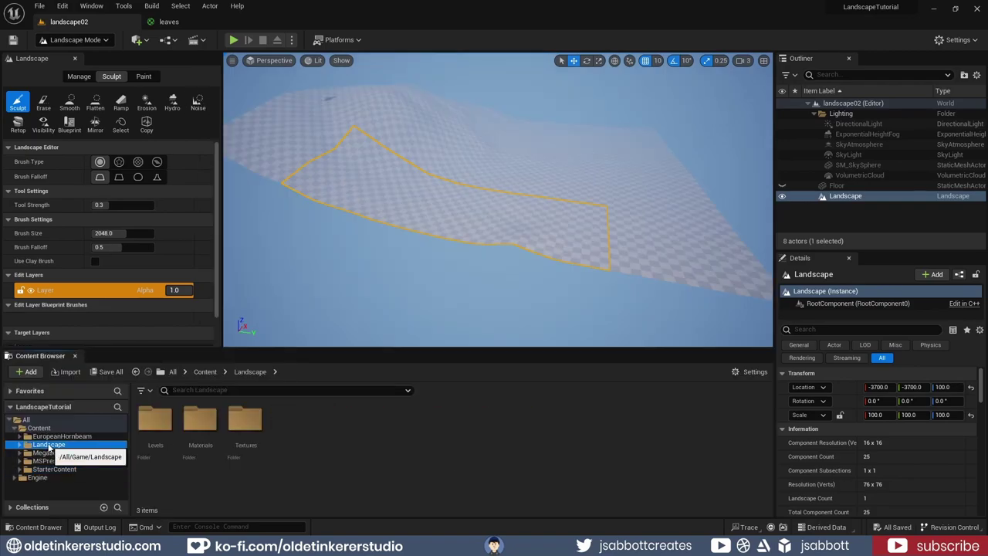
left_click(207, 426)
double_click(206, 426)
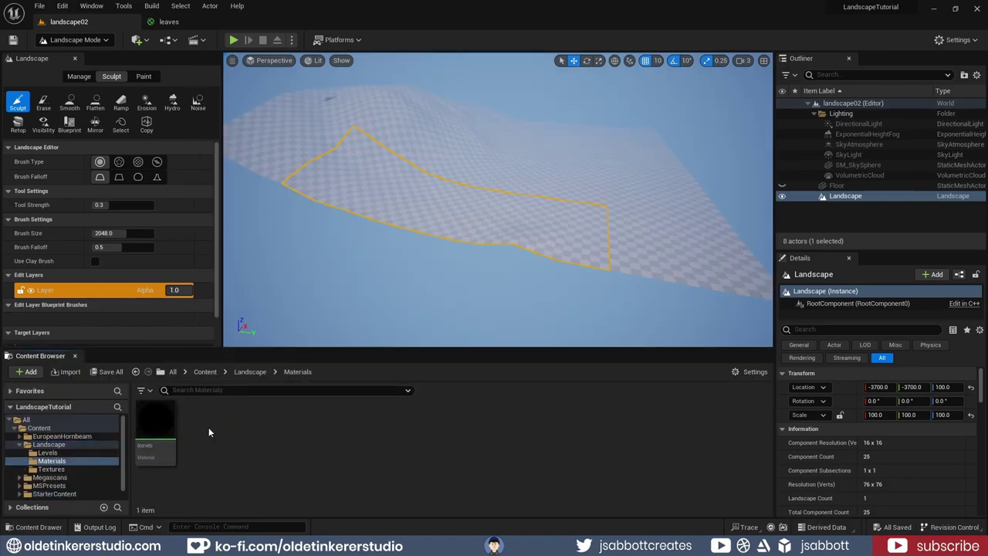
left_click(162, 425)
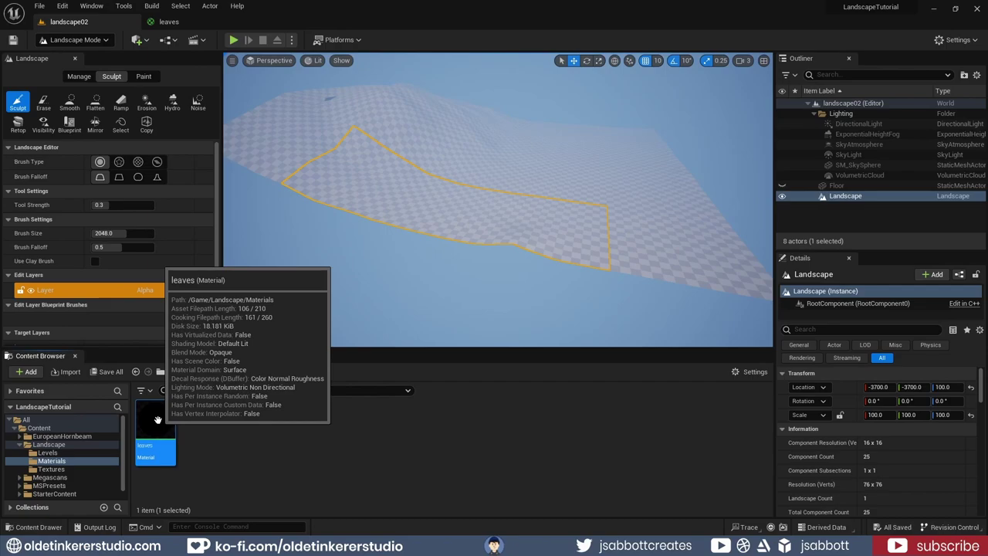
right_click(158, 419)
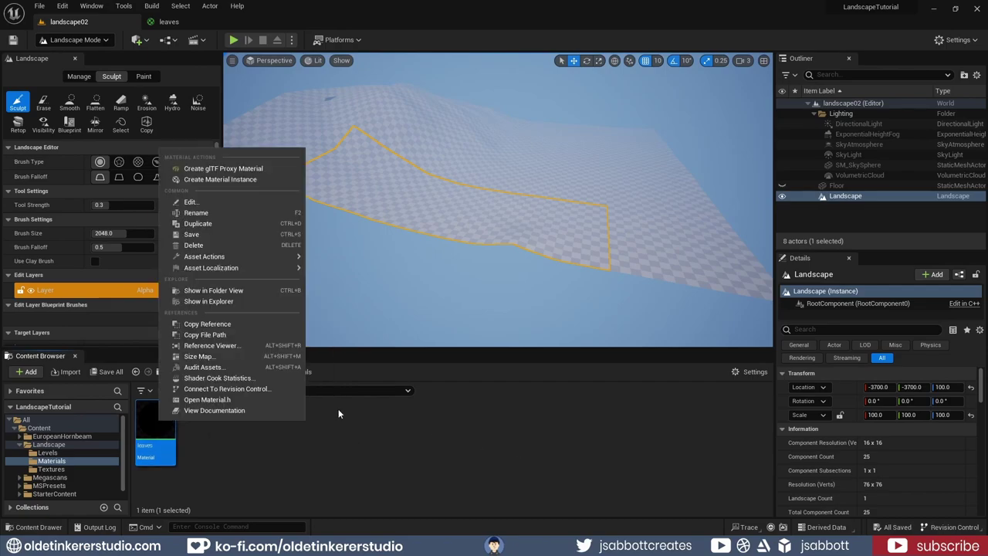
left_click(268, 183)
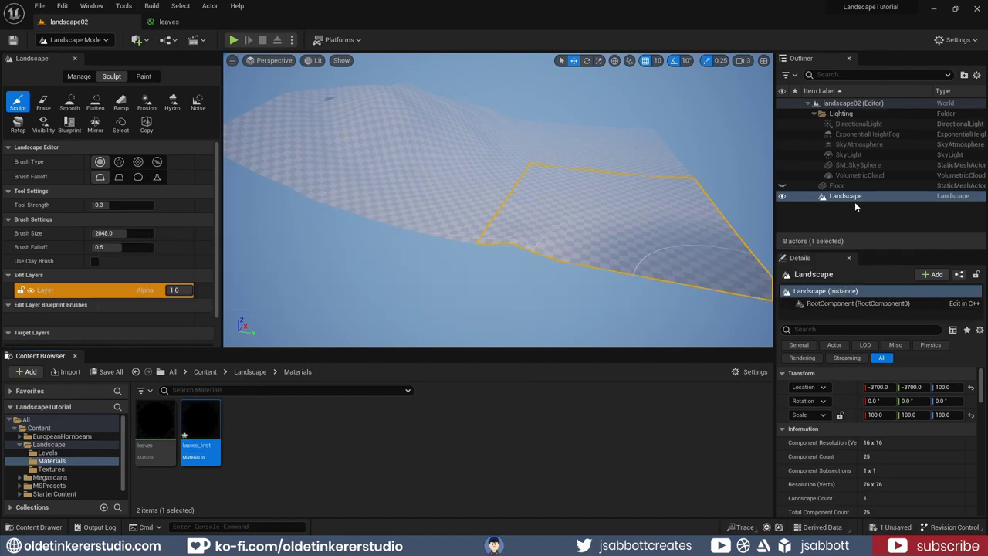
Set the Landscape actor's Landscape Material to leaves_Inst
left_click(853, 199)
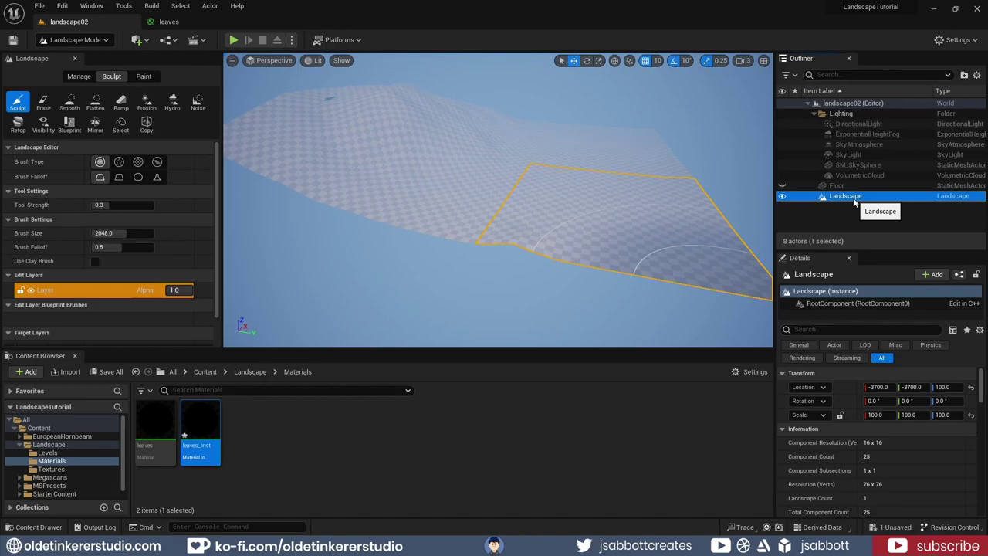
left_click(866, 329)
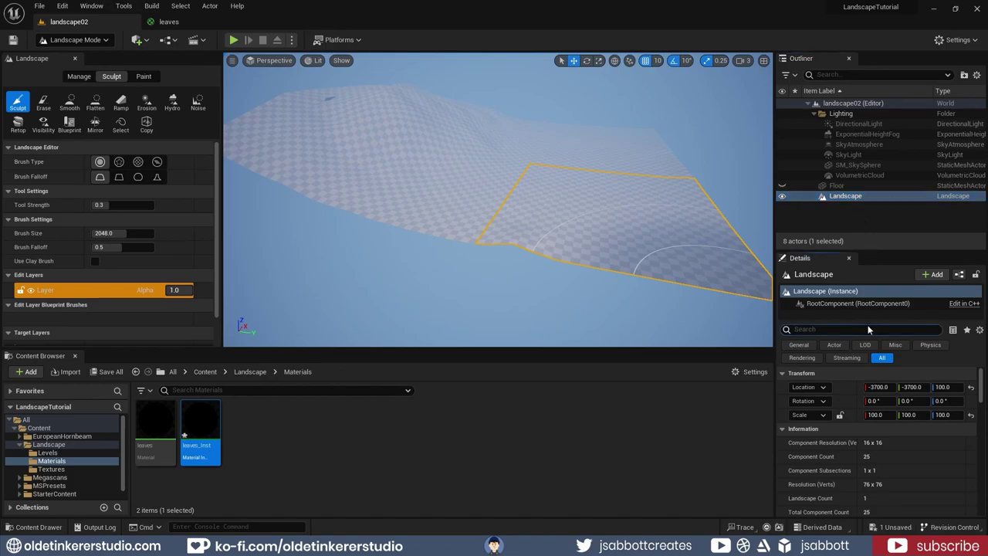
type("material")
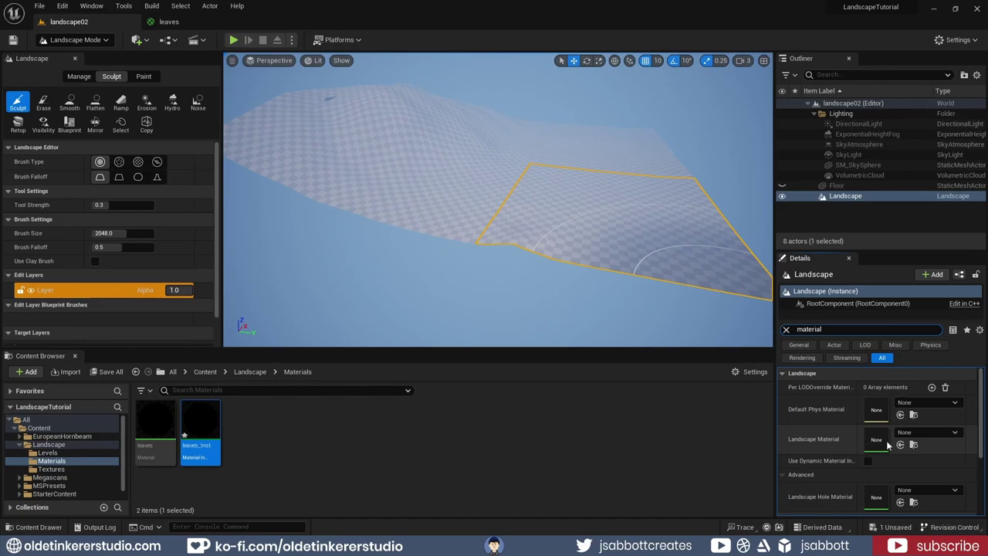
left_click(956, 433)
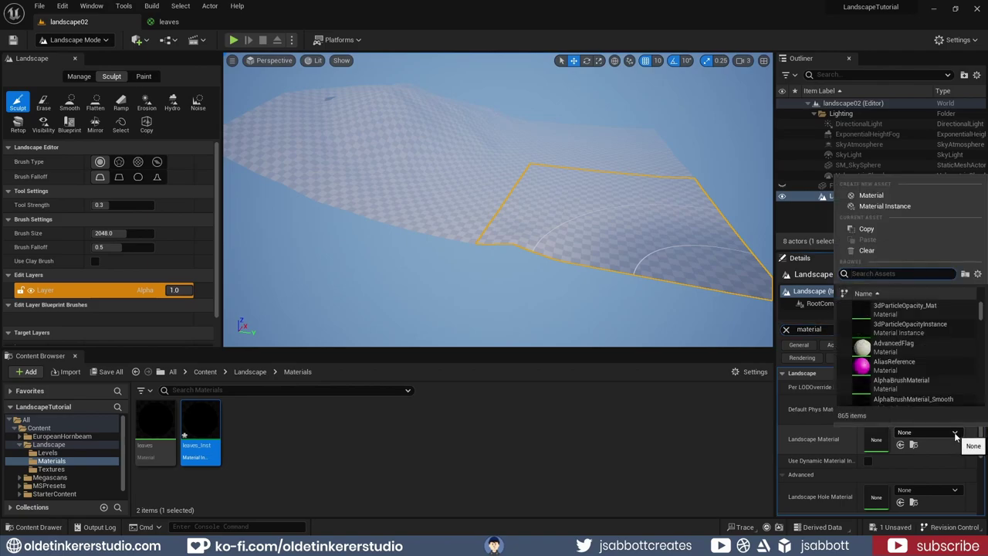
type("leaves")
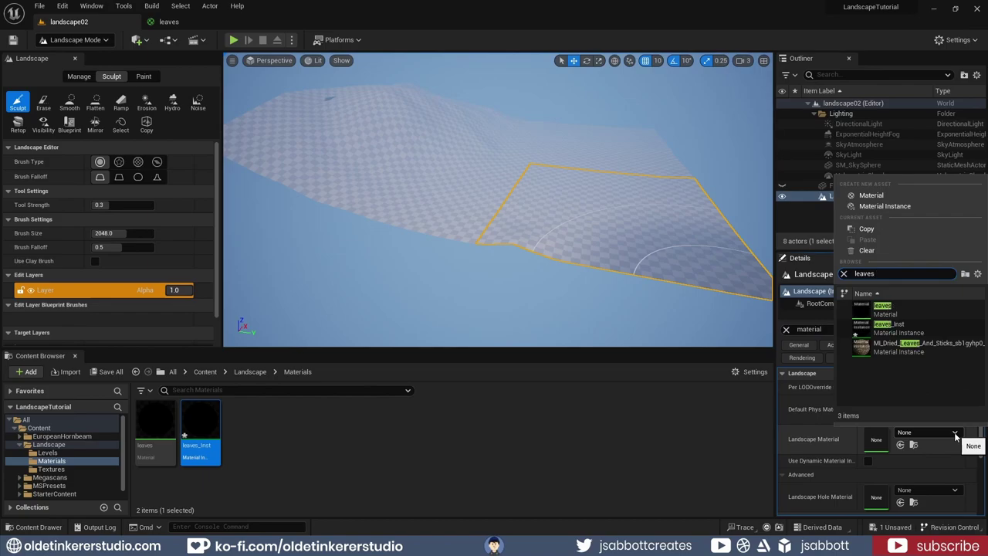
left_click(885, 328)
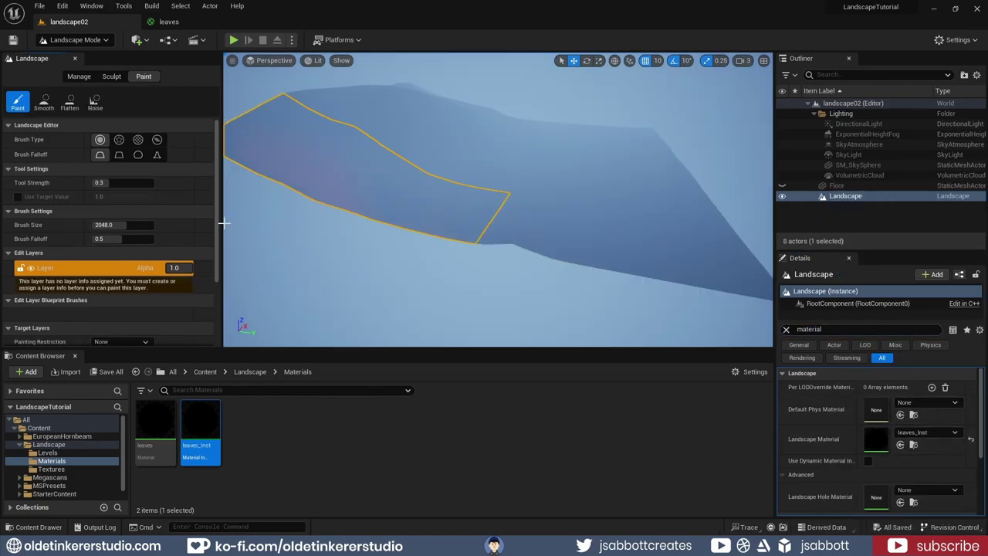
scroll(219, 232, "down", 3)
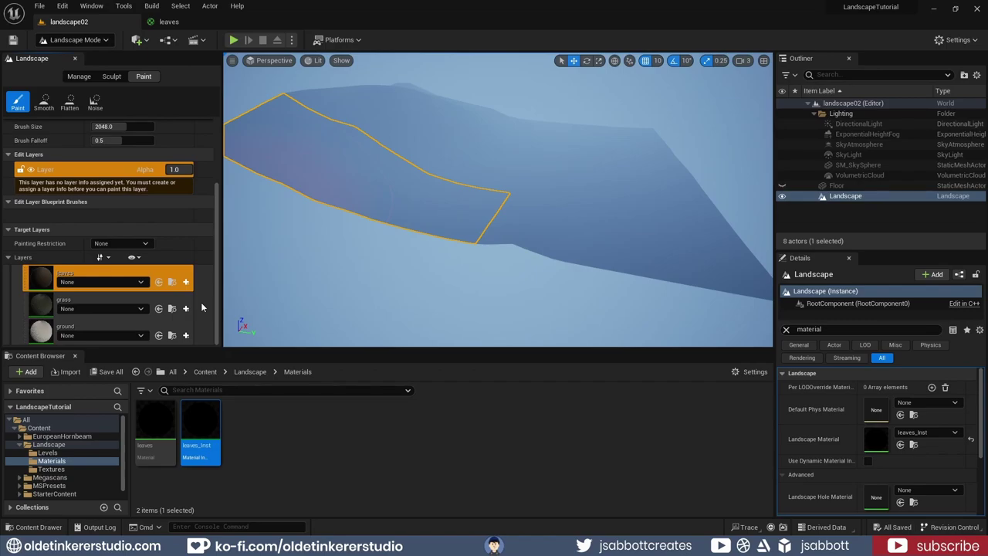
Create and save weight-blended layer infos for leaves, grass and ground, then select grass
left_click(186, 282)
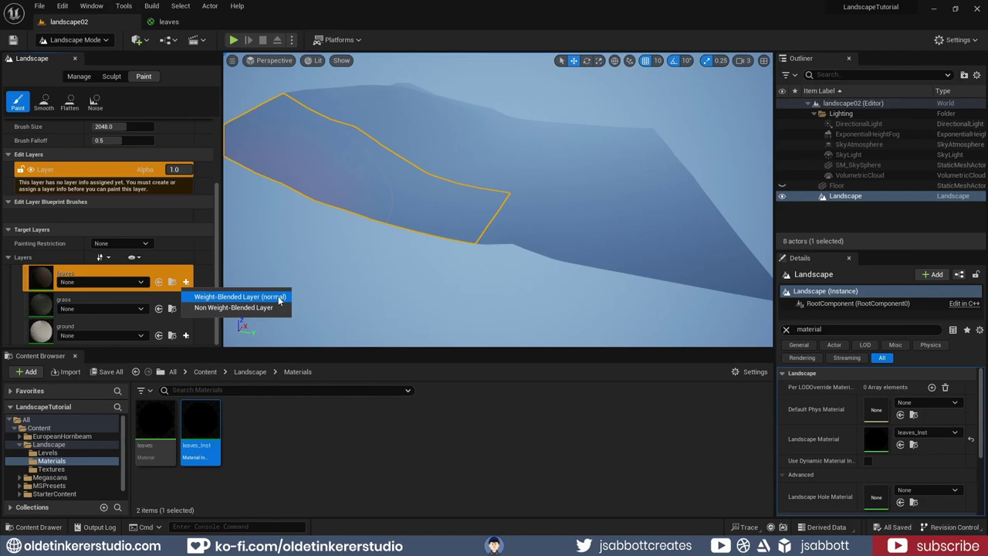
left_click(240, 297)
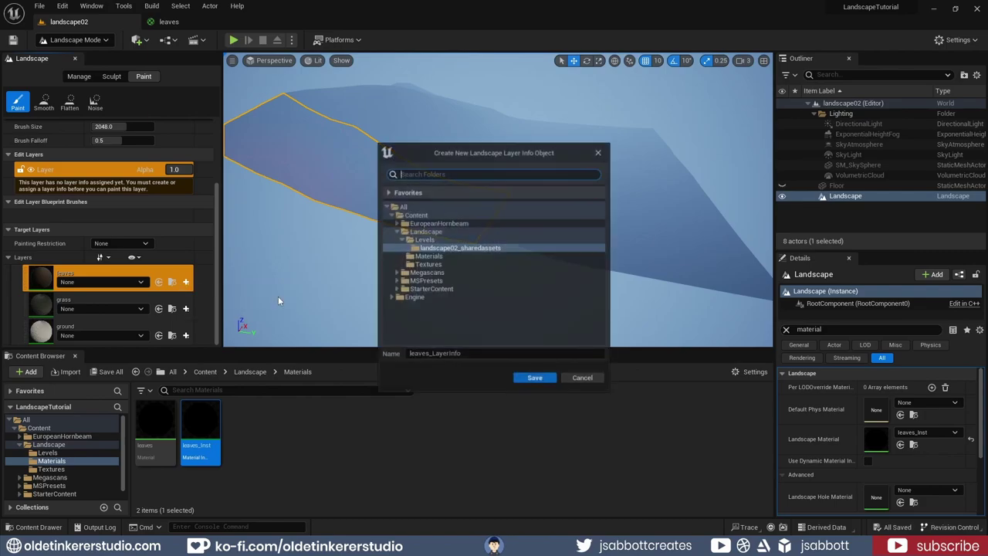
left_click(535, 378)
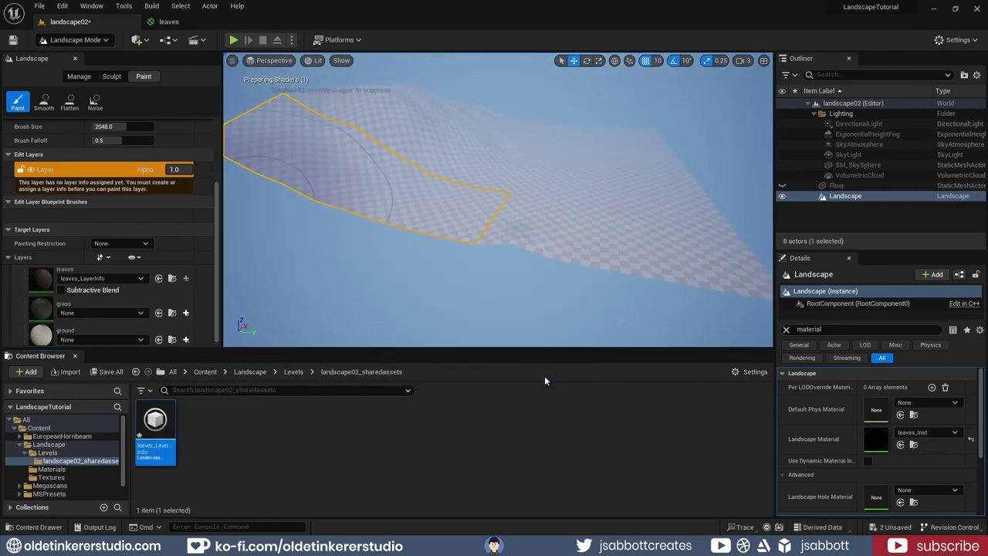
left_click(185, 312)
left_click(224, 323)
left_click(531, 377)
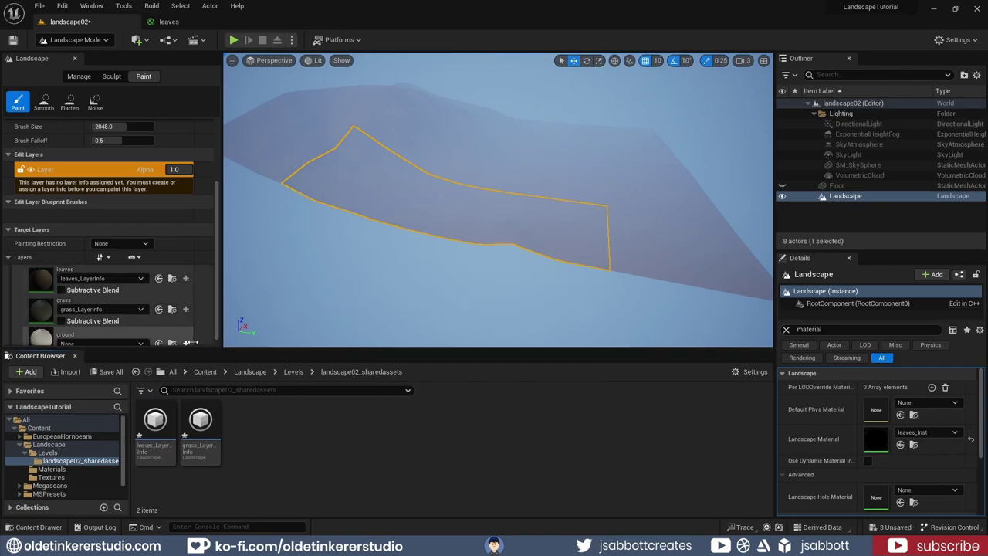
left_click(185, 340)
left_click(239, 358)
left_click(531, 378)
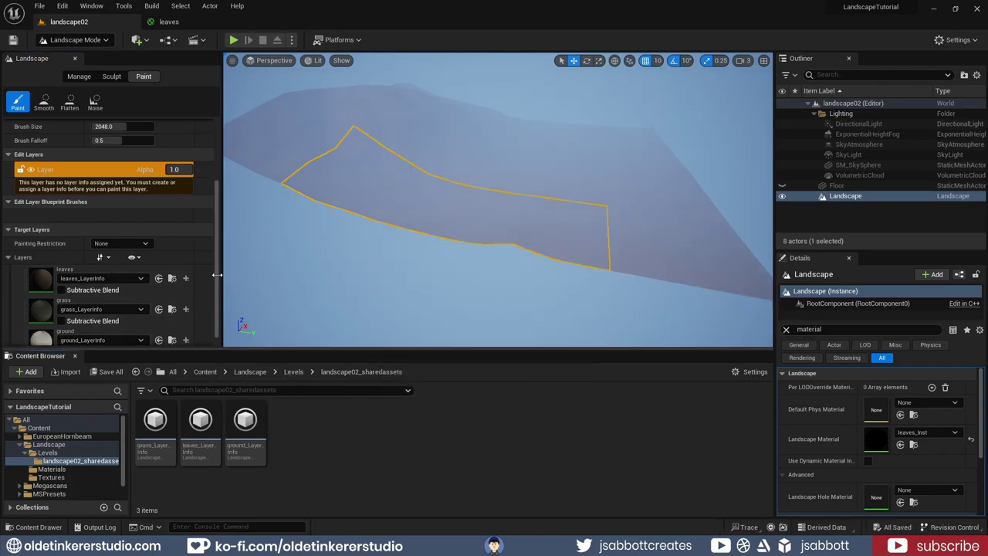
left_click(135, 321)
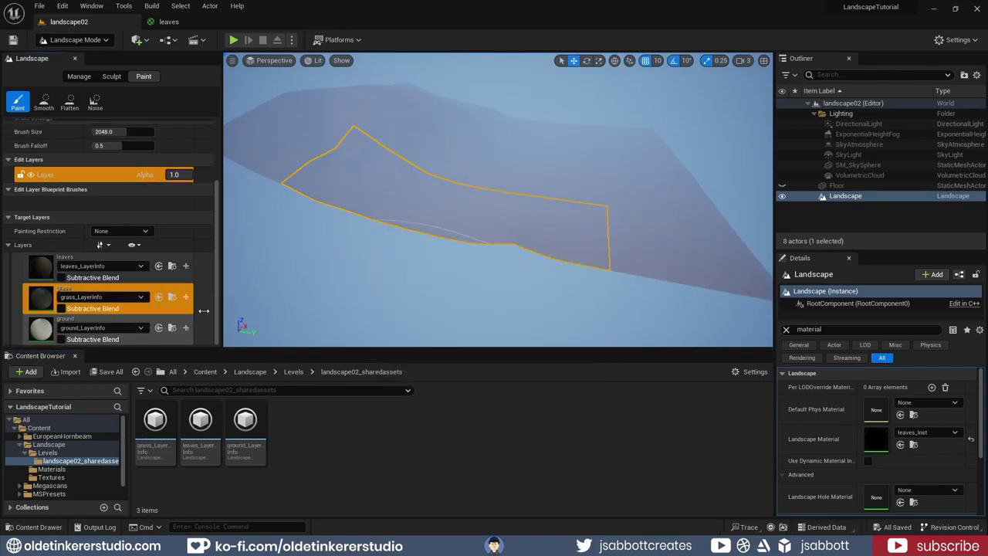
scroll(636, 270, "up", 2)
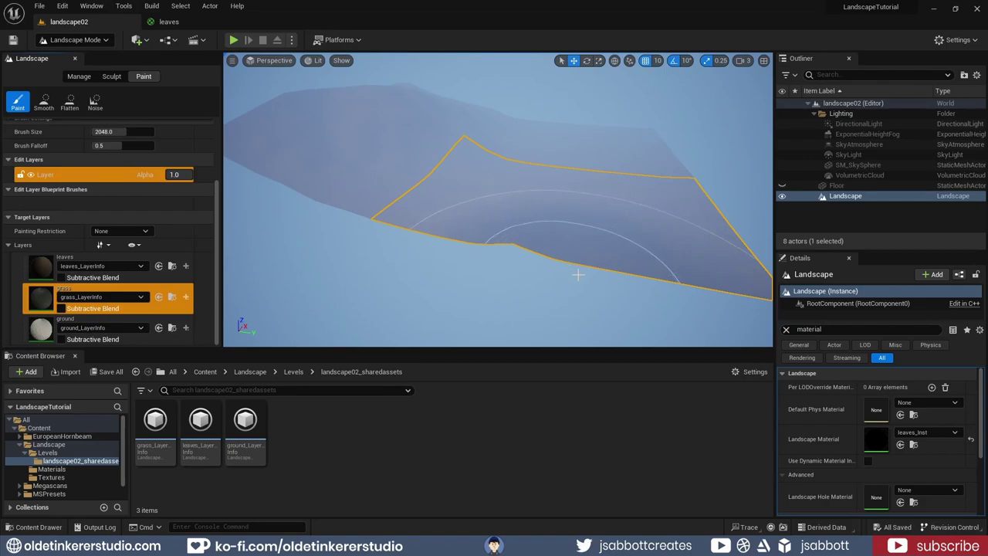
Paint grass across a section of the landscape from a top-down view
left_click_drag(574, 273, 562, 240, "alt")
mouse_move(562, 240)
right_mouse_down("alt")
mouse_move(563, 255)
mouse_move(566, 236)
right_mouse_up("alt")
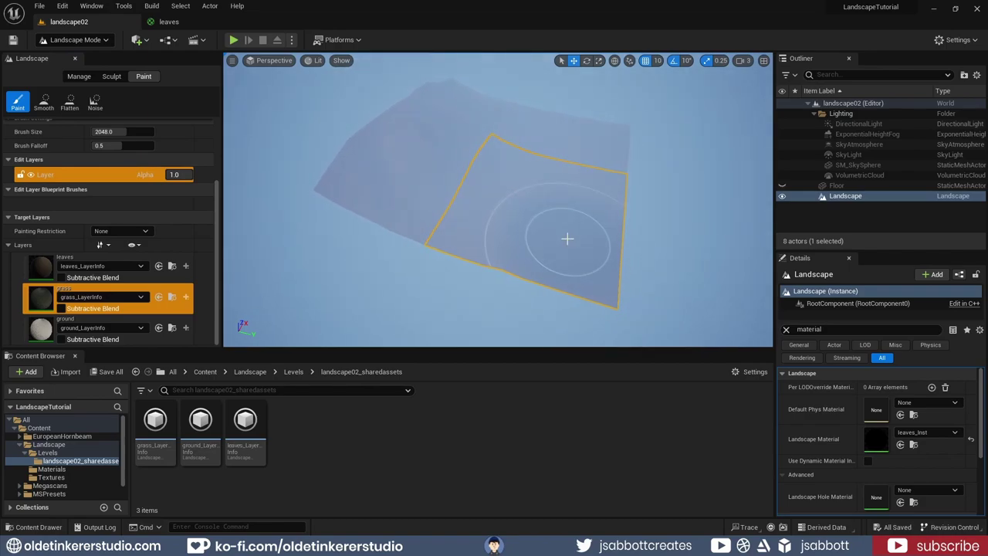
left_click(596, 287)
mouse_move(597, 287)
left_mouse_down()
mouse_move(410, 218)
mouse_move(368, 154)
mouse_move(430, 98)
mouse_move(579, 127)
mouse_move(595, 194)
mouse_move(551, 198)
left_mouse_up()
Show the Content/Landscape/Materials folder and select leaves_Inst
scroll(551, 198, "up", 5)
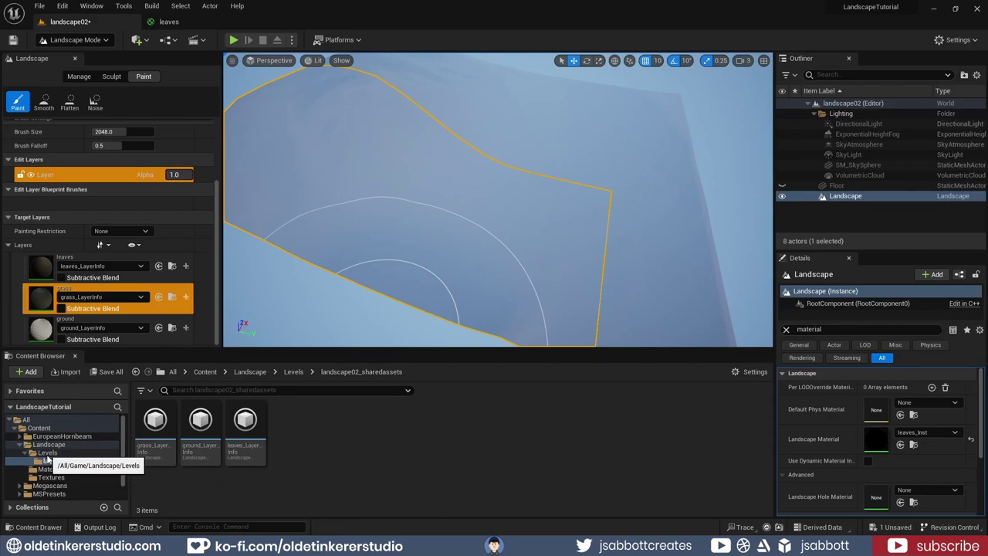
left_click(52, 471)
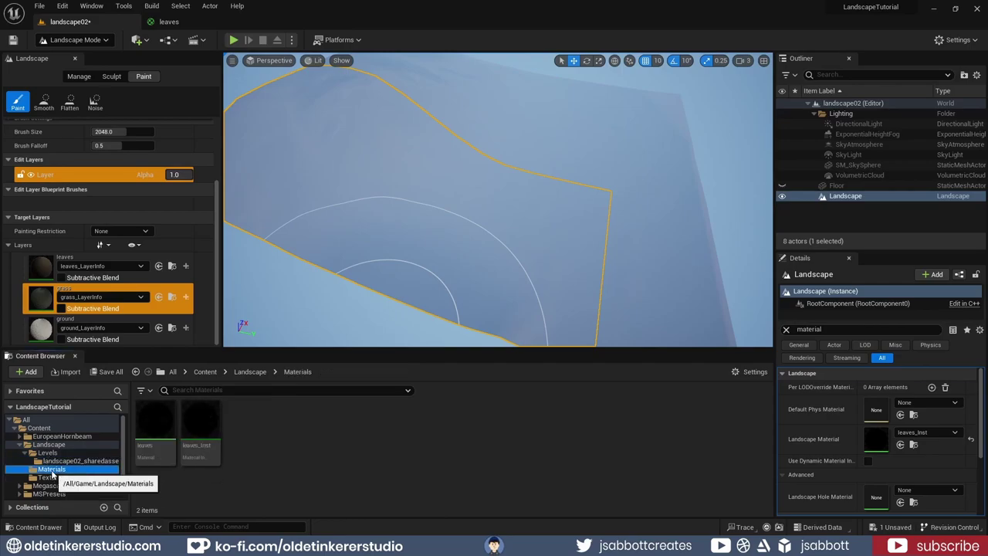
left_click(210, 419)
Override the leaves_Inst tiling parameter to 0.3 and save the instance
double_click(210, 420)
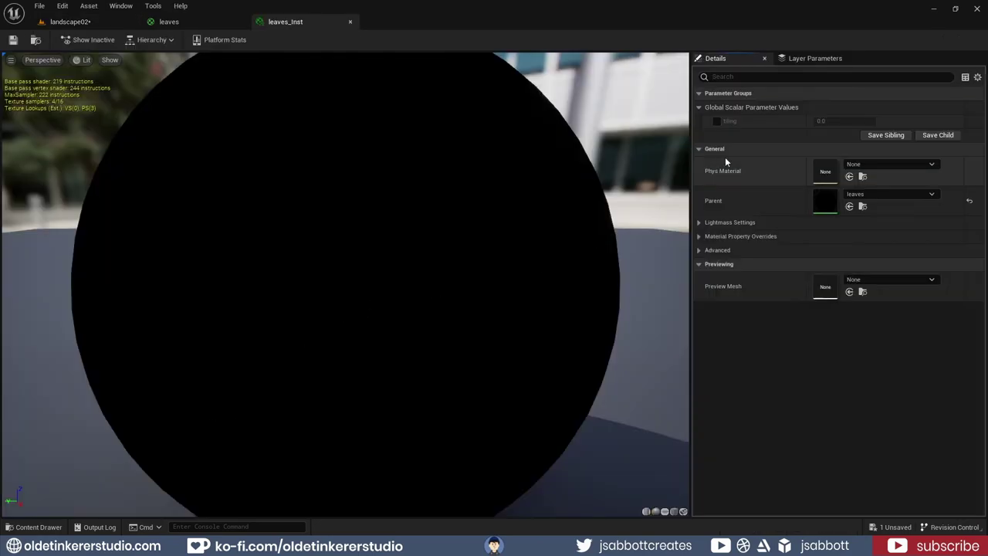
scroll(354, 258, "down", 3)
left_click(716, 121)
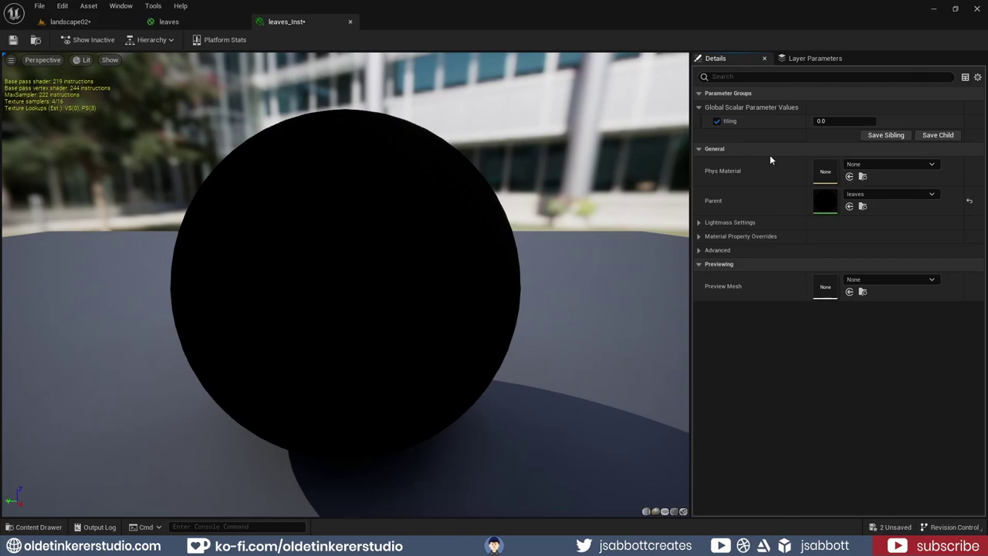
left_click(12, 40)
Back in landscape02, paint more grass across the landscape
left_click(69, 22)
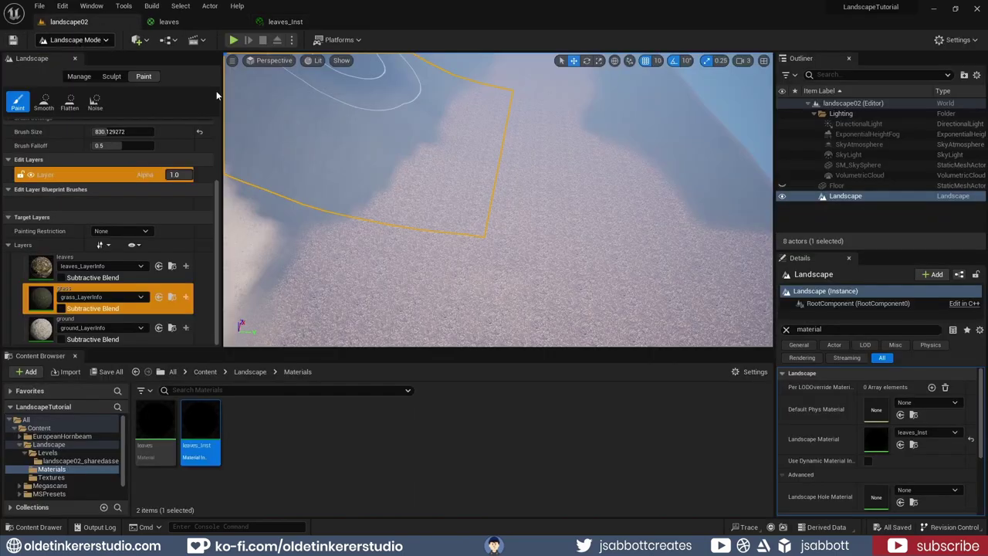
mouse_move(485, 251)
left_mouse_down()
mouse_move(375, 267)
mouse_move(281, 260)
mouse_move(331, 203)
mouse_move(337, 176)
mouse_move(235, 272)
left_mouse_up()
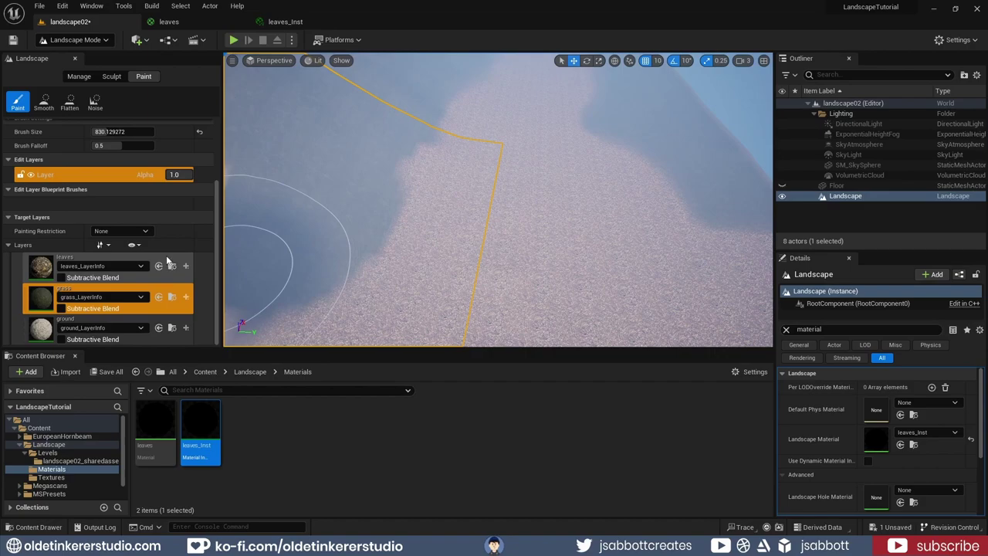
scroll(357, 224, "down", 5)
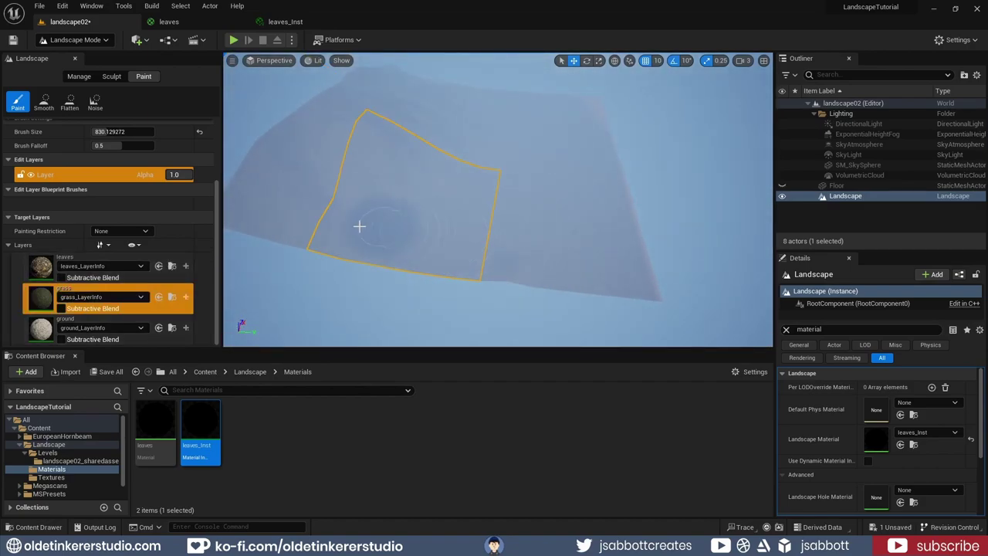
mouse_move(365, 292)
right_mouse_down()
mouse_move(363, 325)
mouse_move(287, 267)
right_mouse_up()
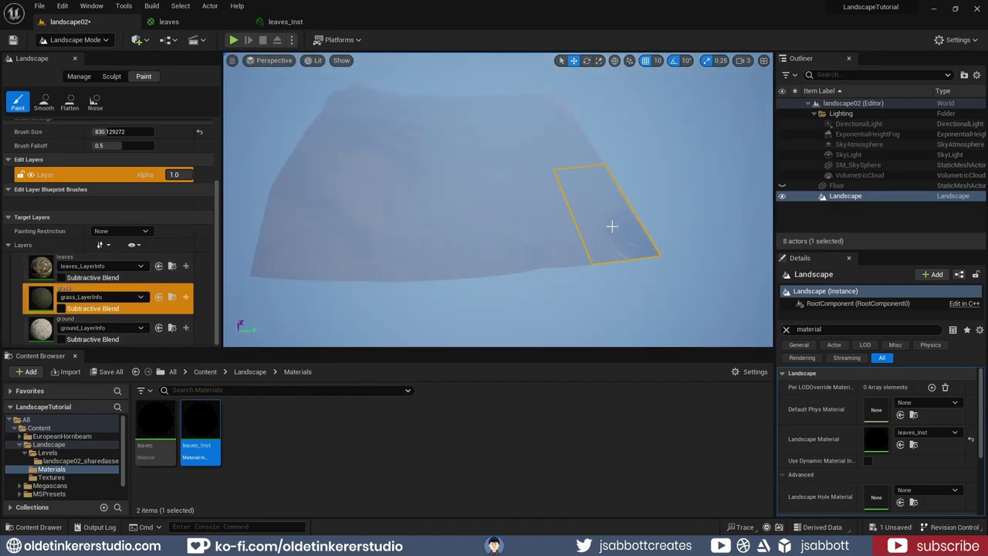
scroll(518, 255, "up", 8)
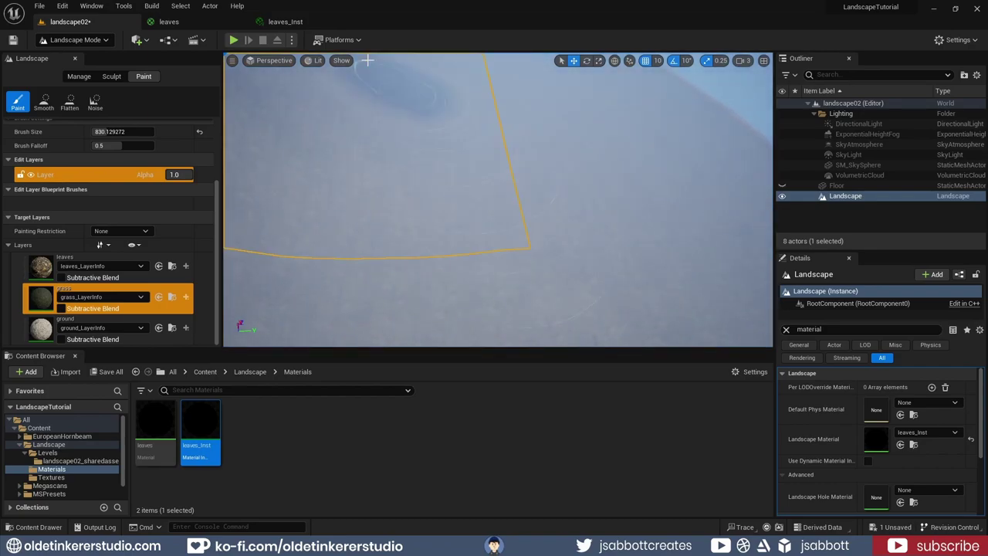
Paint several leaves patches onto the landscape
left_click(108, 267)
left_click_drag(116, 131, 93, 131)
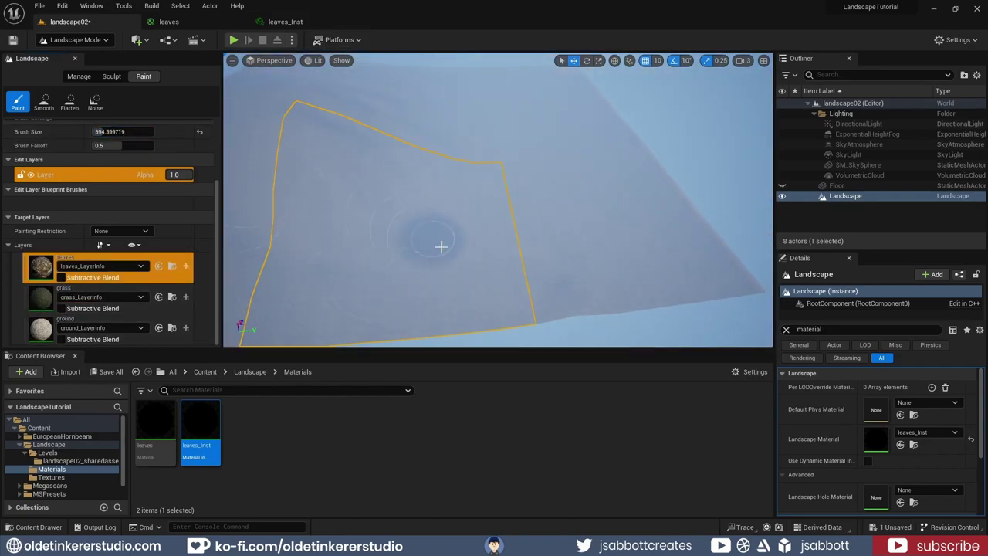
mouse_move(433, 297)
left_mouse_down()
mouse_move(564, 276)
mouse_move(456, 270)
mouse_move(496, 88)
mouse_move(569, 249)
left_mouse_up()
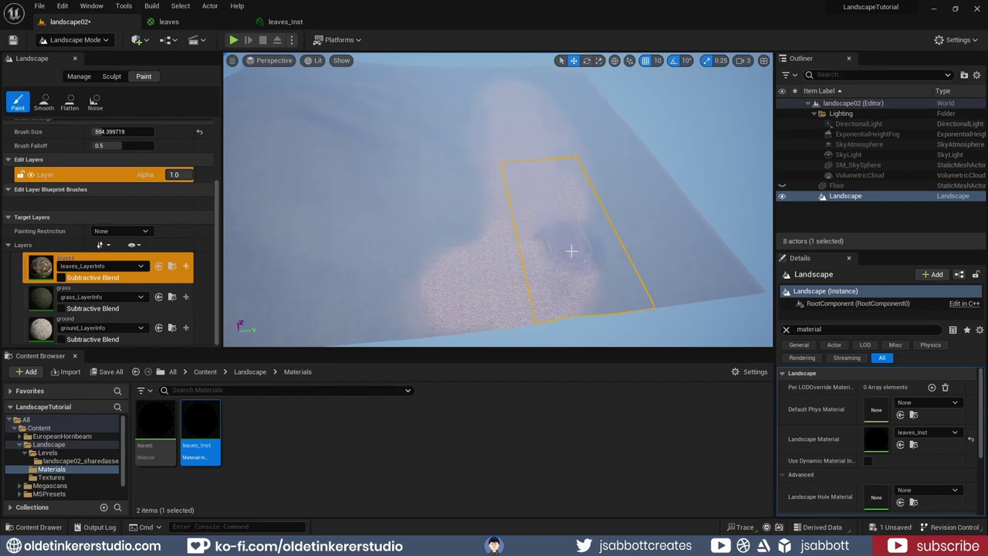
right_click_drag(463, 231, 212, 342)
Paint a whitish ground patch with the ground layer
left_click(108, 328)
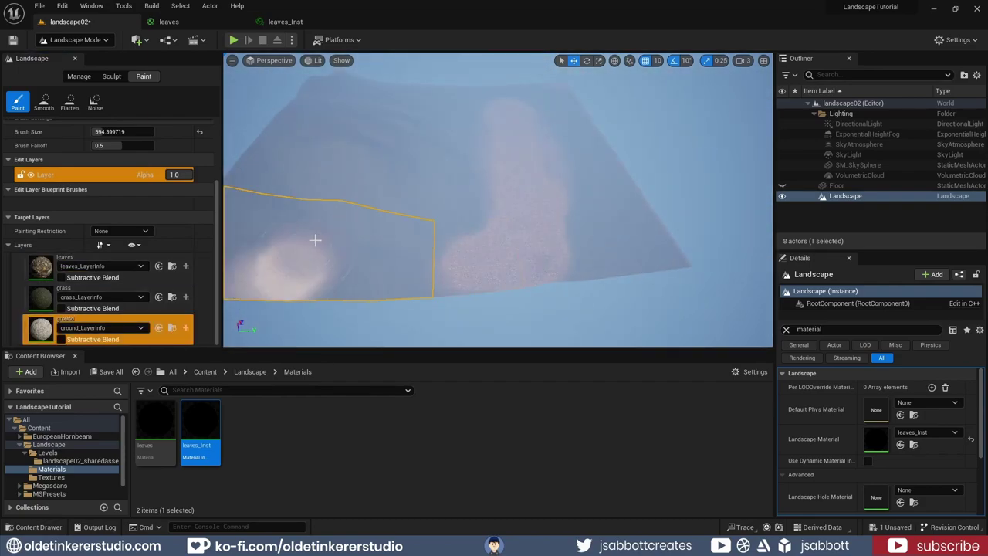
left_click_drag(315, 239, 295, 161)
right_click_drag(296, 160, 355, 216)
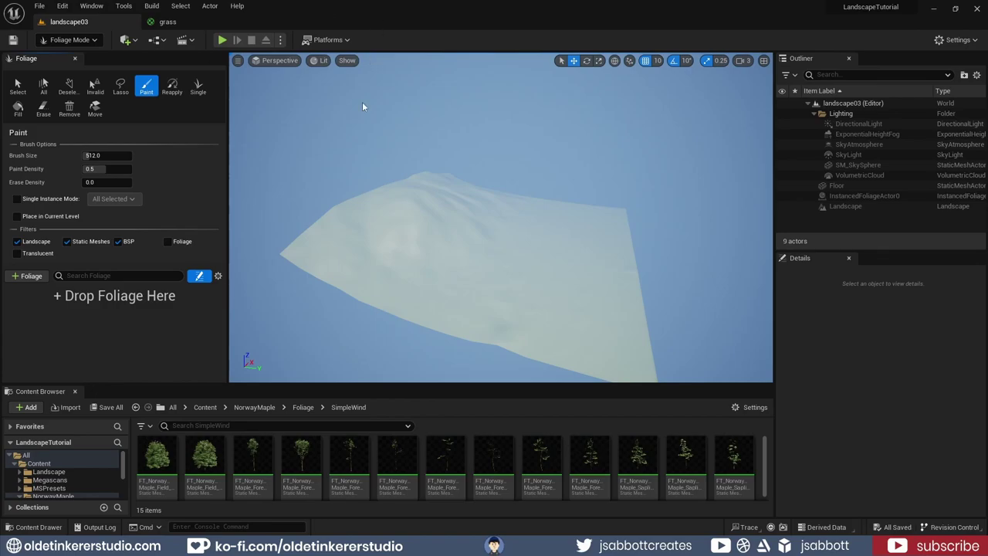
Switch to selection mode and then back into Foliage mode
left_click(95, 40)
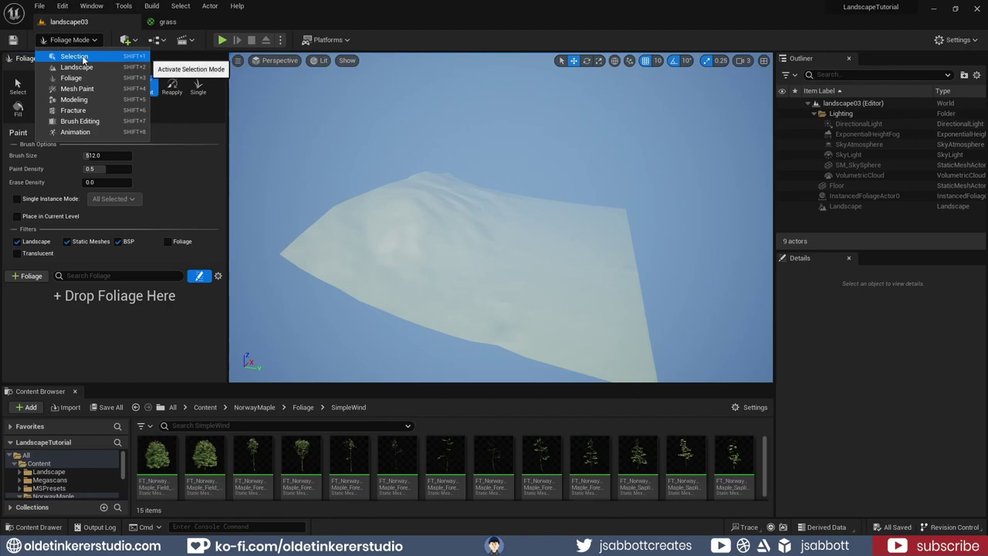
left_click(139, 51)
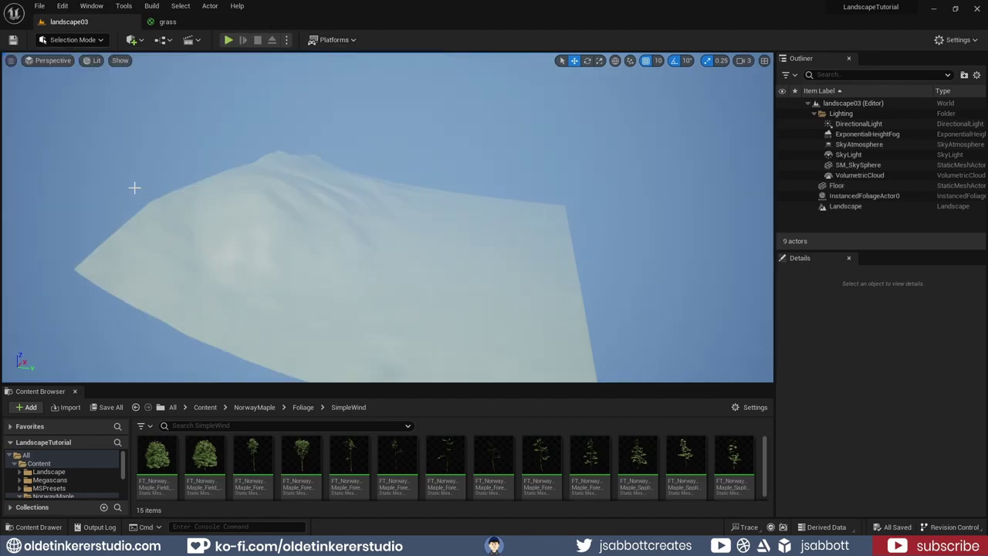
left_click(100, 40)
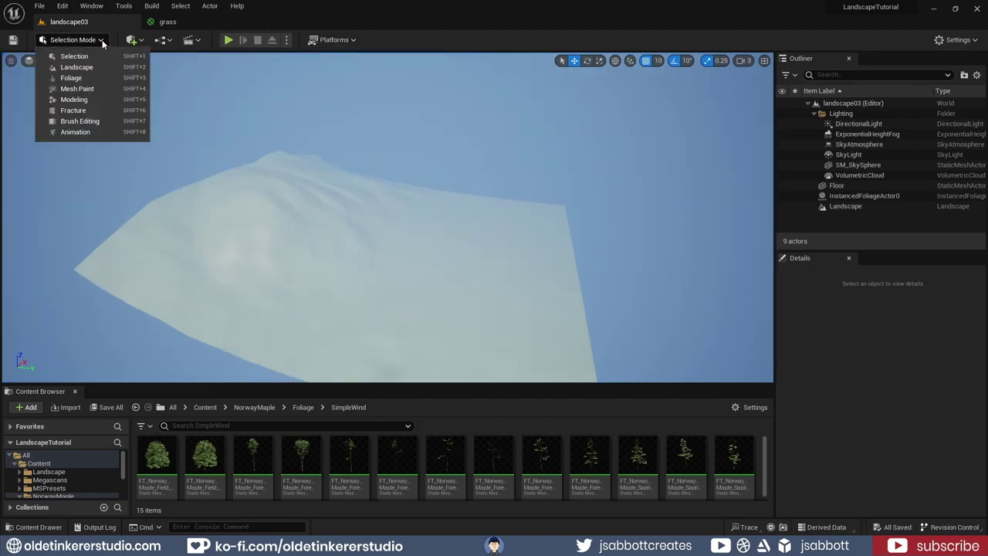
left_click(71, 78)
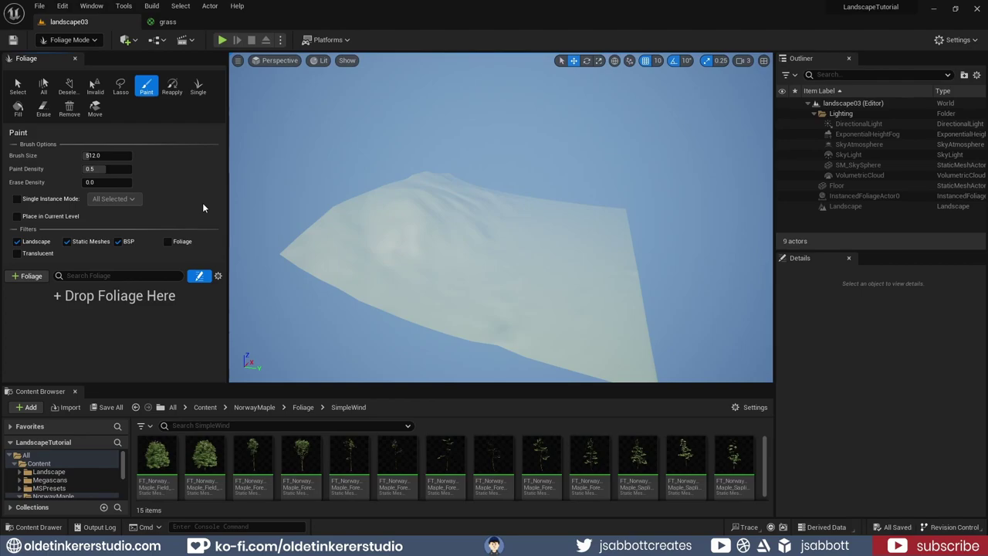
Add FT_NorwayMaple_Field_01 to the Foliage panel and select it
left_click(157, 456)
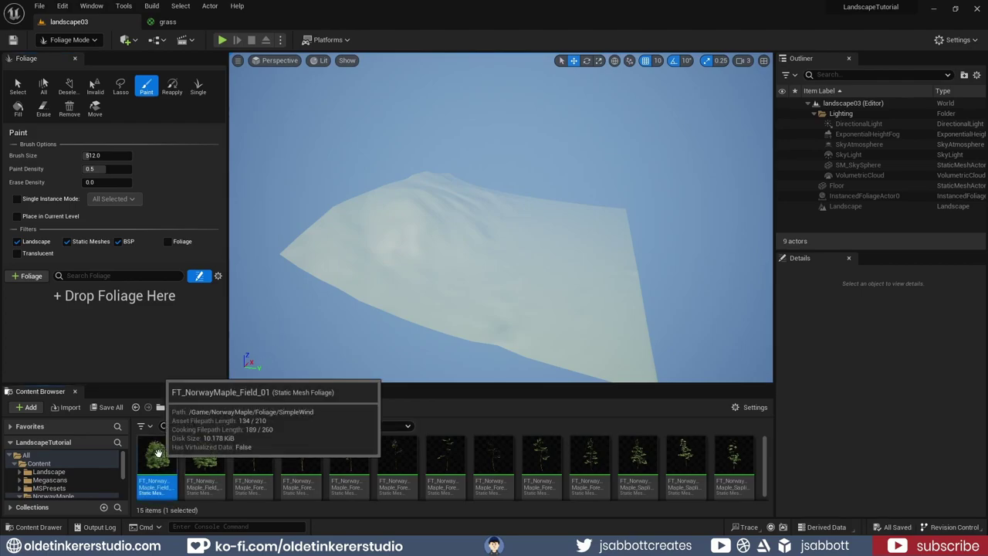
left_click_drag(158, 454, 107, 328)
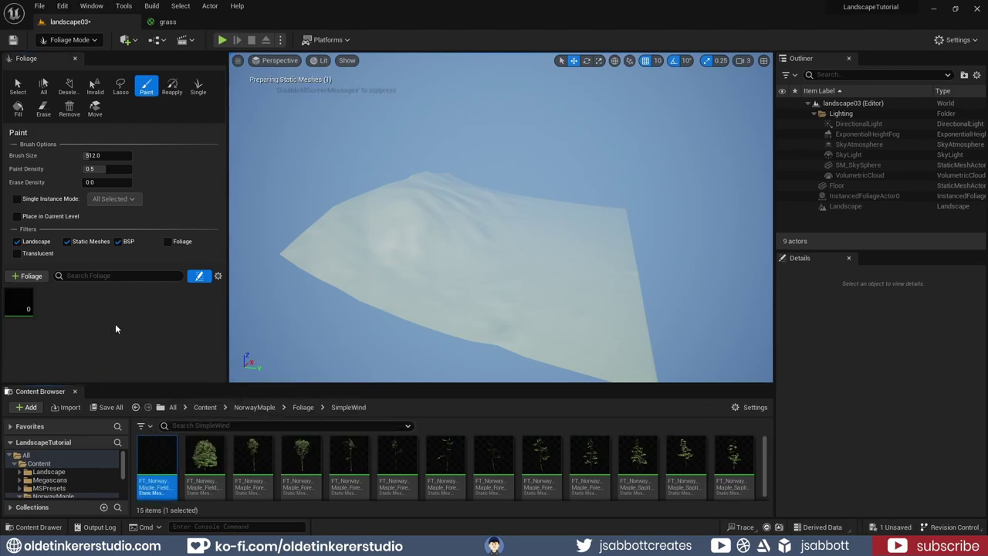
left_click(12, 299)
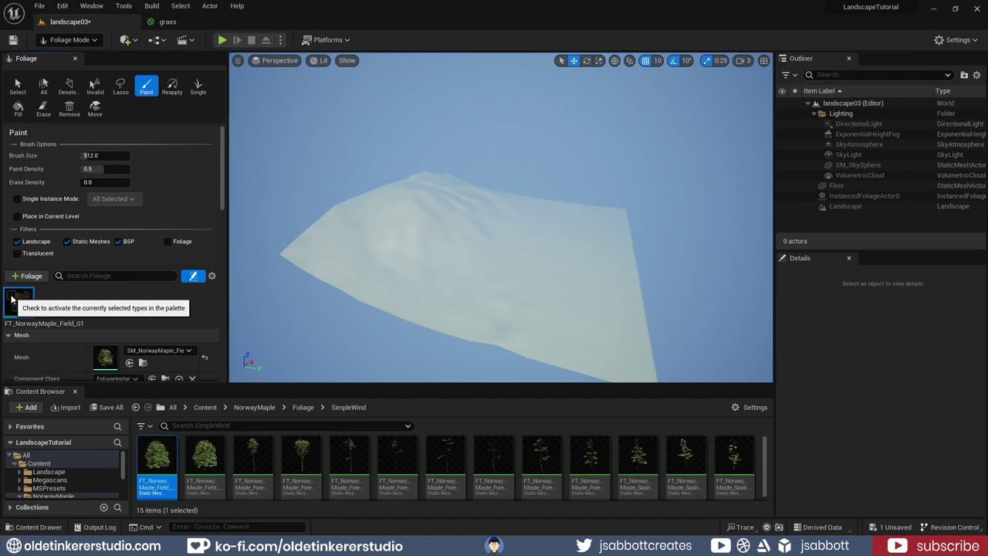
Test-paint a maple clump at brush size 512, density 0.5, then undo it
left_click_drag(224, 182, 214, 298)
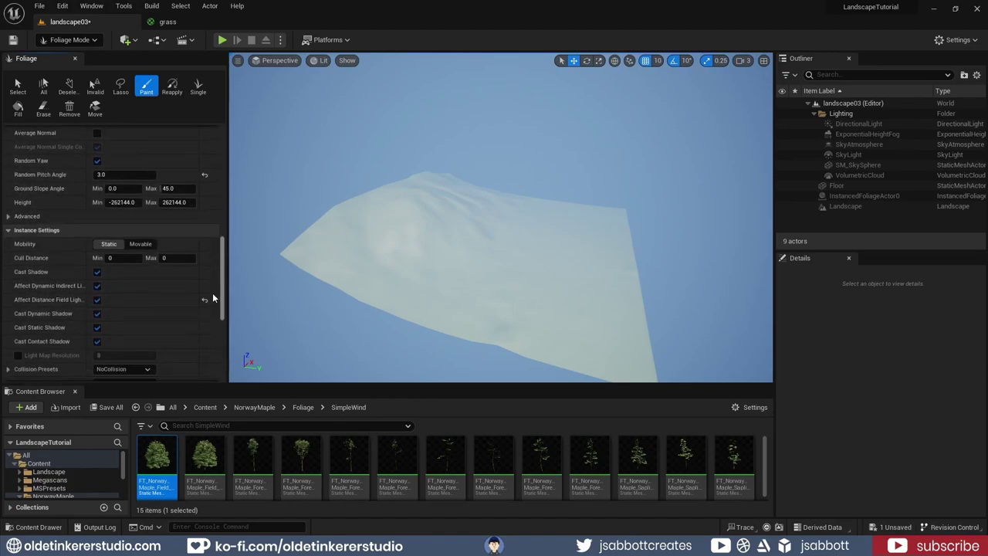
scroll(207, 325, "up", 10)
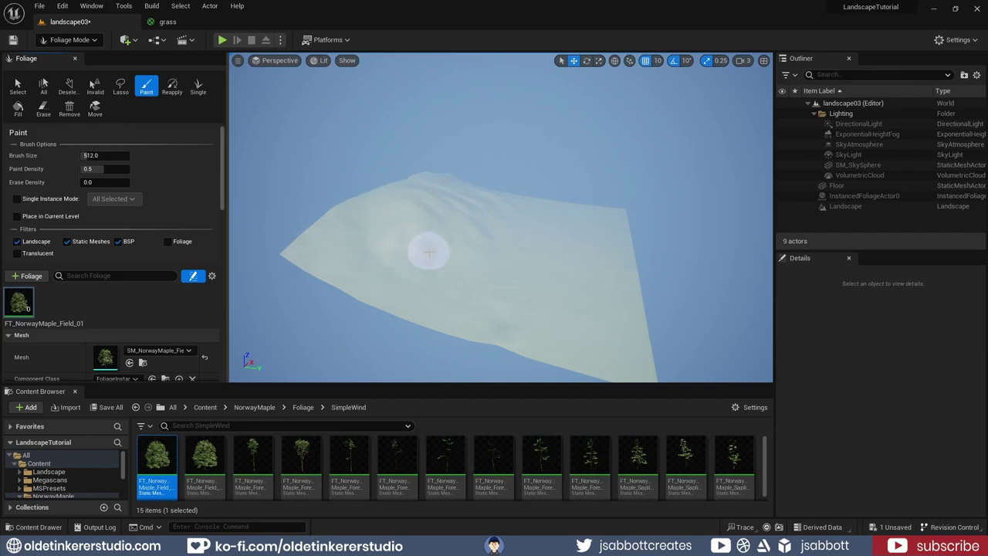
mouse_move(414, 260)
left_mouse_down()
mouse_move(468, 236)
mouse_move(500, 241)
mouse_move(512, 256)
left_mouse_up()
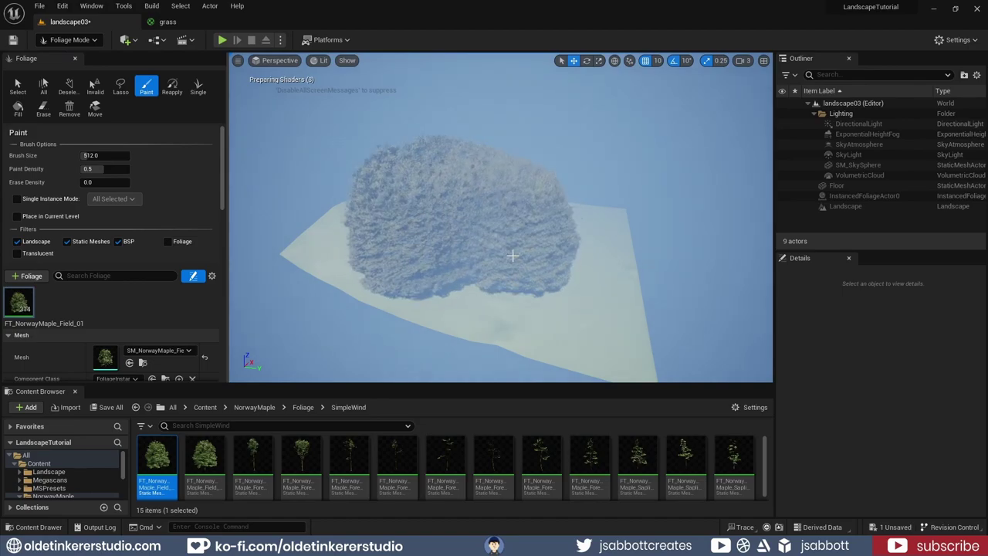
key("ctrl+z")
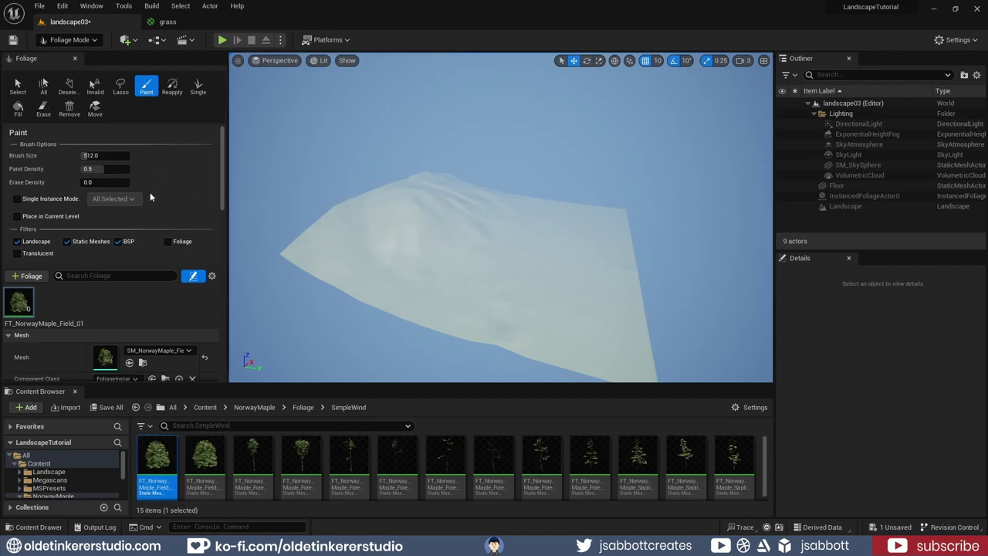
Set the foliage brush size to 15 and paint density to 0.1, then save the level
left_click(102, 158)
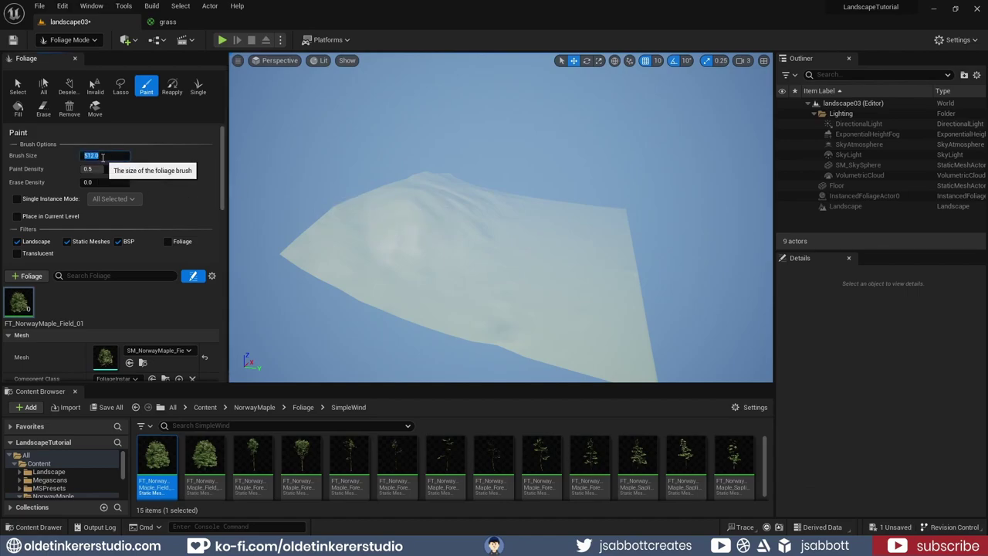
type("15")
key("Return")
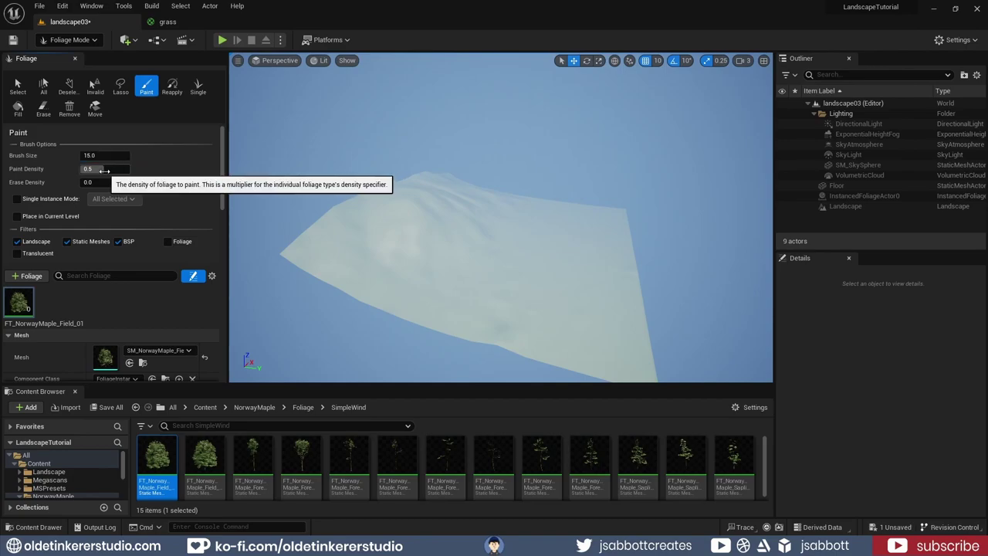
left_click(127, 169)
key("BackSpace")
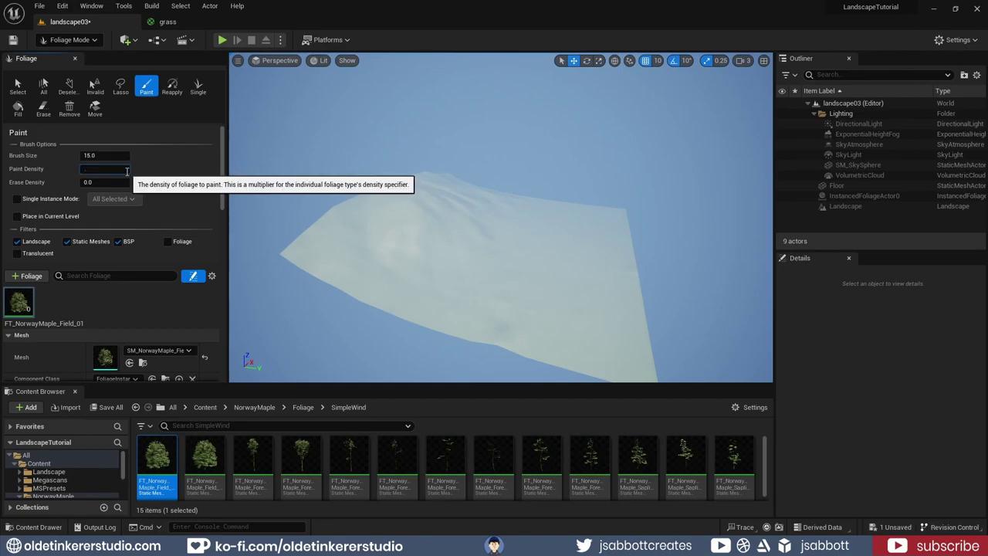
type("0.1")
key("Return")
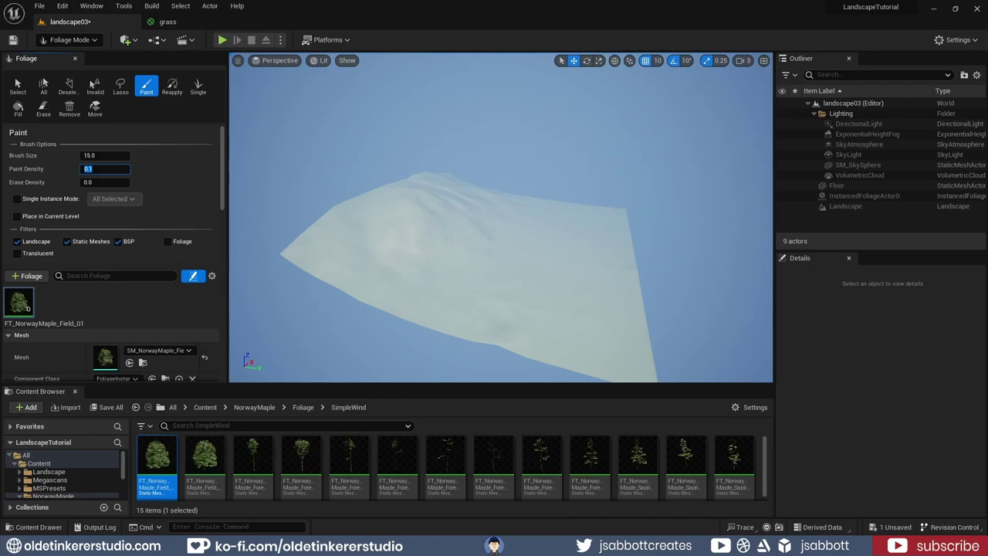
key("ctrl+s")
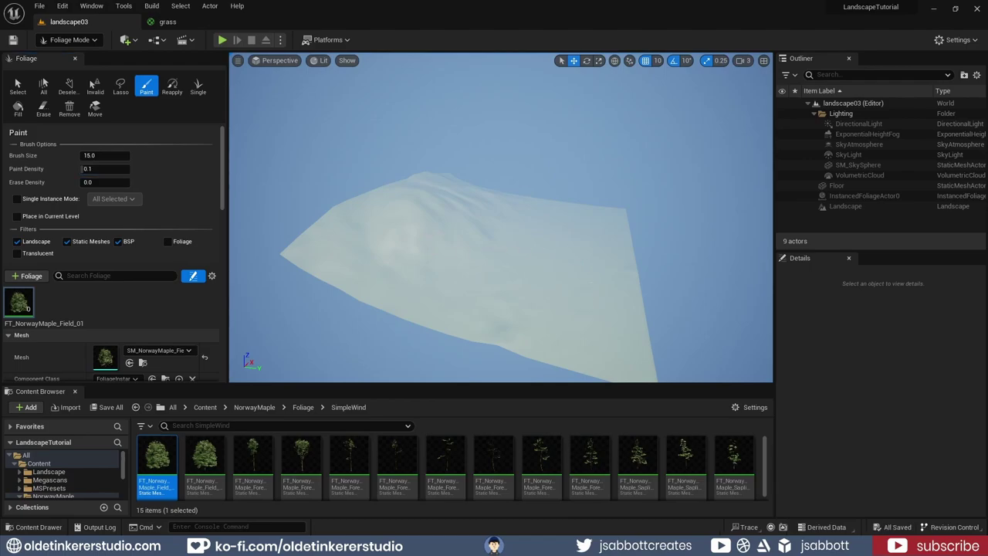
Paint several Norway Maple trees across the middle and left of the landscape
left_click(547, 238)
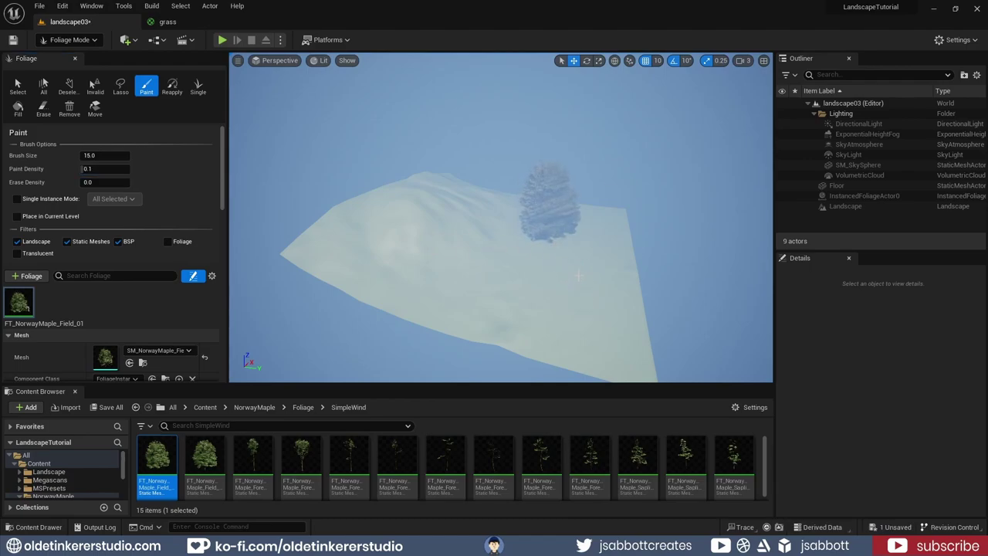
left_click_drag(579, 276, 595, 220)
left_click(439, 247)
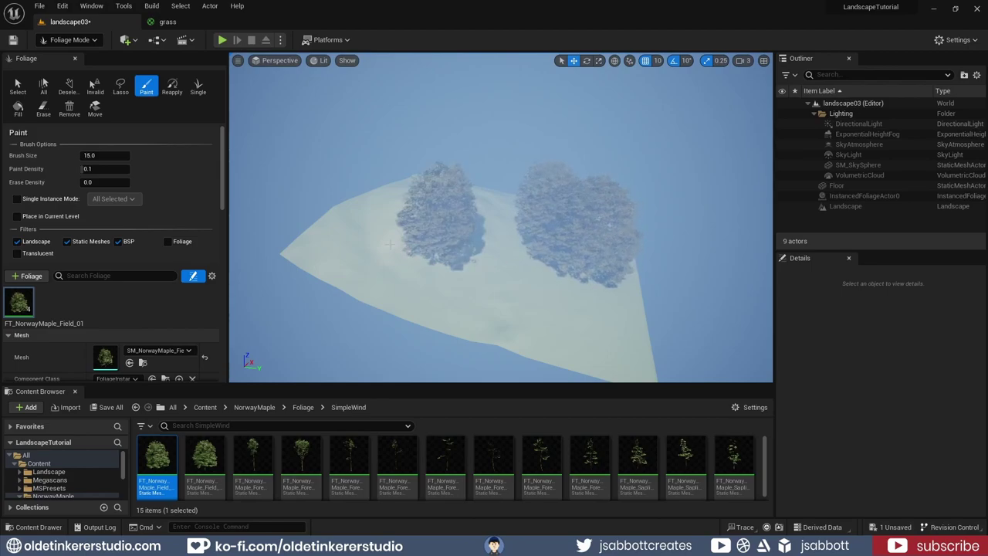
left_click(326, 248)
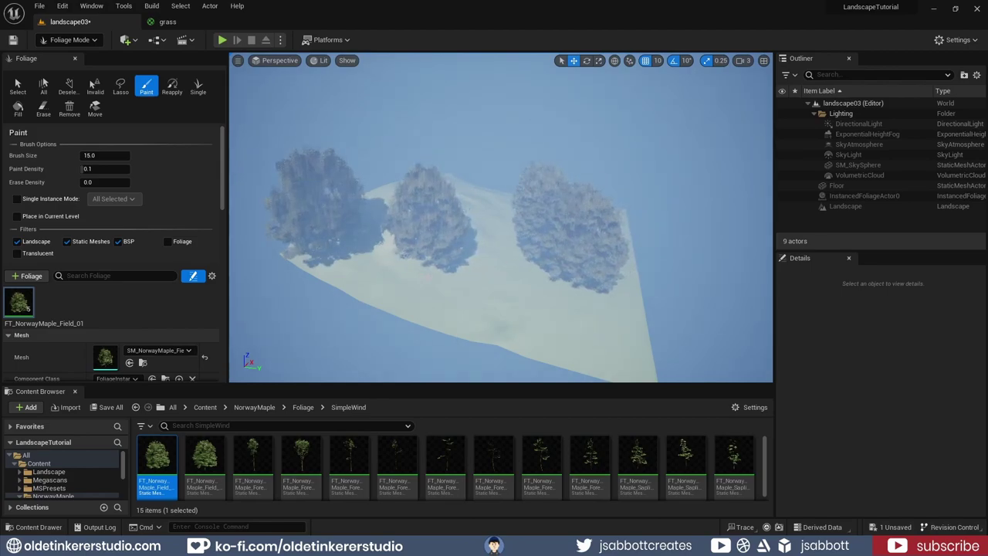
Set erase density to 0.005, switch to erasing, and undo the painted maples
left_click(123, 183)
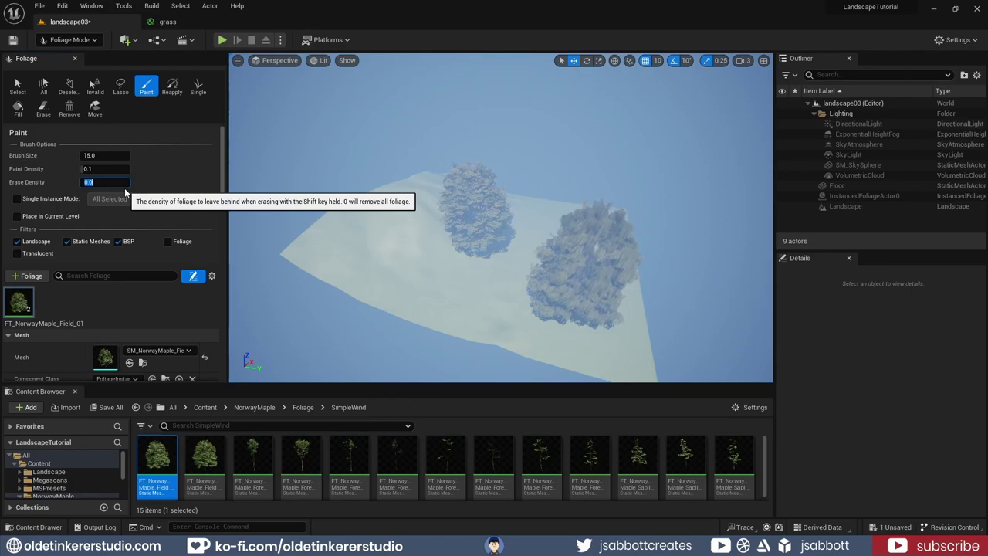
type(".005")
key("Return")
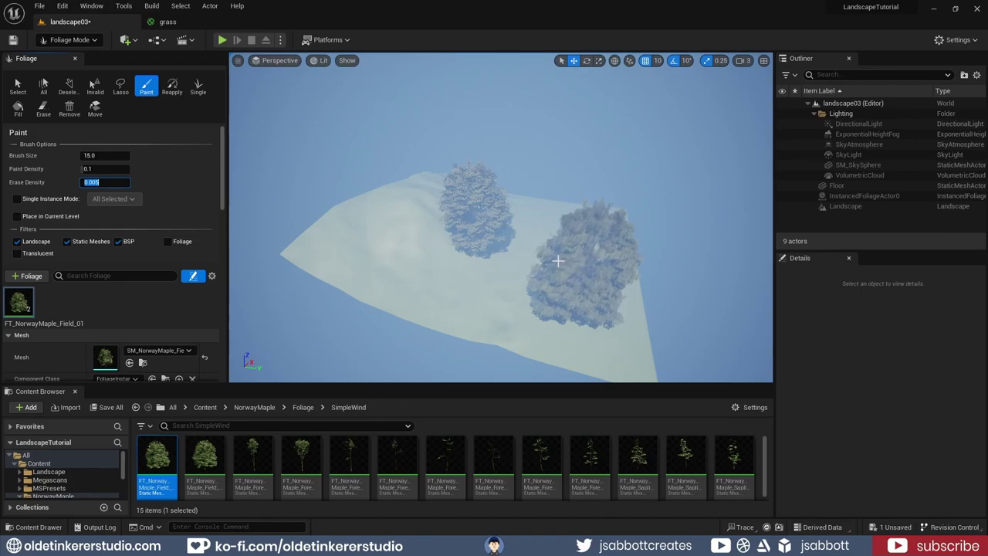
key("shift")
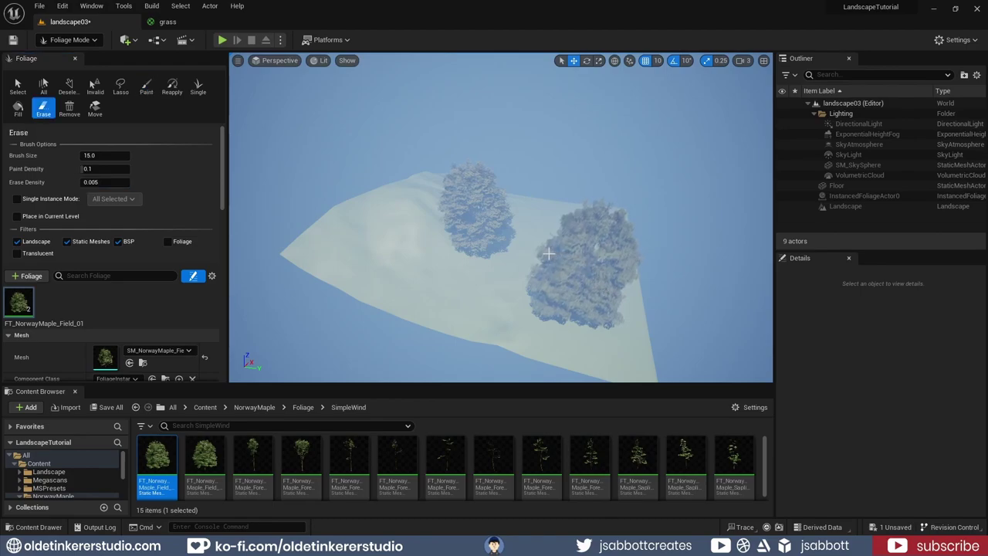
key("ctrl+z")
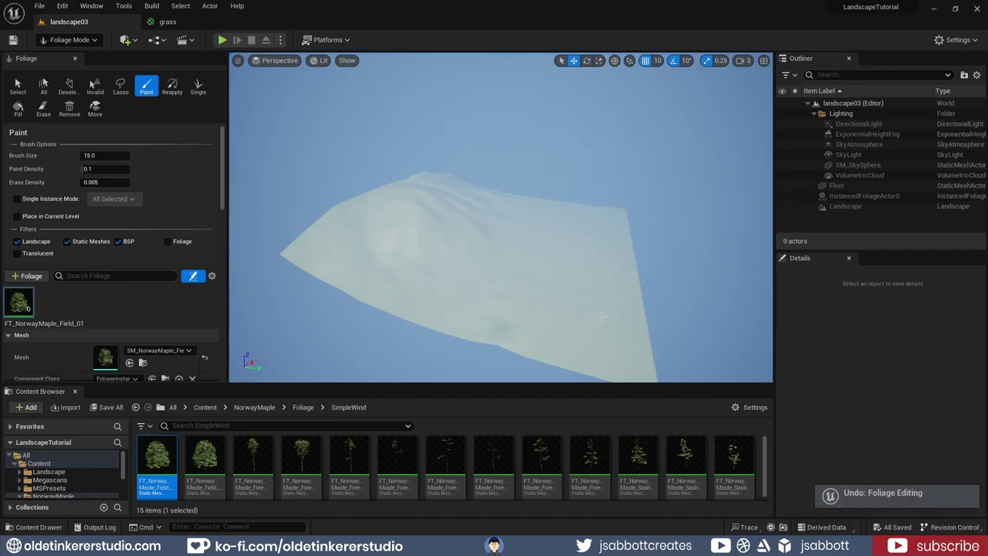
Place four individual Norway Maples using Single Instance Mode with current-level placement enabled
left_click(17, 200)
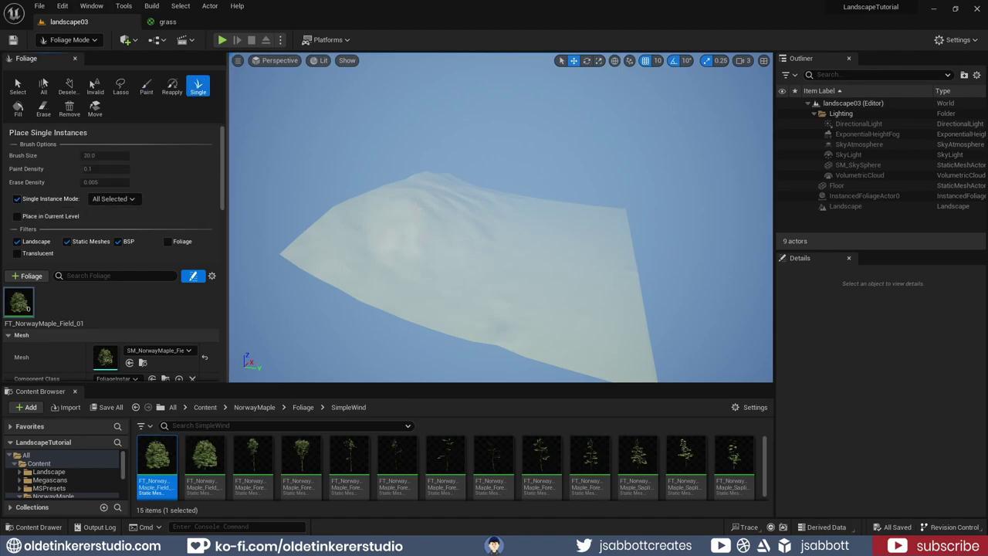
left_click(416, 207)
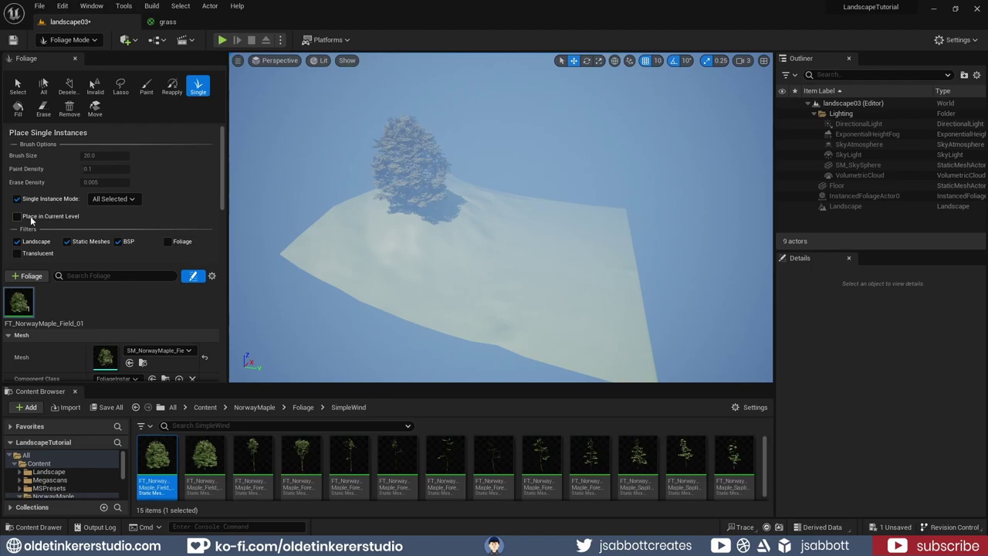
left_click(31, 220)
left_click(469, 297)
left_click(545, 263)
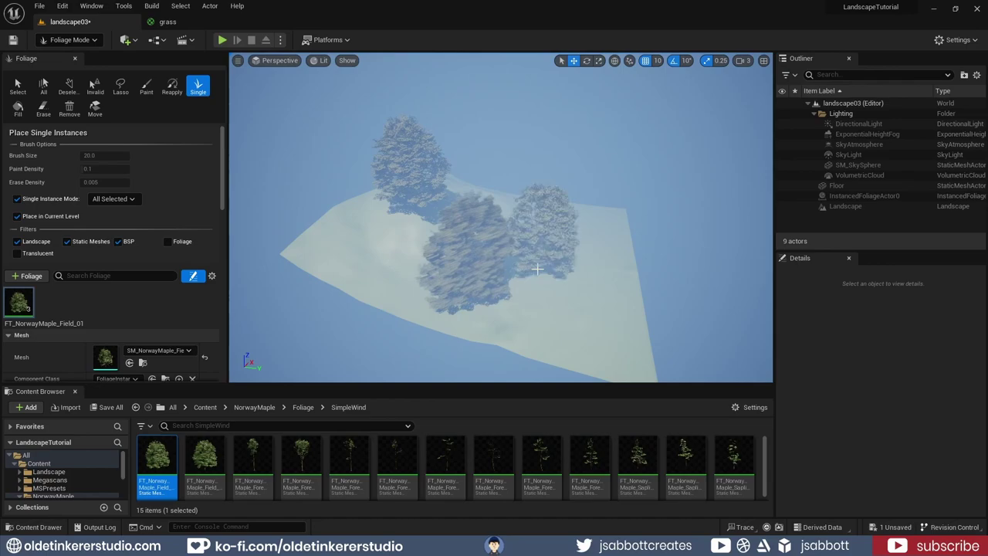
left_click(586, 248)
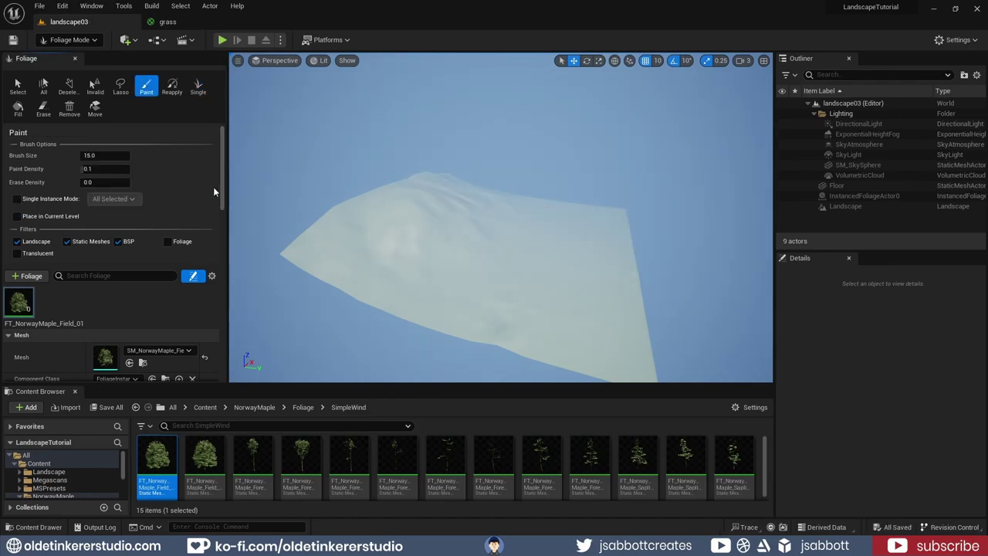
left_click_drag(224, 192, 225, 235)
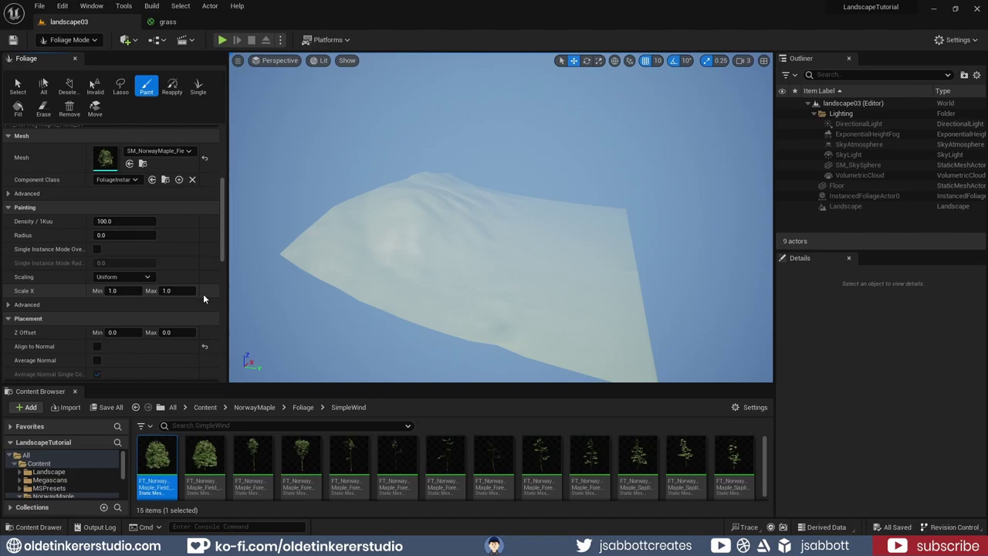
Set the maple's Scale X Min to 0.5 and paint two maples side by side
left_click(135, 291)
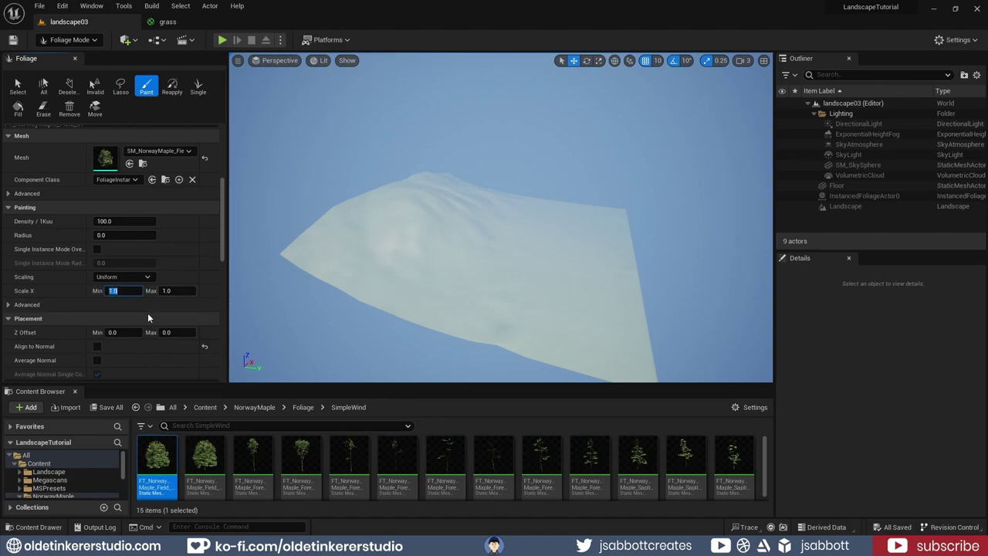
type("5")
key("Return")
left_click(394, 230)
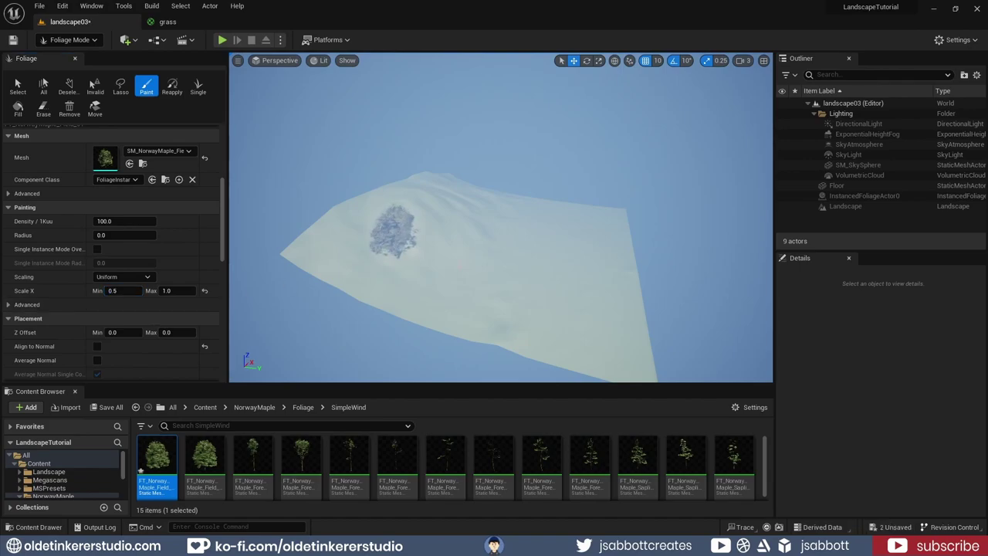
left_click(444, 220)
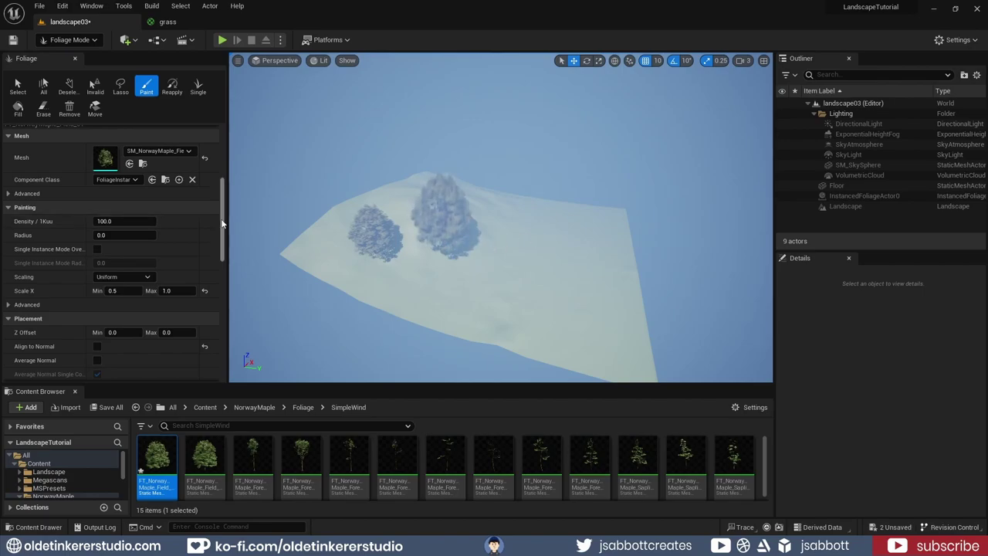
Place three more single Norway Maples across the landscape with the Single tool
scroll(154, 232, "up", 3)
left_click(197, 86)
scroll(222, 169, "down", 3)
left_click(517, 232)
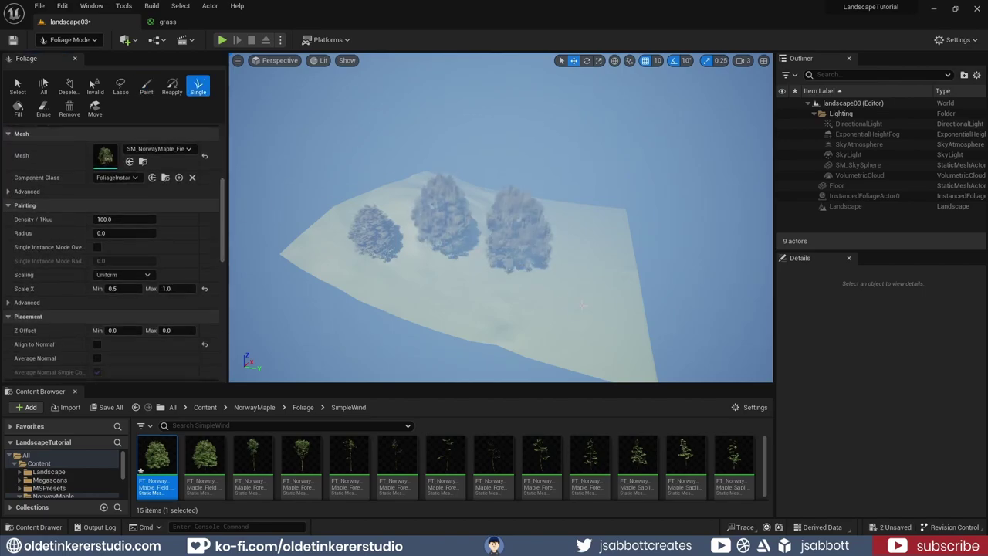
left_click(587, 280)
left_click(458, 284)
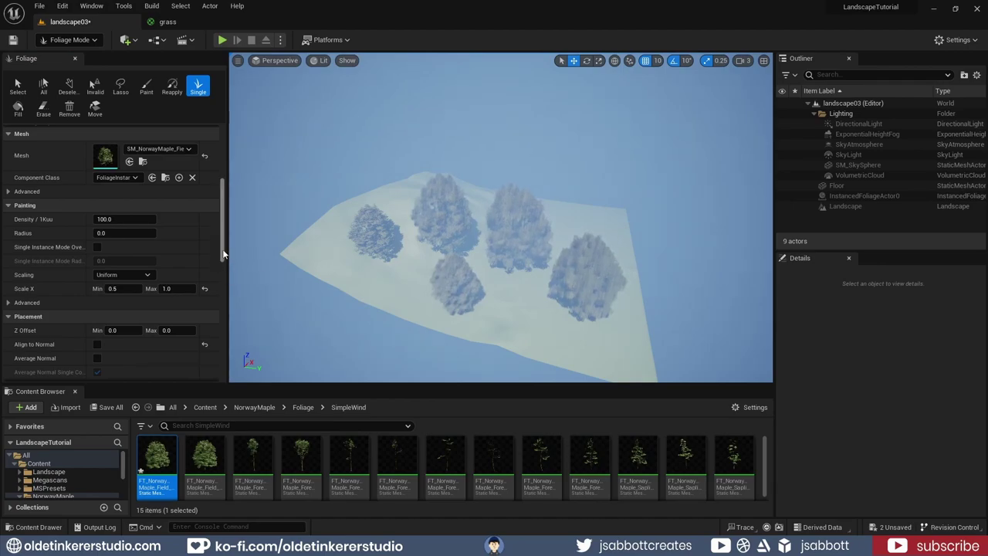
scroll(225, 267, "down", 2)
scroll(224, 268, "down", 3)
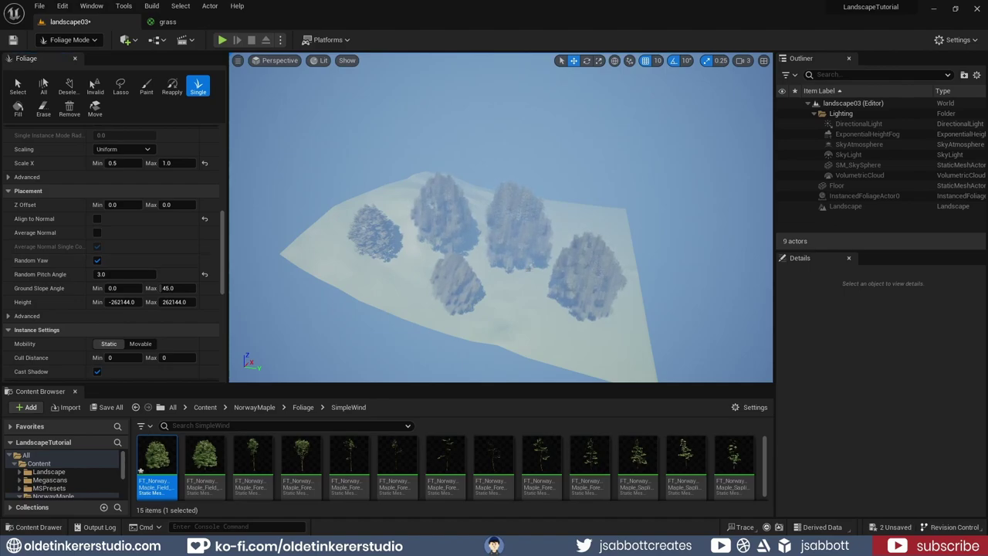
scroll(528, 267, "up", 6)
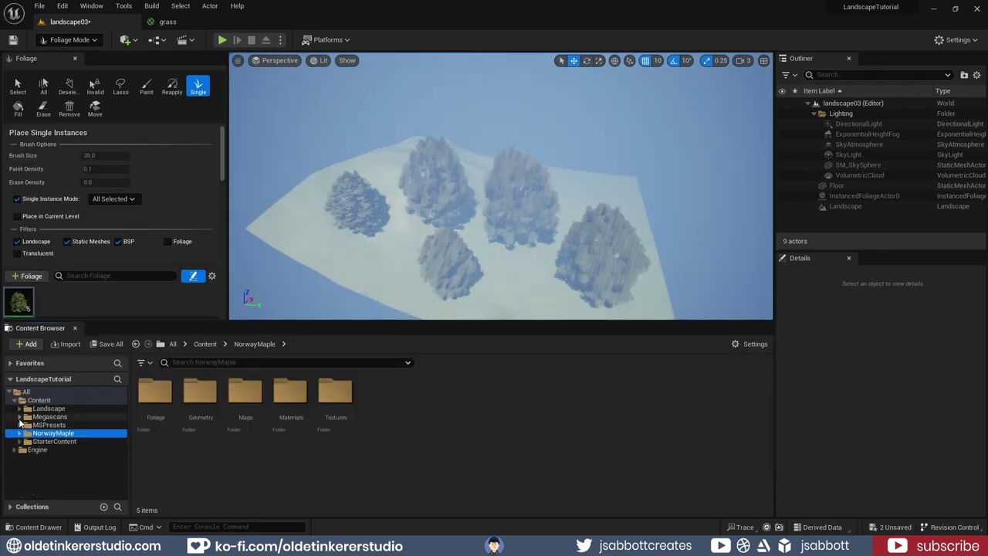
Add the Tundra grass mesh from Megascans as a new foliage type
left_click(20, 417)
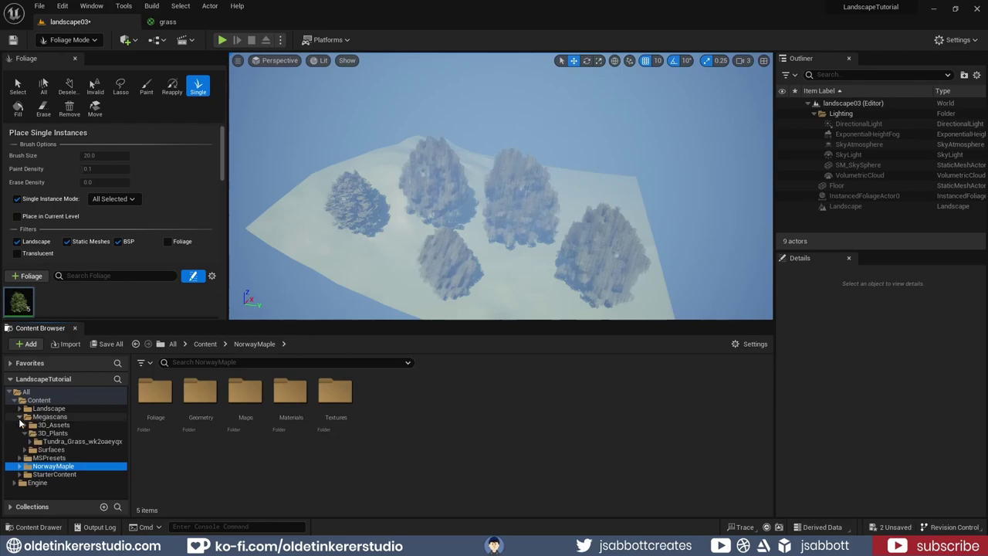
left_click(68, 442)
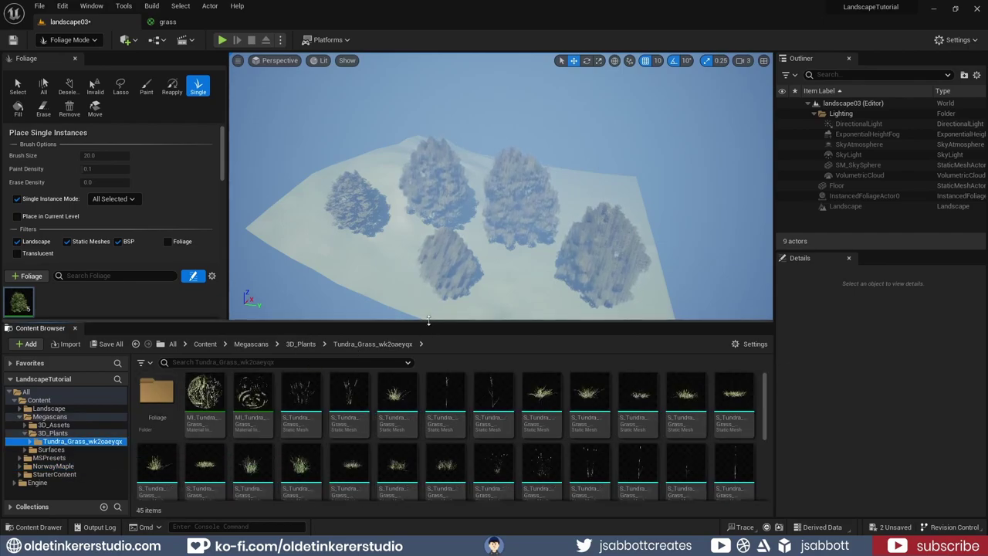
left_click_drag(429, 320, 429, 361)
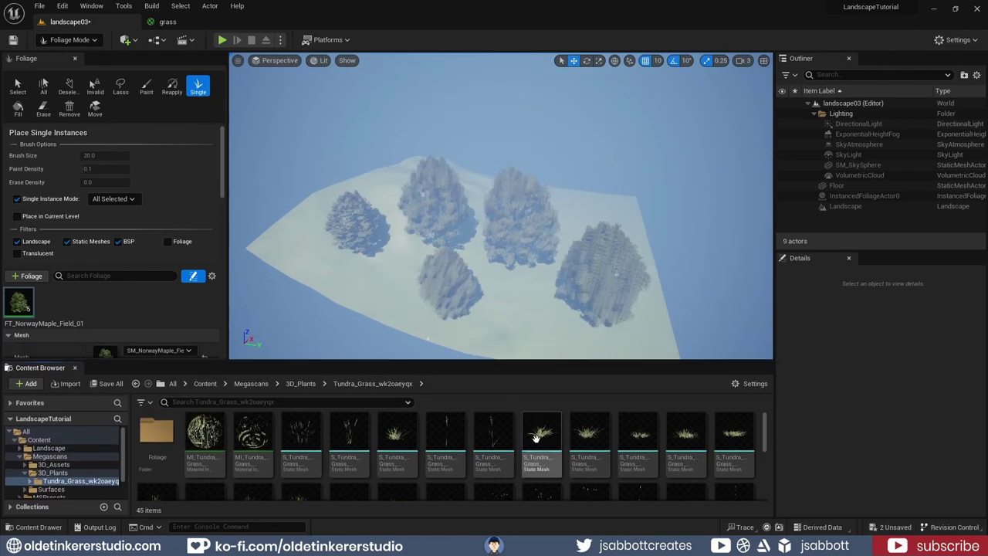
left_click_drag(538, 438, 146, 314)
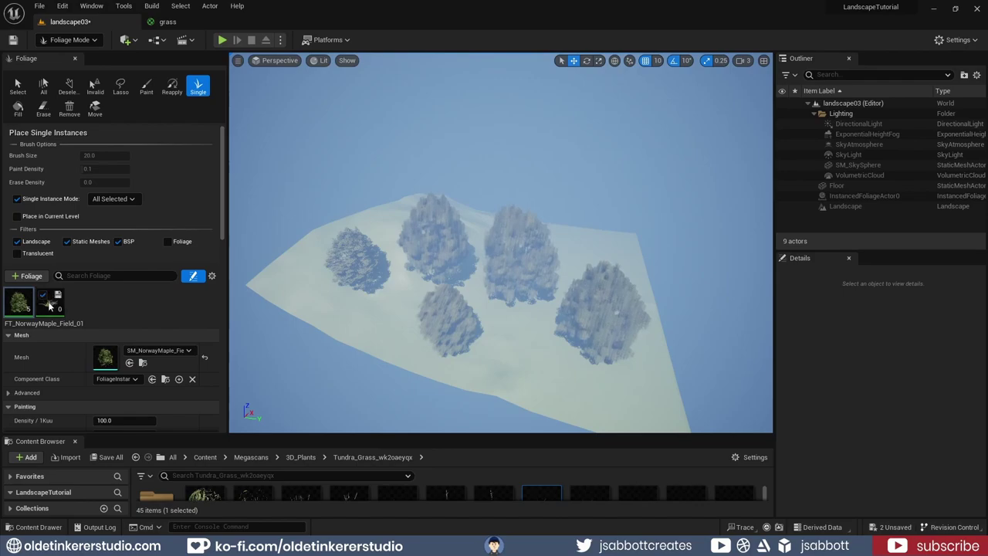
Set the grass Scale X Max to 1.5, return to Paint, and select both maples and grass
left_click(51, 306)
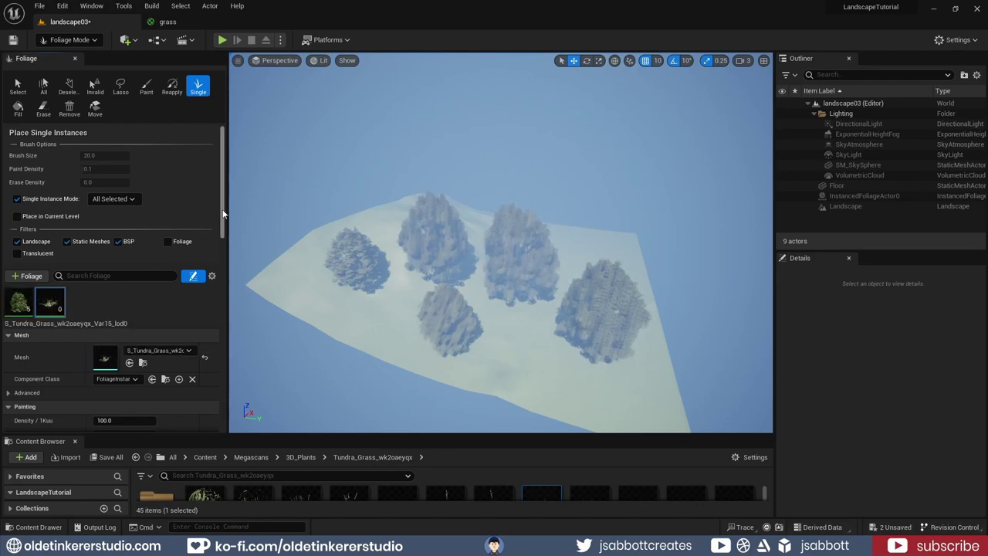
left_click_drag(223, 213, 223, 282)
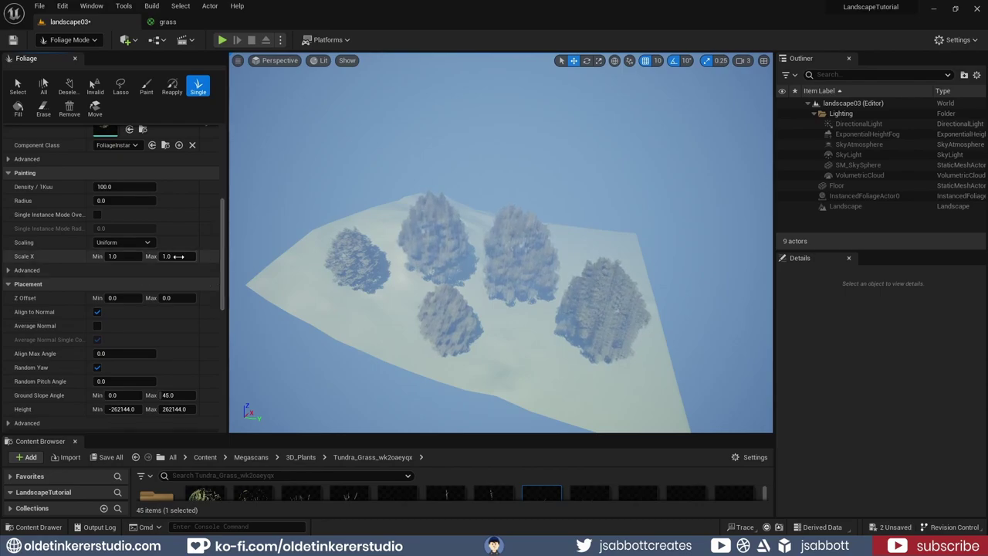
left_click_drag(178, 255, 184, 276)
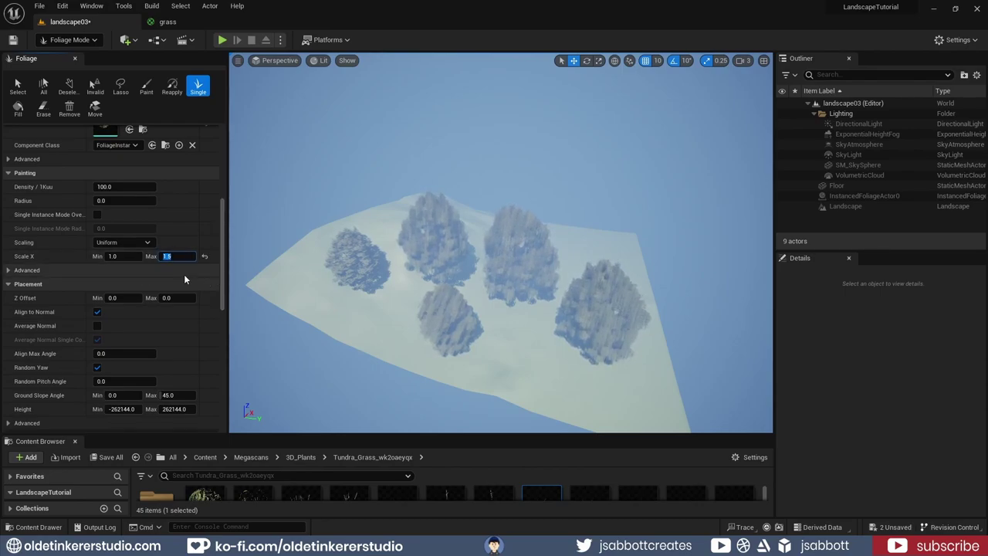
scroll(219, 265, "up", 5)
left_click(146, 87)
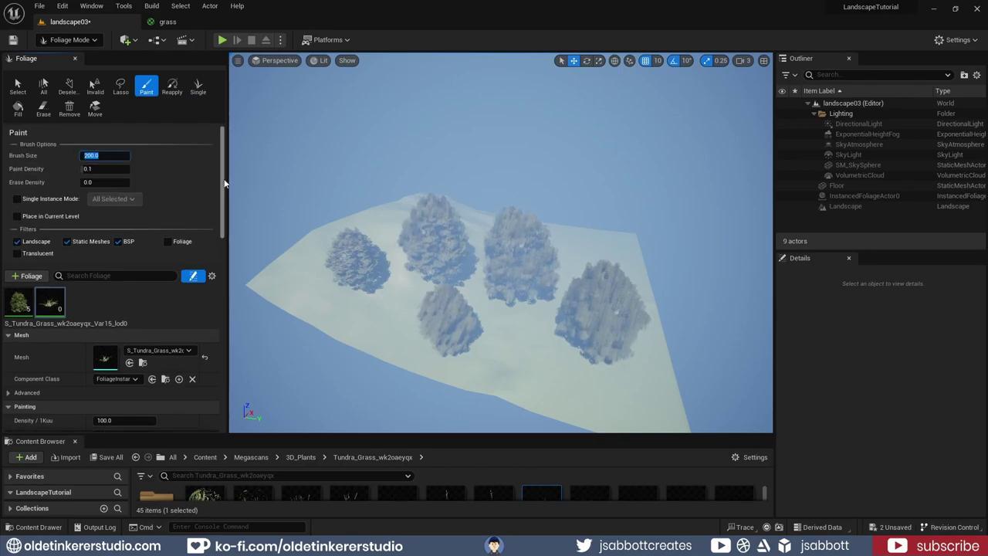
scroll(77, 170, "down", 5)
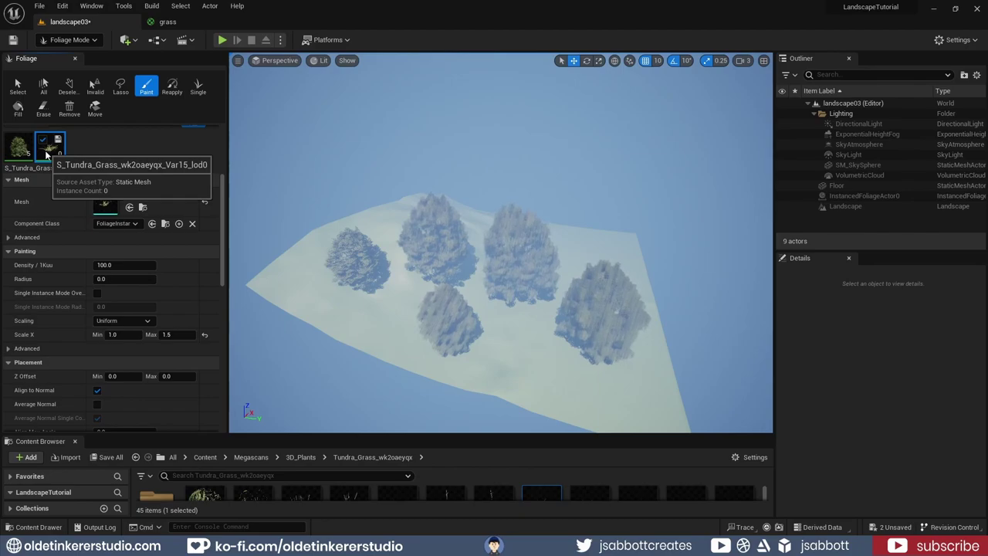
left_click(17, 154, "ctrl")
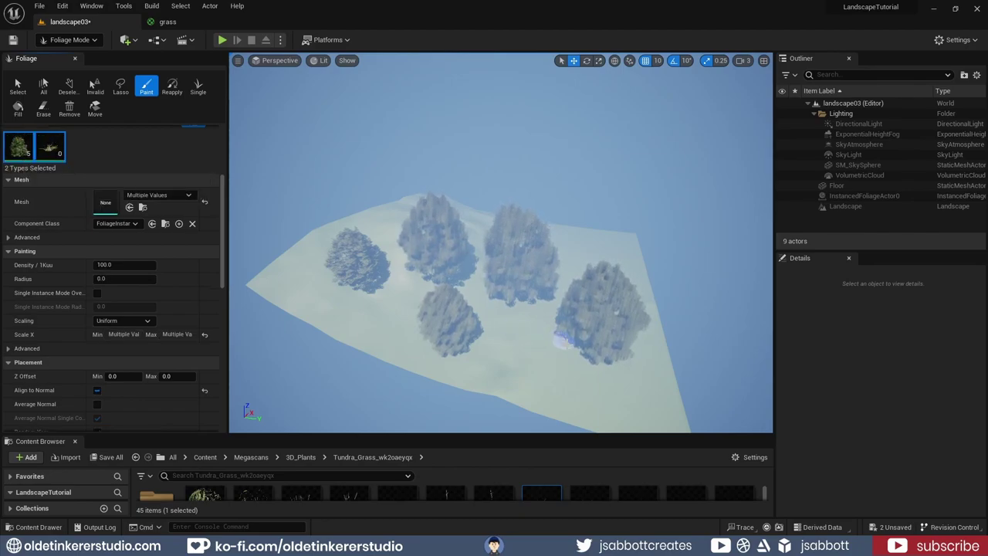
Paint maples and Tundra grass across the mountain landscape and orbit to check it
left_click_drag(684, 376, 633, 337)
right_click_drag(633, 337, 636, 282)
mouse_move(739, 419)
right_mouse_down()
mouse_move(653, 371)
mouse_move(633, 394)
mouse_move(706, 430)
mouse_move(626, 372)
right_mouse_up()
Leave painting mode and save all changes with File > Save All
key("Escape")
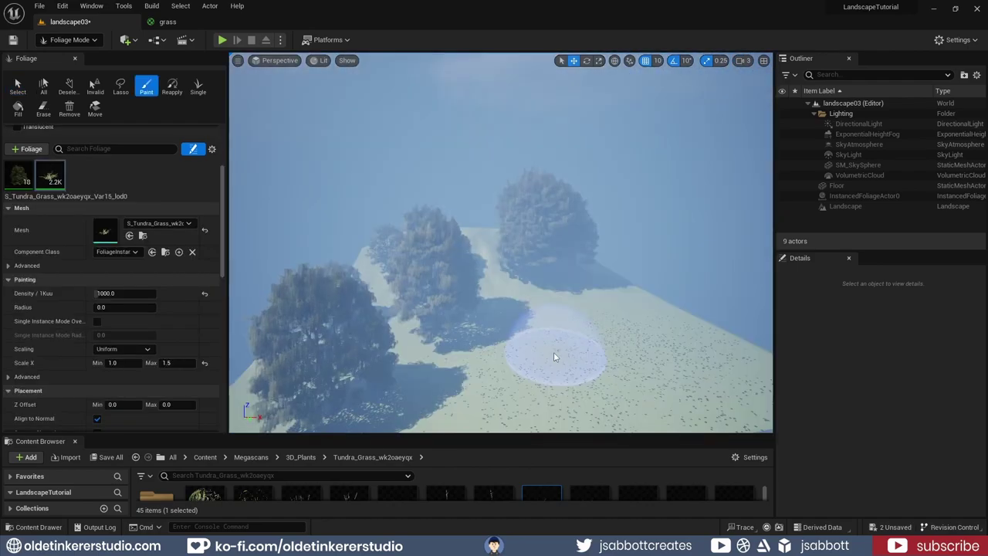
left_click(39, 6)
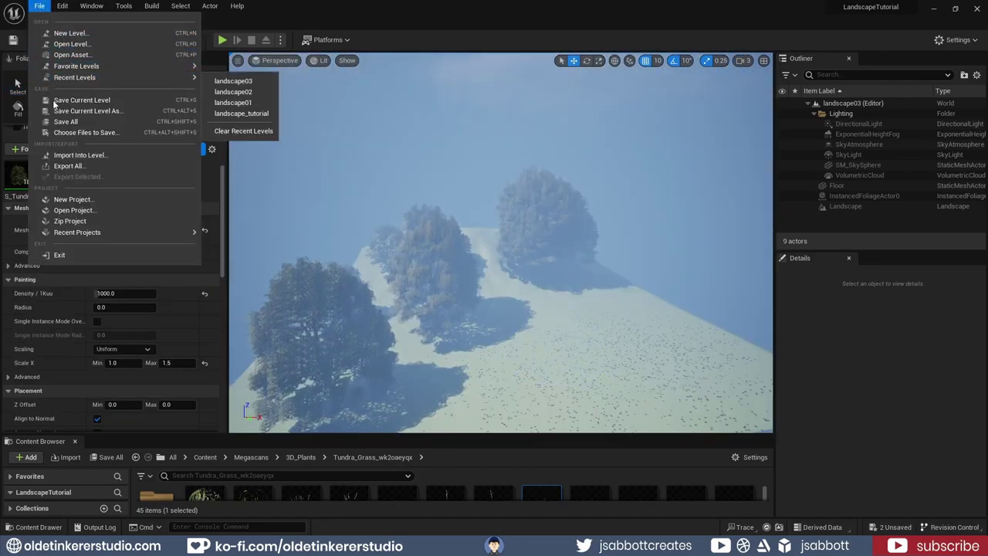
left_click(62, 122)
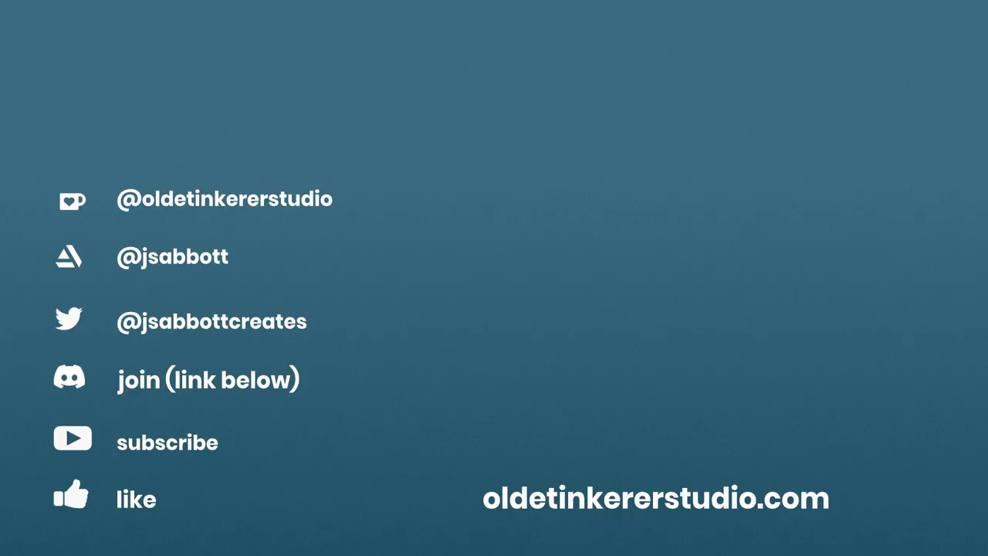